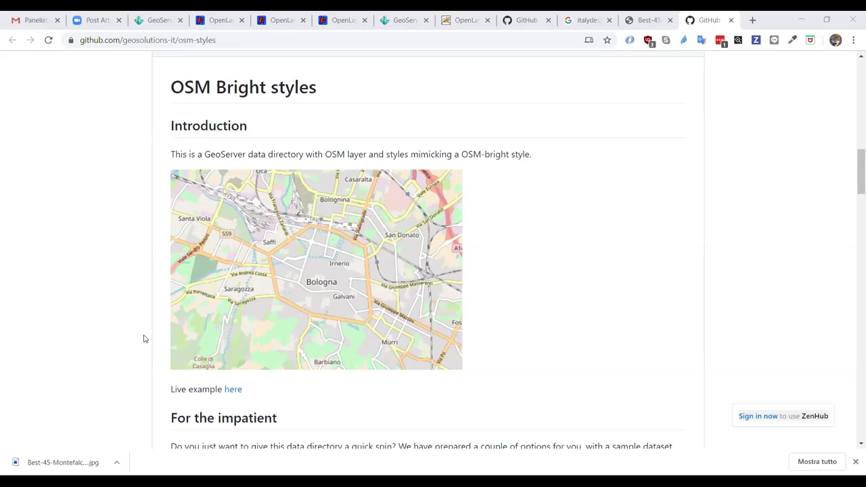
- Switch back to the GeoServer Layer Preview tab listing osm_roads, osm_waterways and other osm layers
left_click(156, 20)
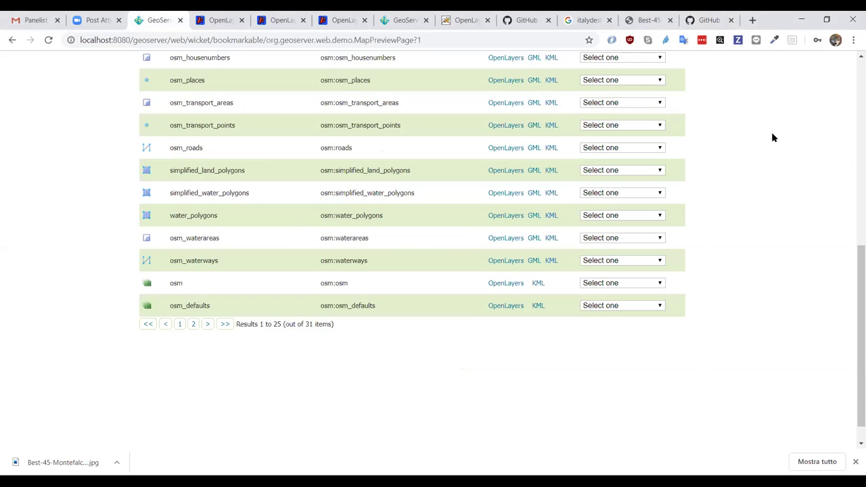
- Log in to GeoServer as admin from the top of the Layer Preview page
scroll(772, 133, "up", 8)
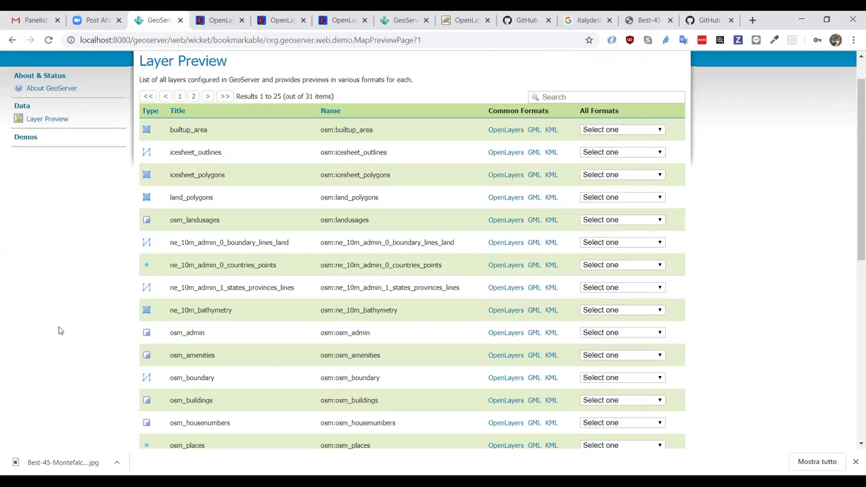
scroll(59, 330, "up", 1)
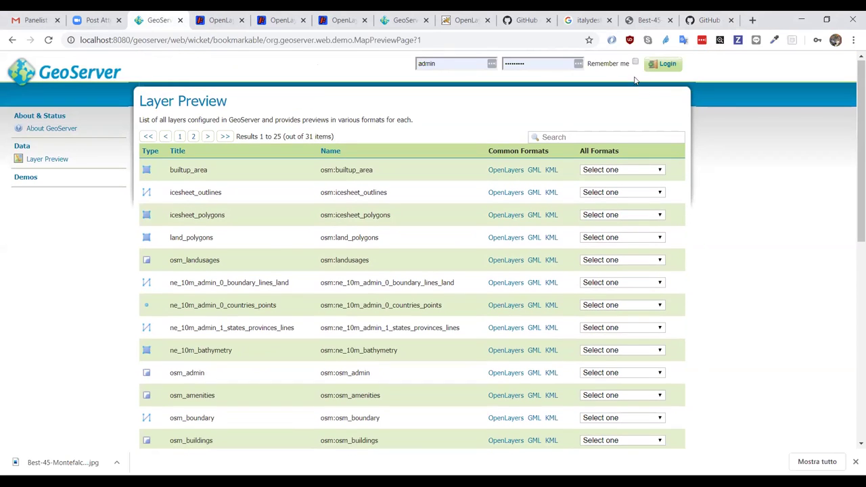
left_click(663, 64)
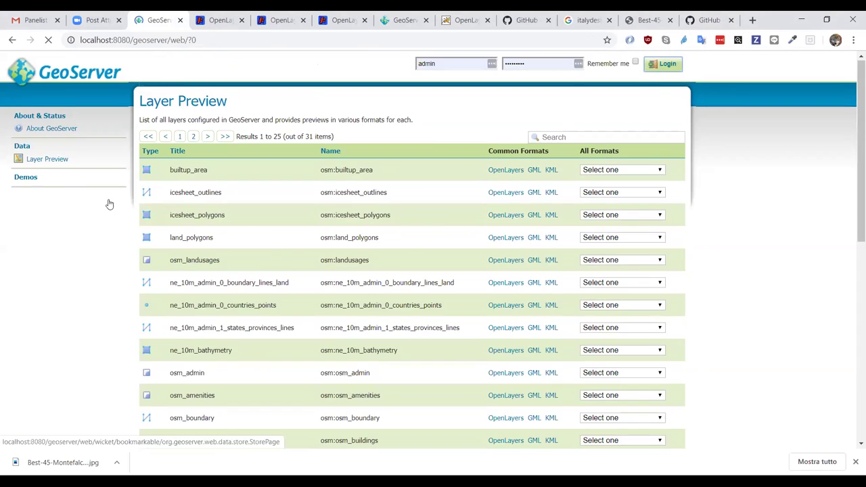
- Open the osm GeoPackage store from Stores and review its connection parameters
left_click(36, 210)
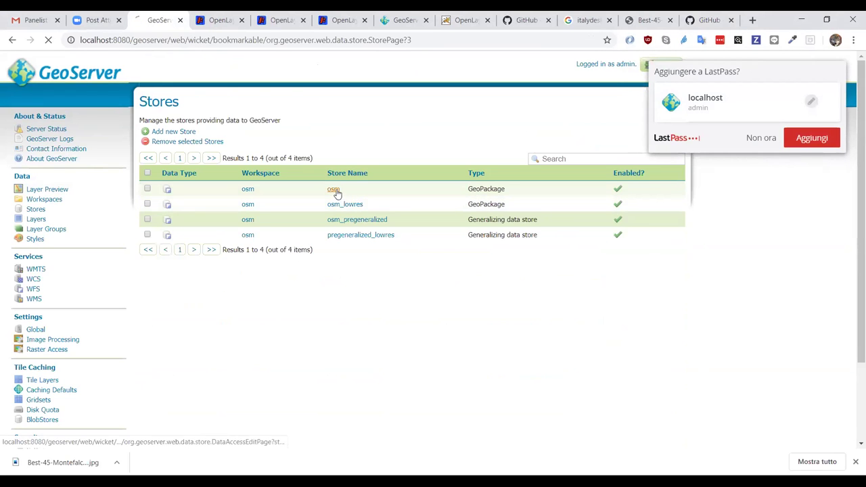
left_click(333, 190)
scroll(381, 239, "down", 3)
scroll(381, 239, "up", 1)
scroll(381, 240, "up", 1)
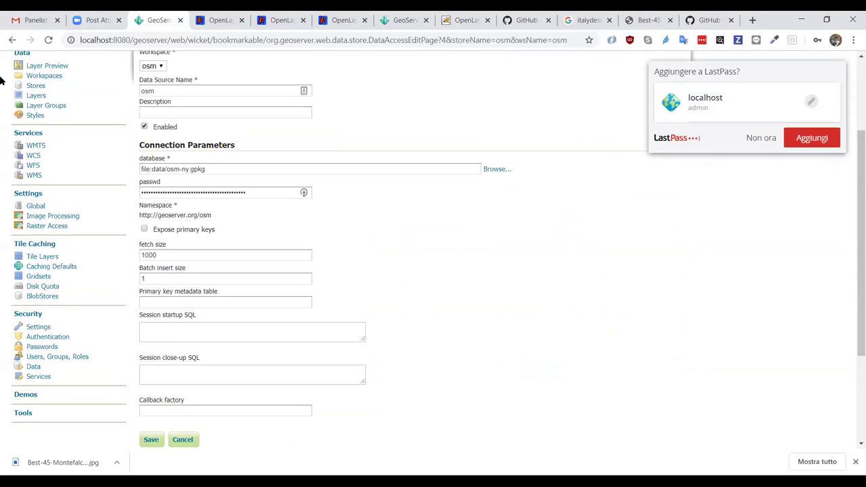
- Return to the list of four osm stores and dismiss the LastPass password prompt
left_click(12, 40)
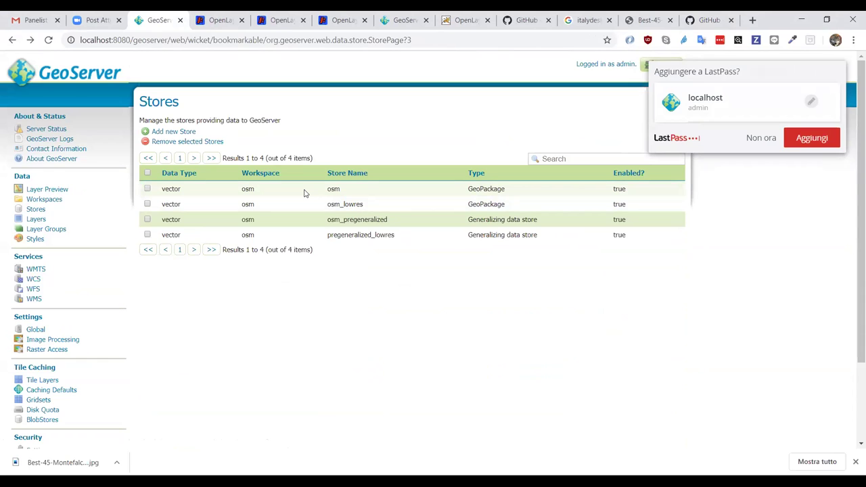
left_click(38, 210)
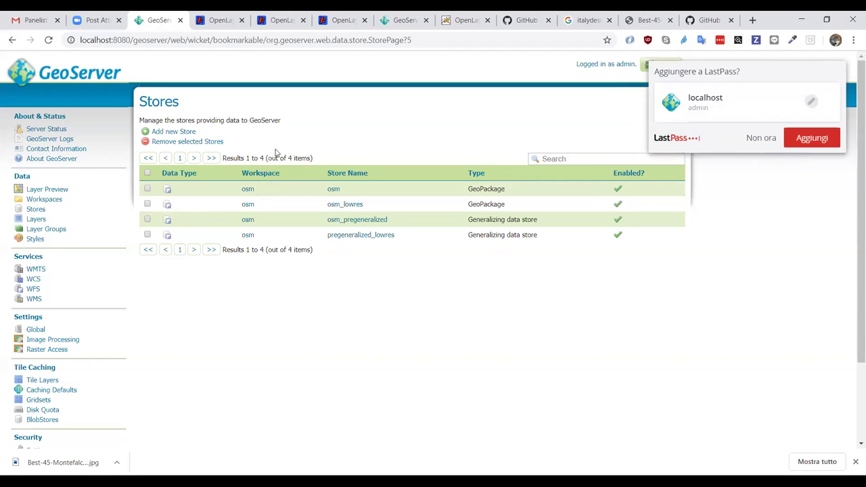
left_click(763, 139)
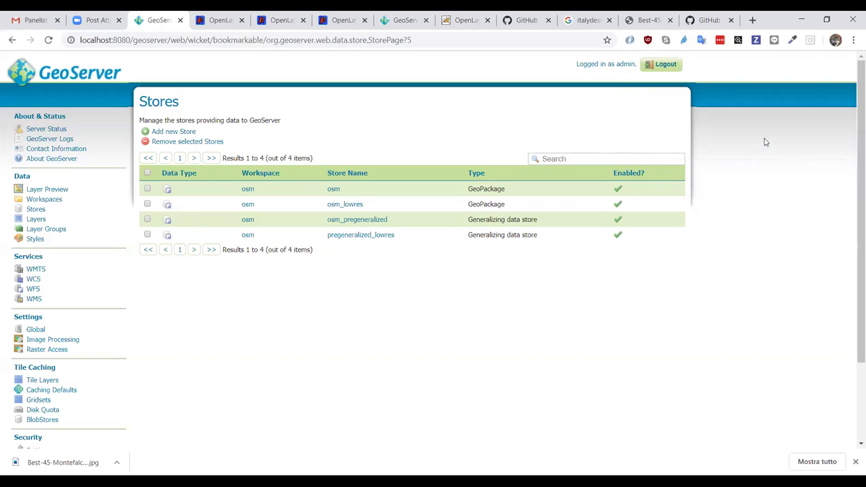
- Start a new PostGIS store and inspect its SSL mode choices, keeping DISABLE selected
left_click(166, 131)
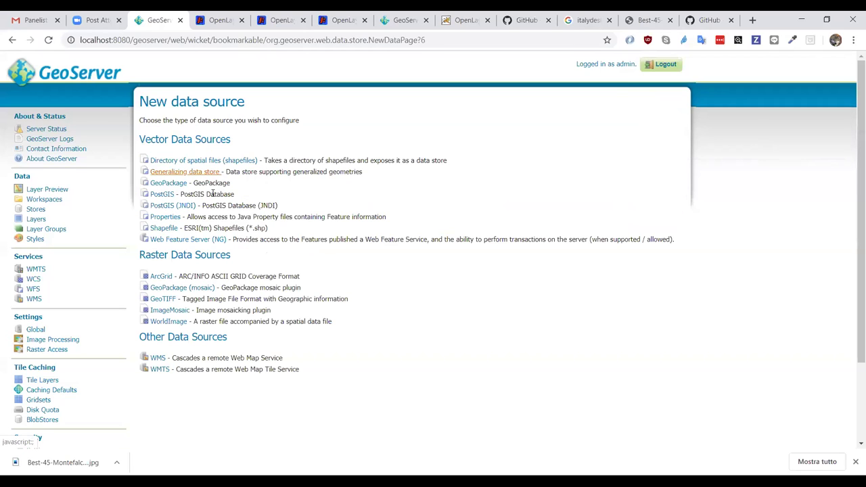
left_click(159, 194)
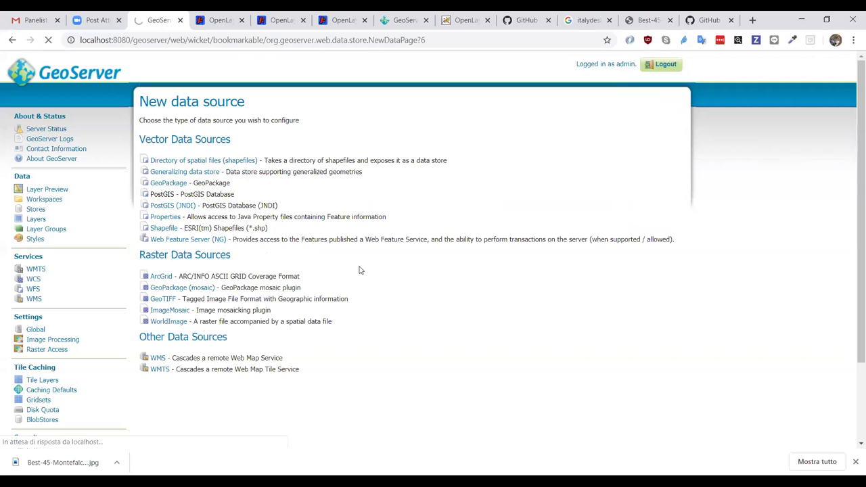
scroll(360, 270, "down", 10)
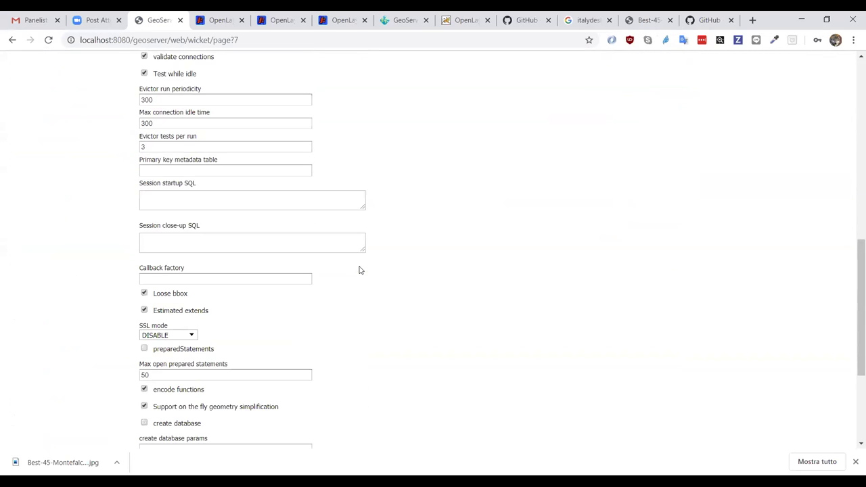
left_click(162, 337)
left_click(163, 339)
scroll(241, 327, "down", 2)
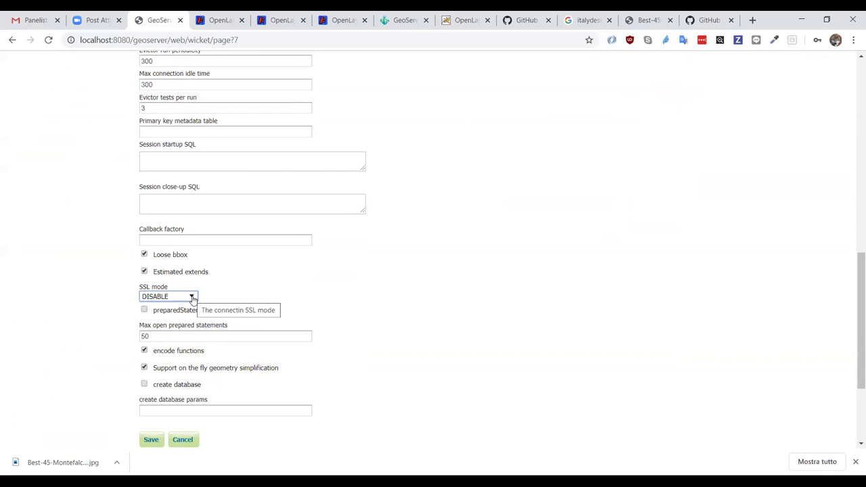
left_click(192, 297)
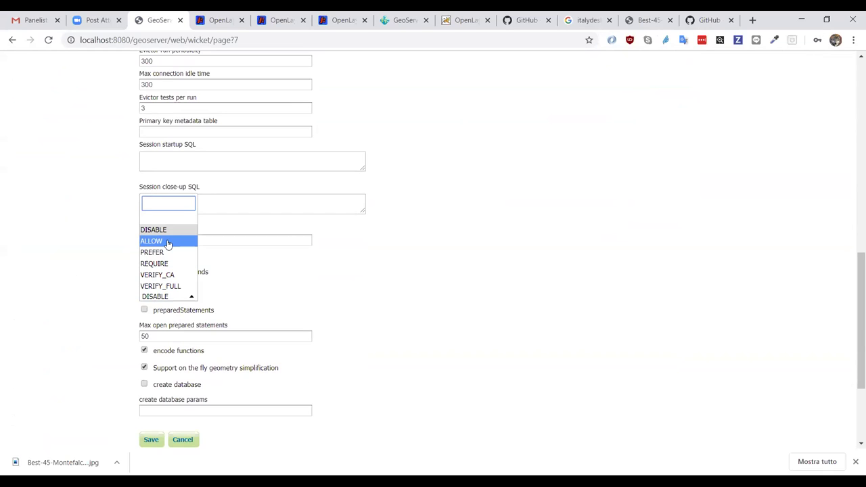
left_click(166, 230)
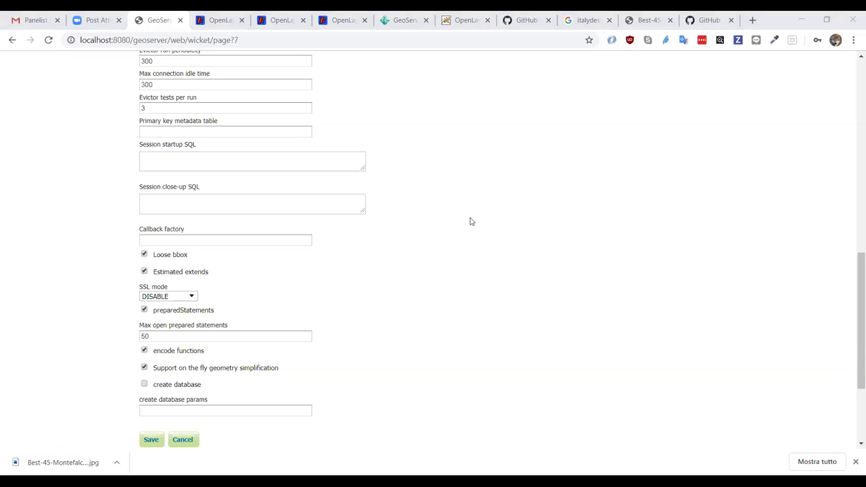
- View the downloaded jpg image, then search 'geocat bridge' in a new tab and open GeoCat Bridge
left_click(500, 324)
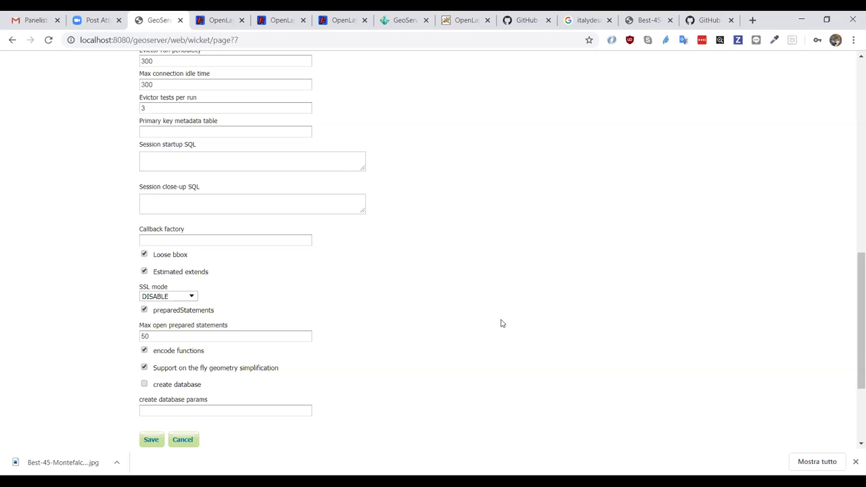
left_click(50, 461)
key("ctrl+t")
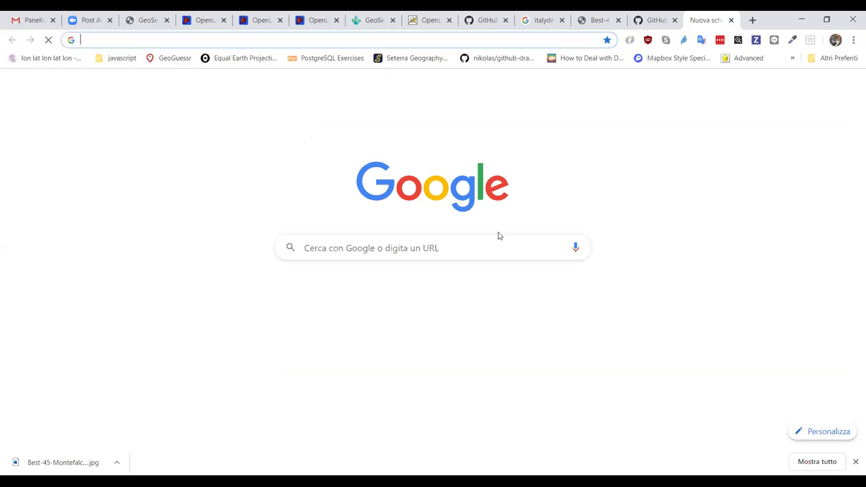
type("geocat db")
key("BackSpace")
key("BackSpace")
type("bridge")
key("Return")
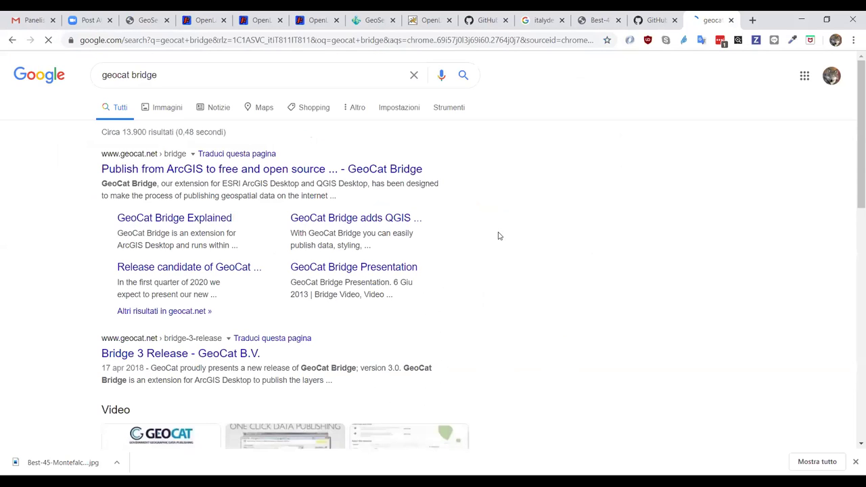
left_click(115, 169)
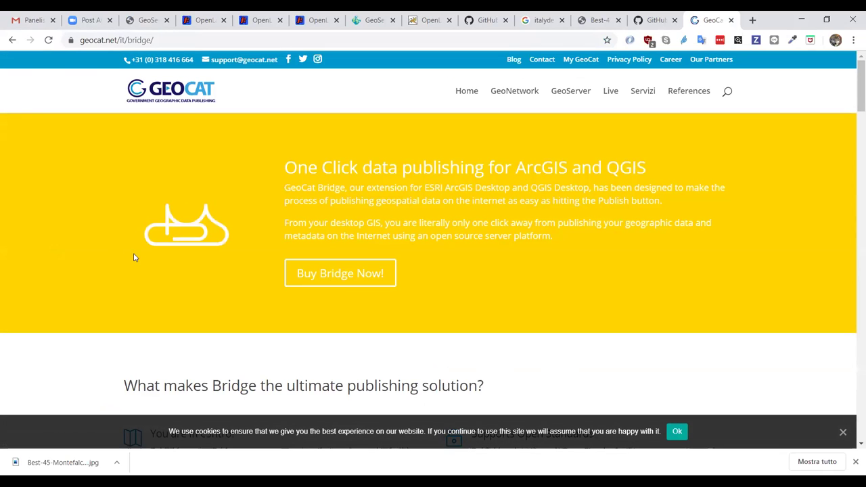
- Read down the GeoCat Bridge page, then go back to the GitHub osm-styles README tab
scroll(134, 257, "down", 2)
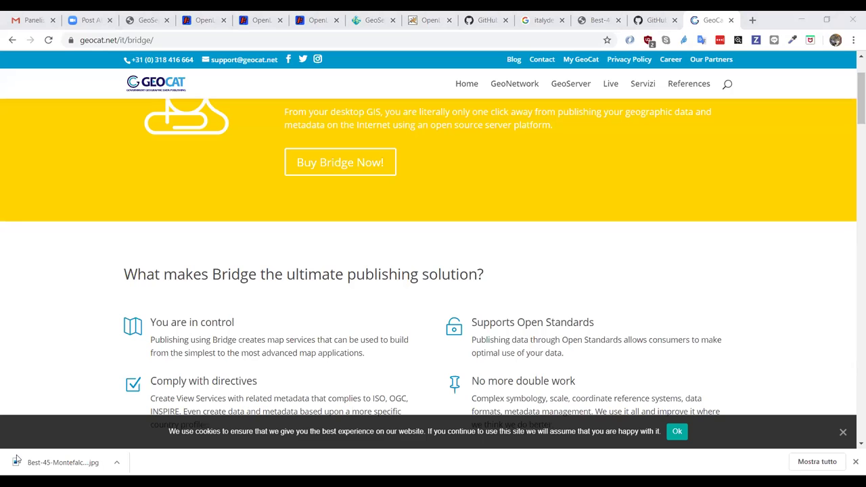
key("ctrl+shift+Tab")
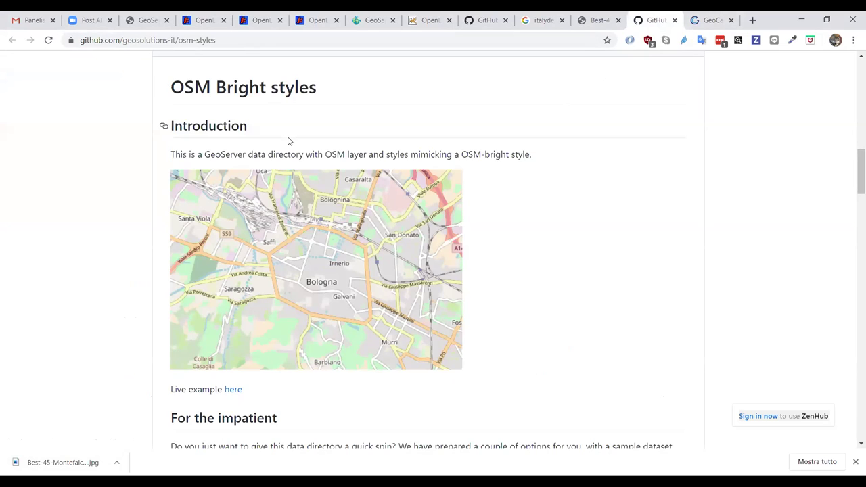
- Go from the GitHub README to GeoServer's Layer Preview listing osm_roads and osm_buildings
scroll(377, 151, "up", 1)
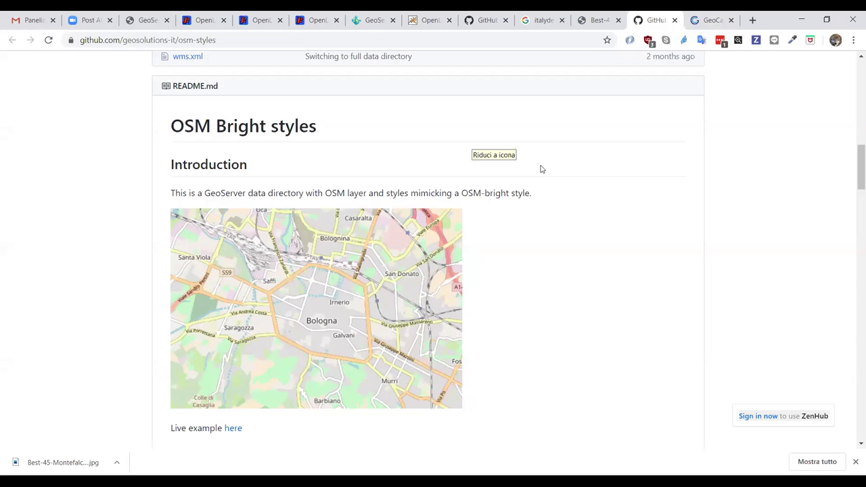
left_click(374, 20)
scroll(142, 196, "up", 2)
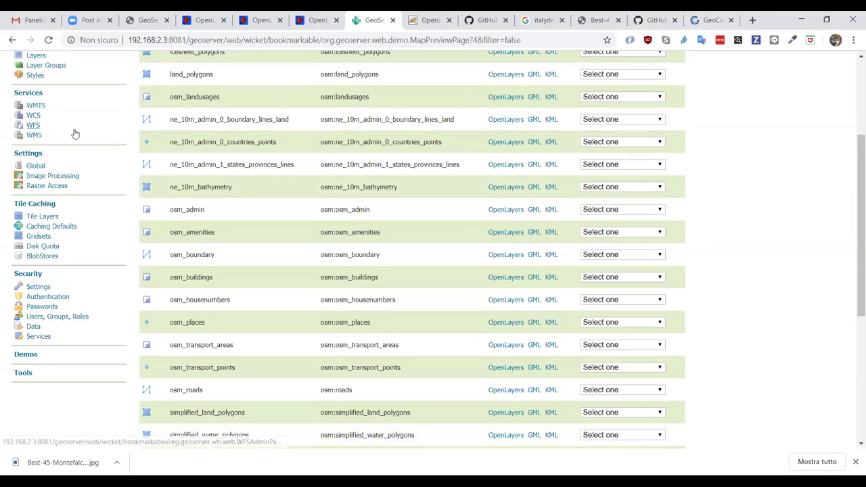
- Try signing in to the remote GeoServer as admin with remember me, then return to localhost:8080
left_click(34, 75)
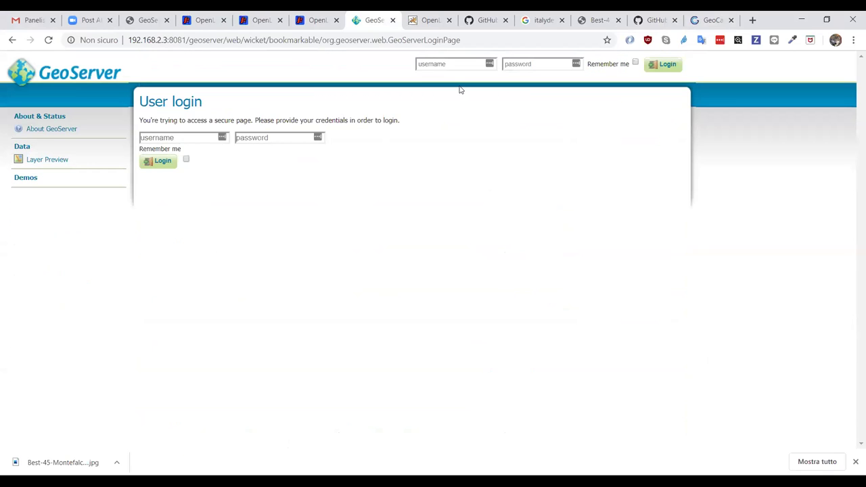
left_click(432, 63)
type("admin")
key("Tab")
type("geoserver")
key("Tab")
key("space")
key("Tab")
key("Return")
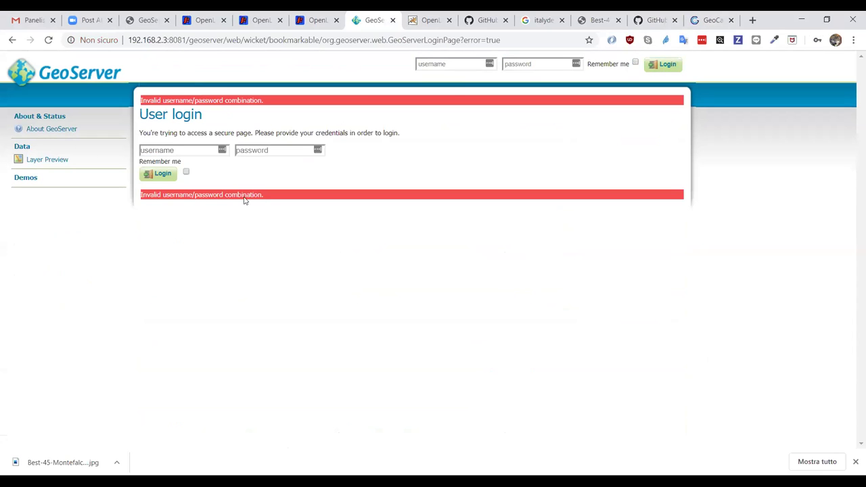
left_click(149, 19)
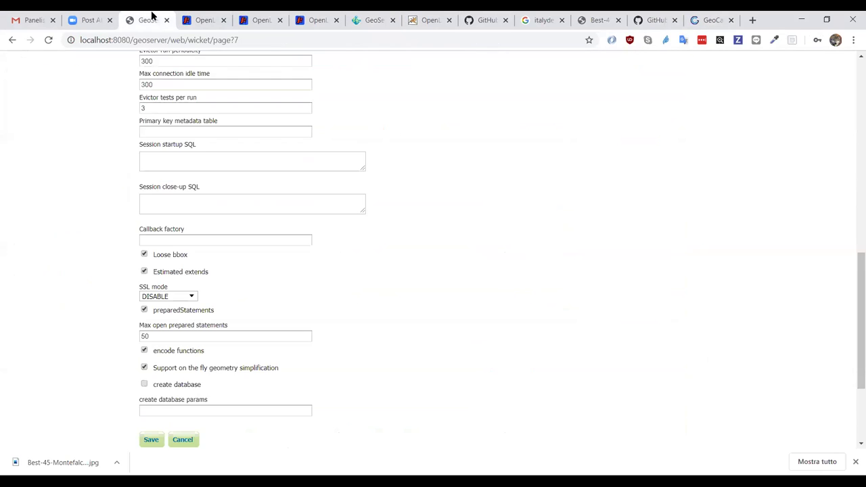
scroll(146, 204, "up", 10)
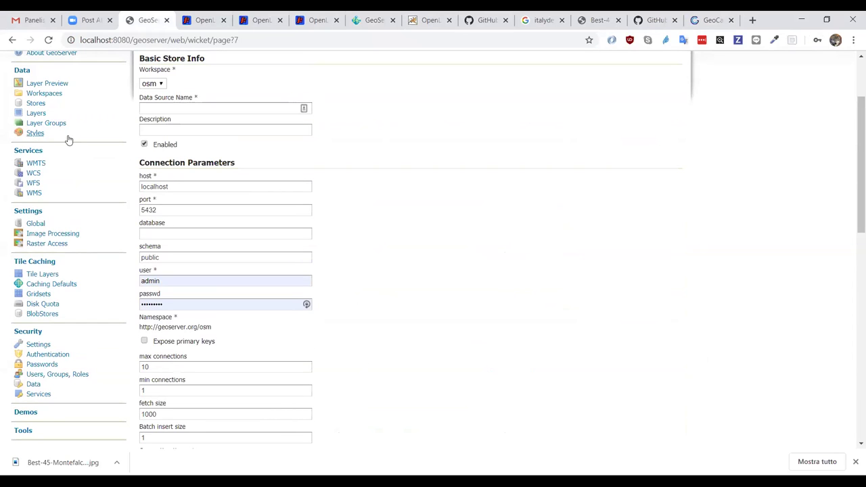
left_click(35, 134)
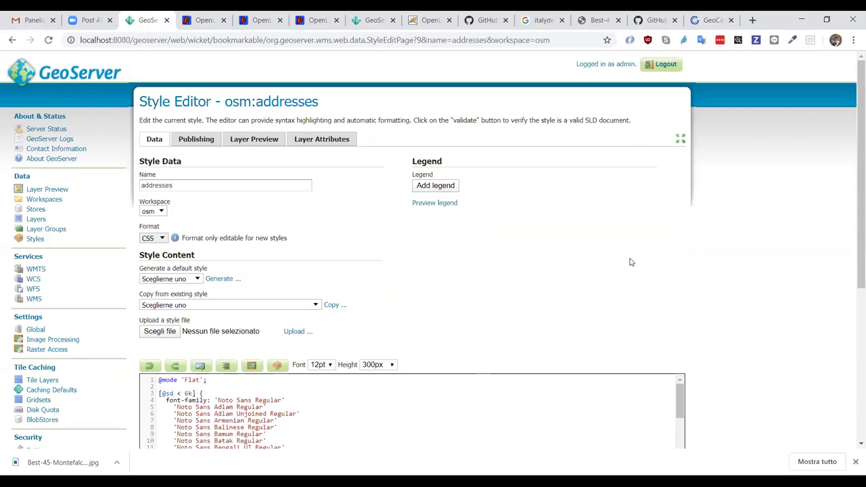
scroll(630, 262, "down", 2)
scroll(630, 262, "down", 2)
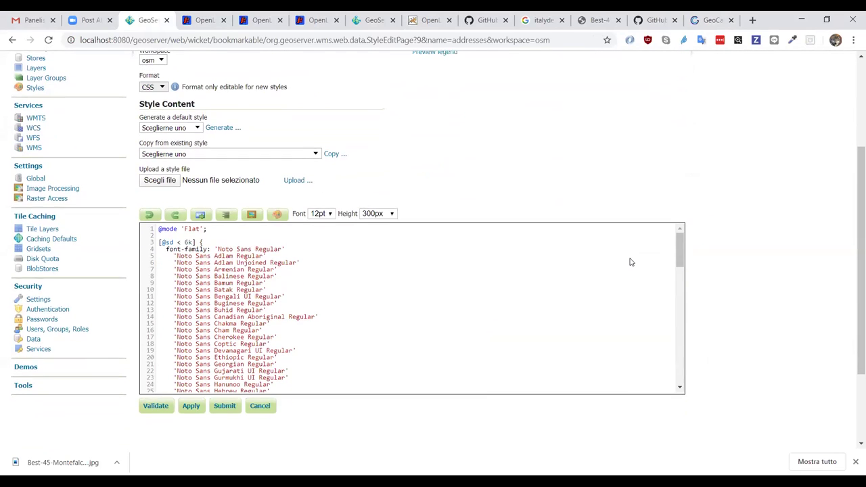
scroll(631, 262, "up", 2)
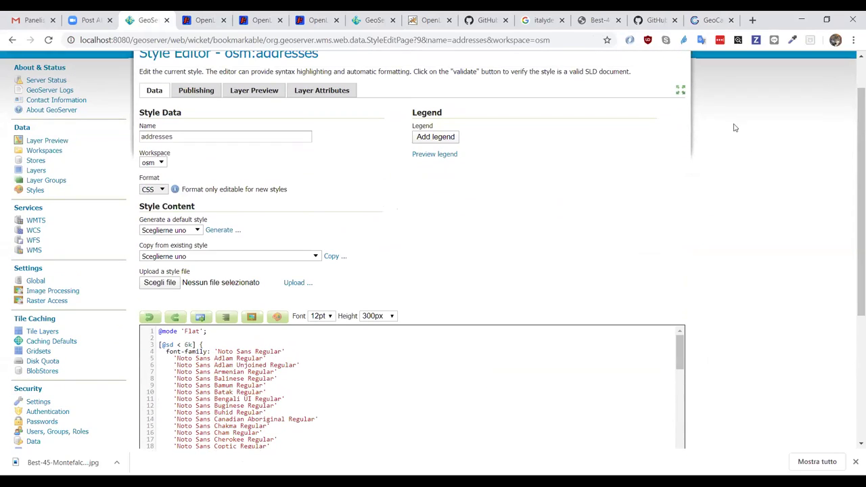
- Preview osm:addresses on osm_housenumbers in fullscreen, checking the 6k scale rule in its CSS
left_click(680, 91)
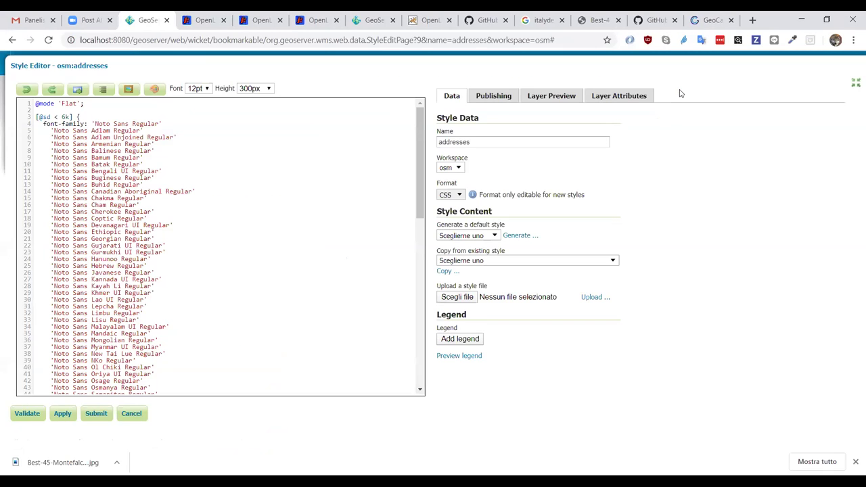
left_click(551, 96)
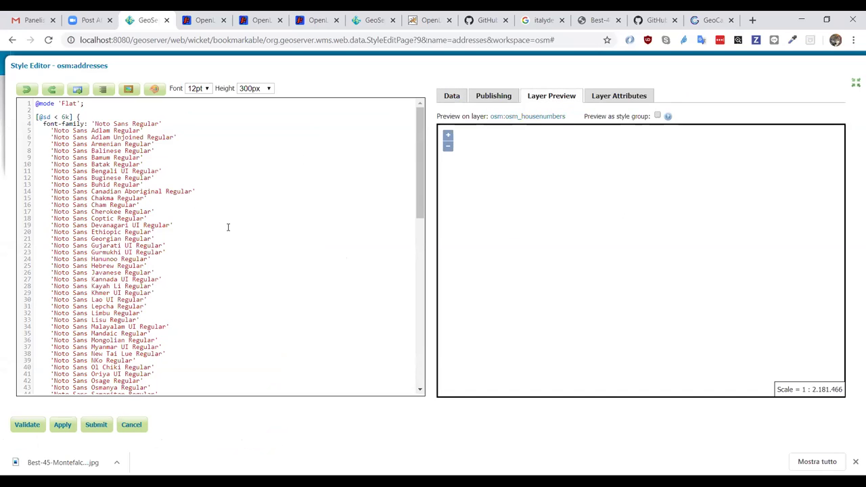
scroll(227, 227, "down", 2)
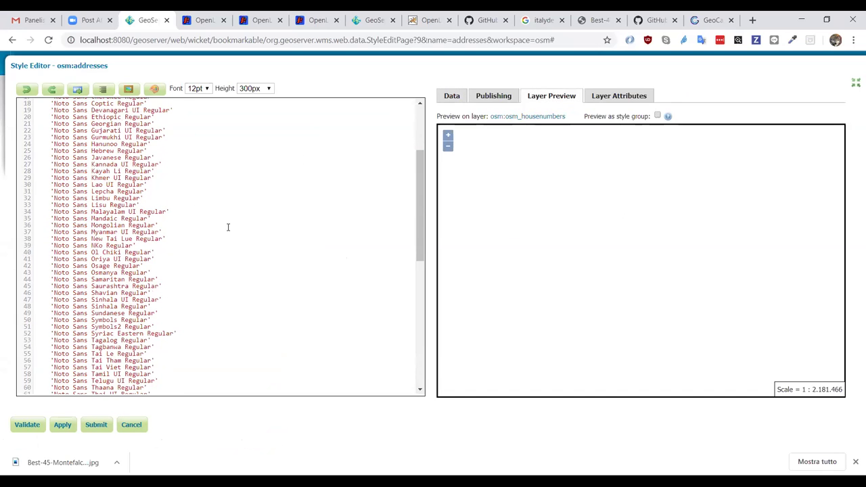
scroll(228, 227, "down", 6)
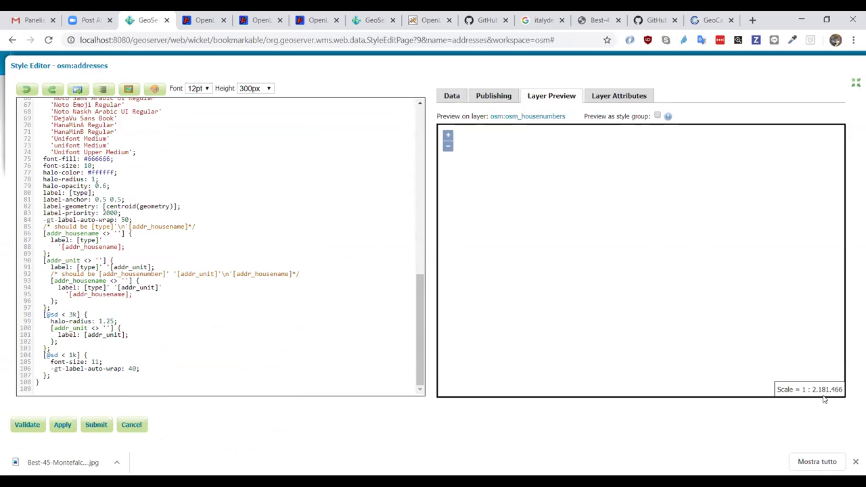
scroll(247, 270, "up", 8)
scroll(247, 270, "up", 13)
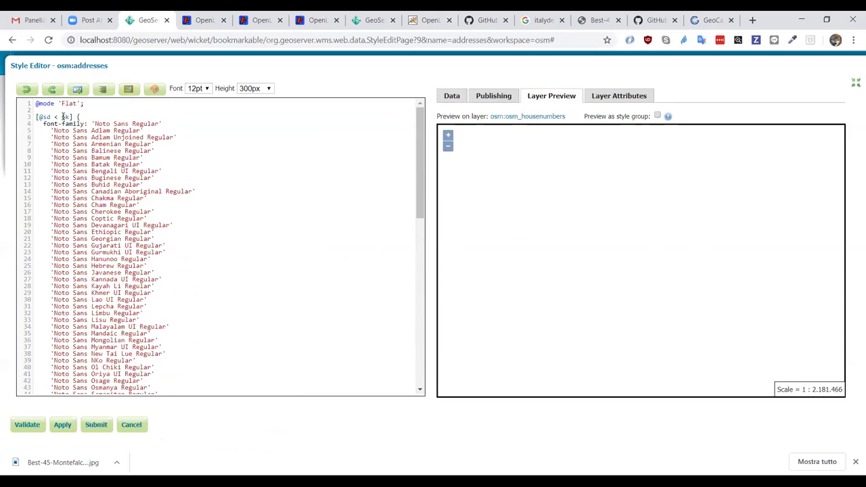
double_click(64, 117)
left_click(248, 170)
left_click(854, 83)
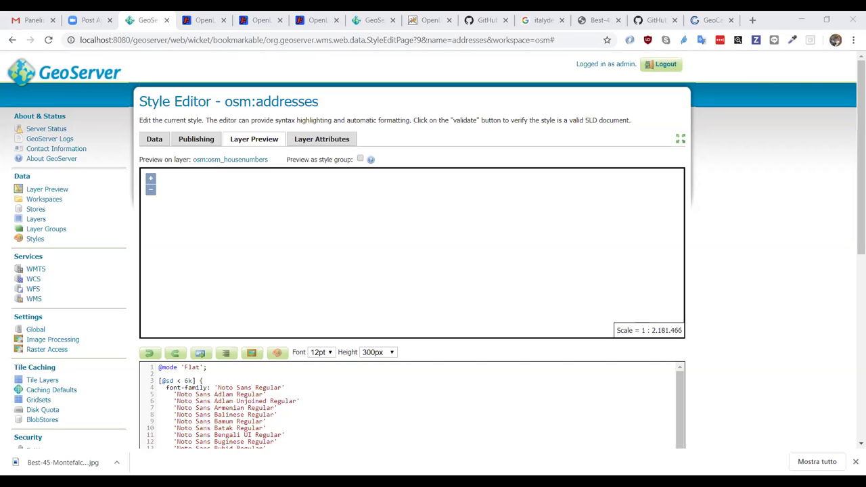
- Open openmaptiles.org in a new browser tab
key("ctrl+9")
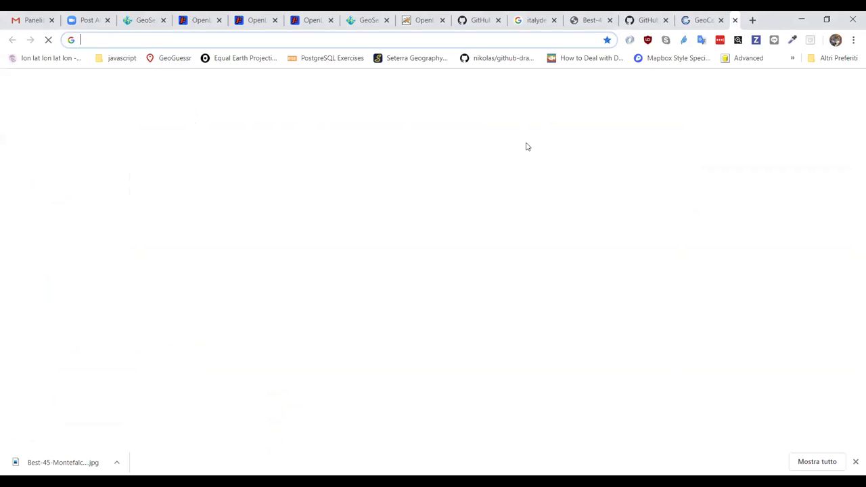
key("ctrl+t")
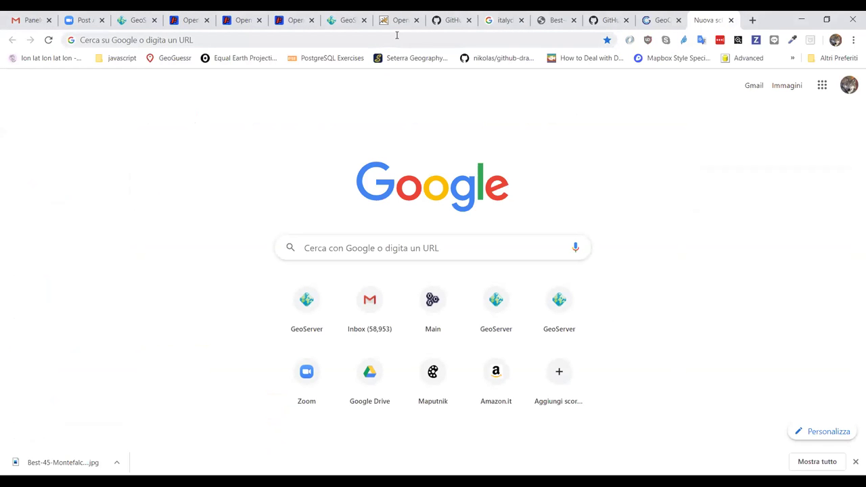
left_click(396, 34)
type("openmapt")
key("Return")
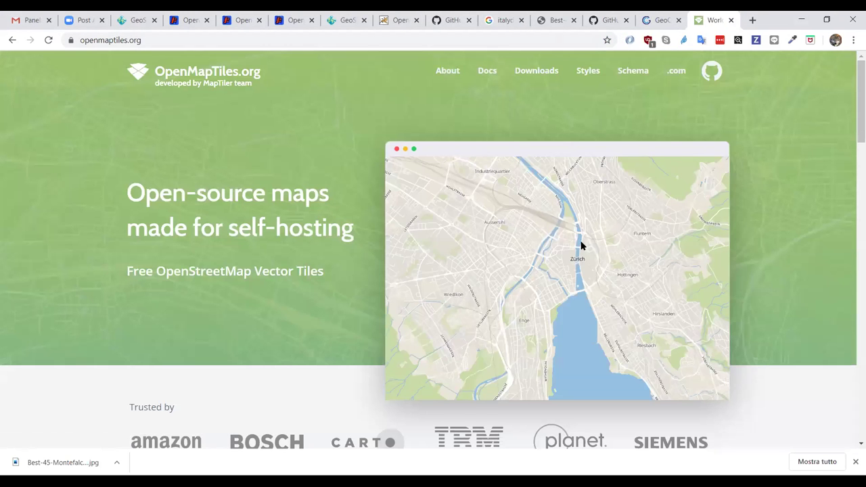
scroll(581, 246, "down", 7)
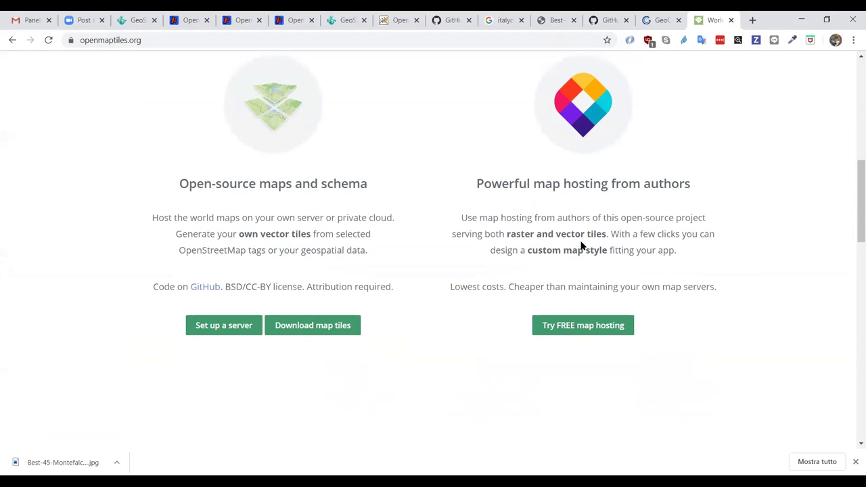
- Go to the planet OpenStreetMap vector tiles download and choose non-commercial personal project use
left_click(317, 328)
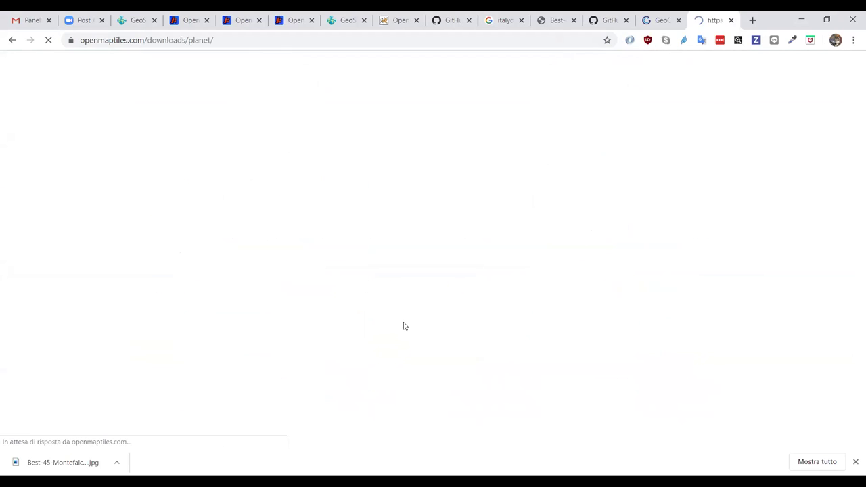
scroll(406, 266, "down", 1)
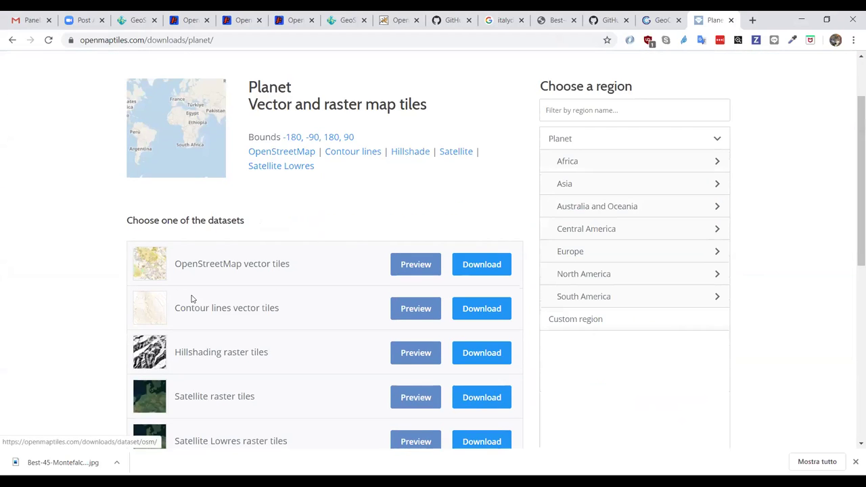
left_click(481, 264)
scroll(507, 302, "down", 2)
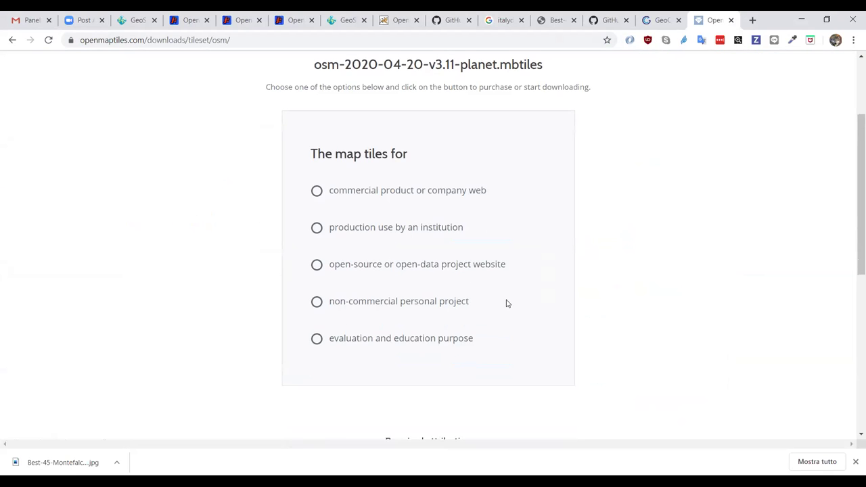
left_click(324, 301)
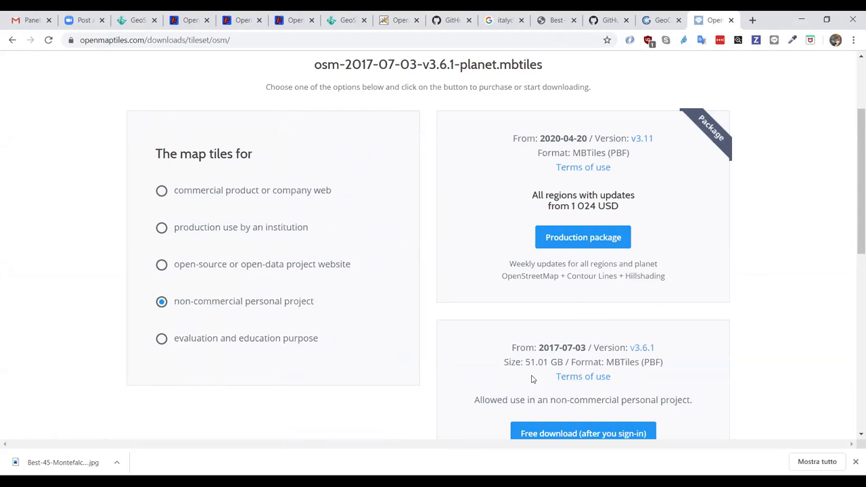
scroll(531, 379, "down", 2)
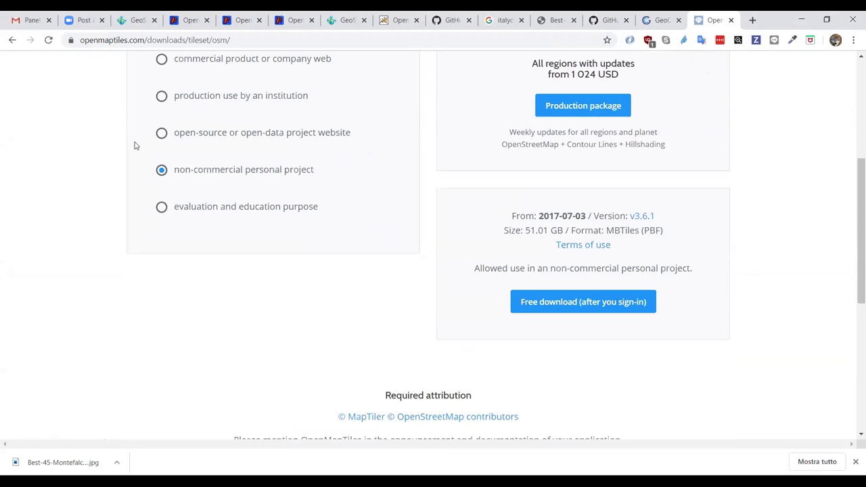
scroll(240, 224, "up", 1)
scroll(240, 224, "up", 4)
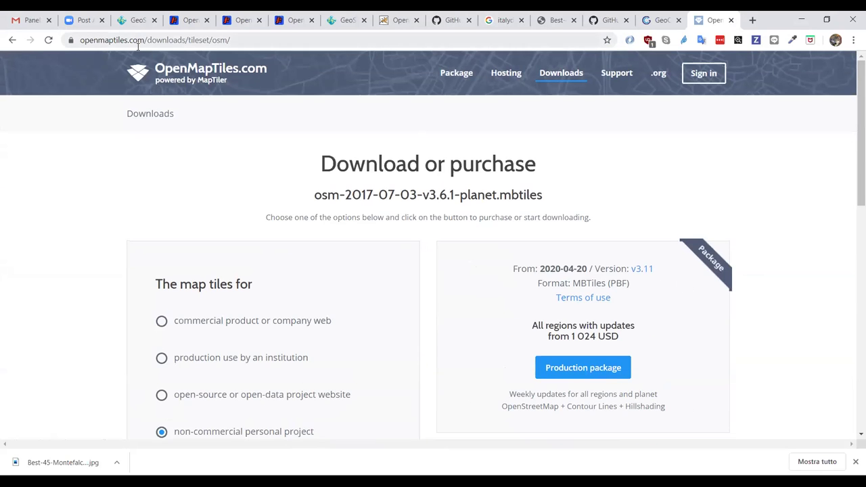
- Go to github.com/openmaptiles and open the osm-bright-gl-style repository
left_click(137, 43)
type("github.com/opengeospatial/")
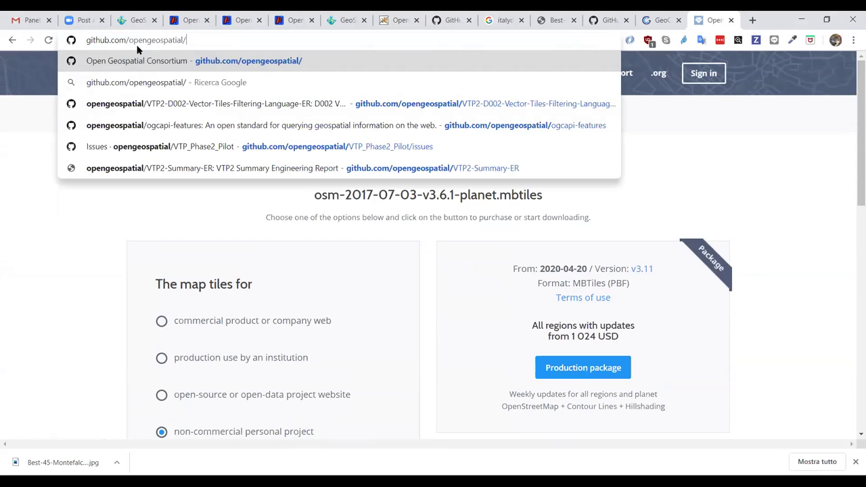
type("maptiles")
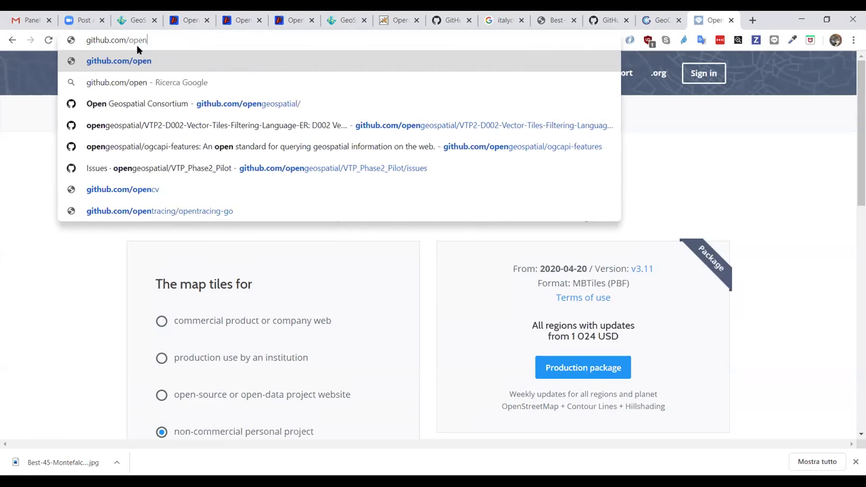
key("Down")
key("Down")
key("Down")
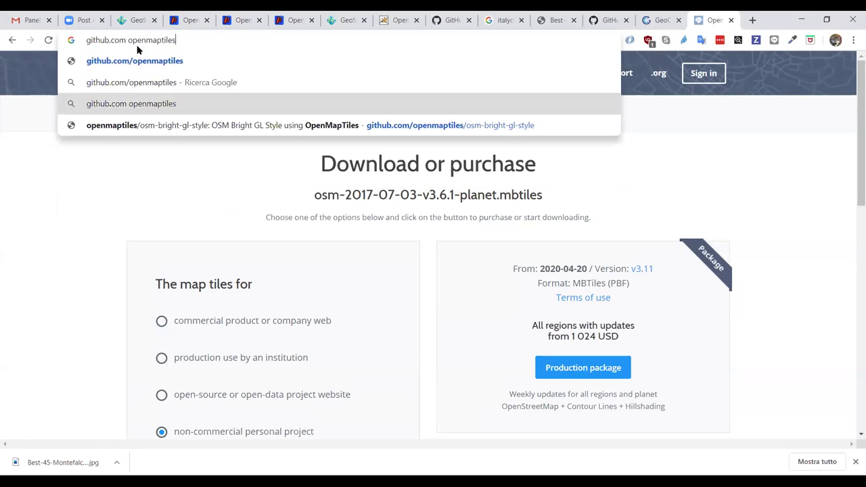
key("Return")
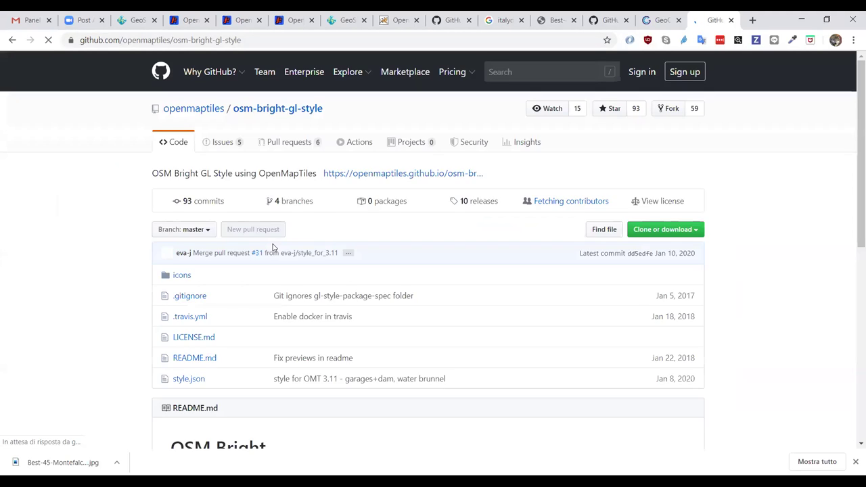
- Look through the repository's style.json file, then return to the main code page
scroll(243, 323, "down", 1)
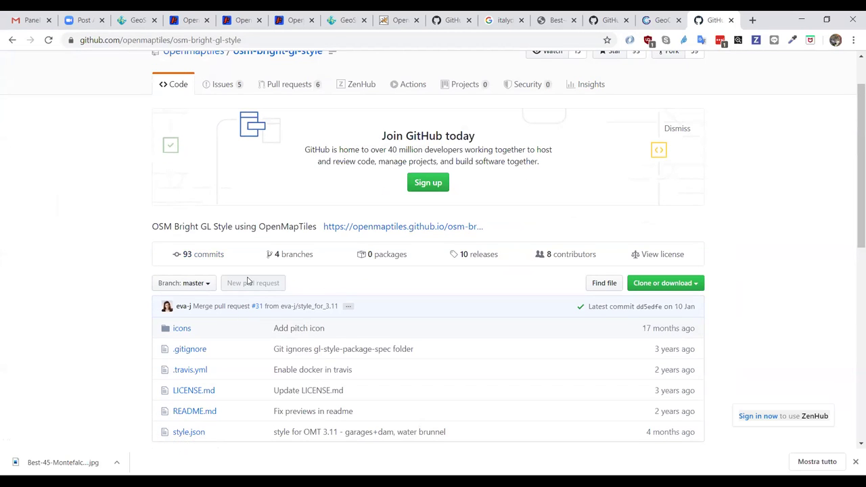
scroll(223, 379, "down", 1)
left_click(188, 422)
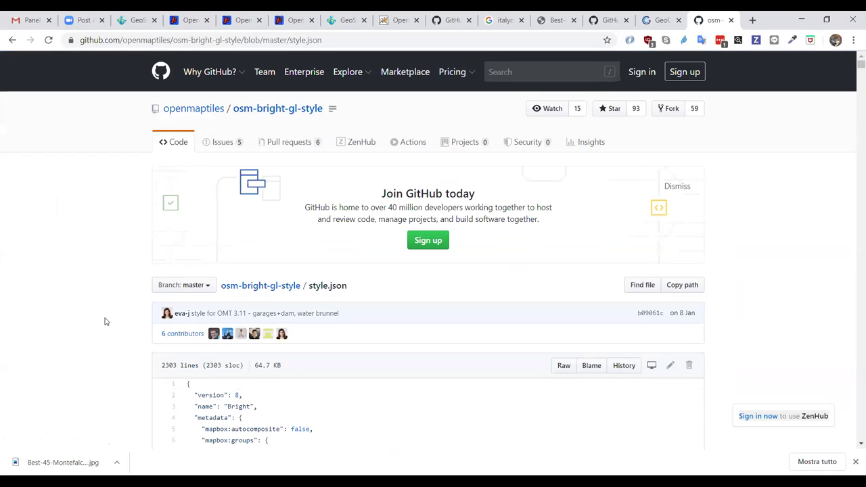
scroll(105, 321, "down", 3)
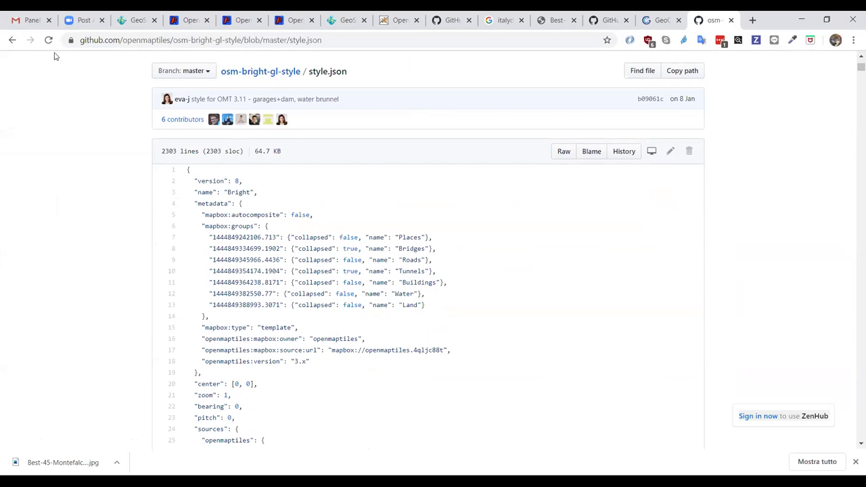
left_click(12, 41)
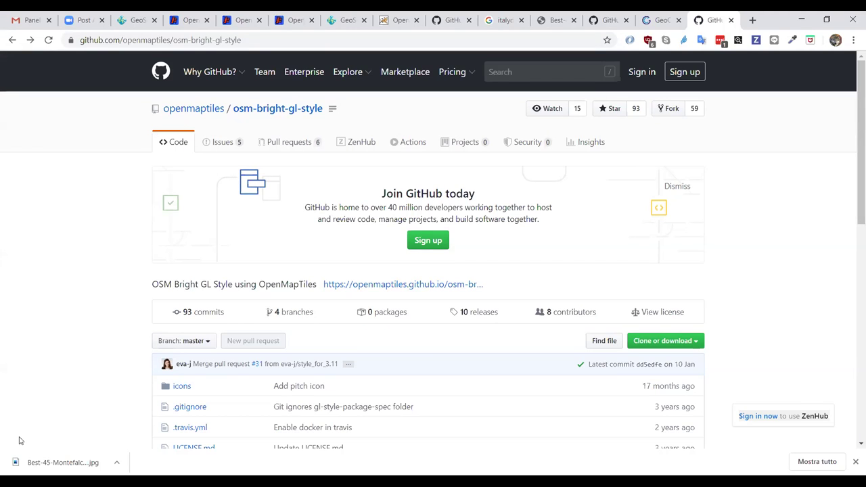
- Show the osm-bright-gl-style Issues list with 5 open and 9 closed issues
left_click(196, 146)
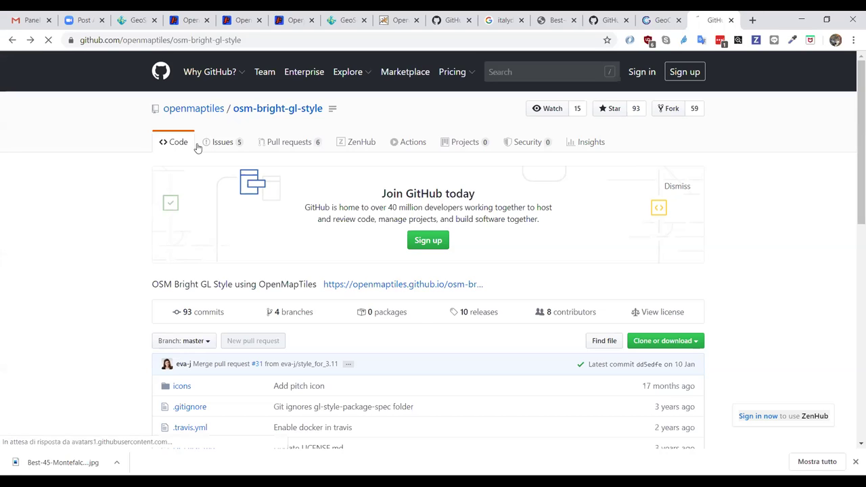
left_click(213, 146)
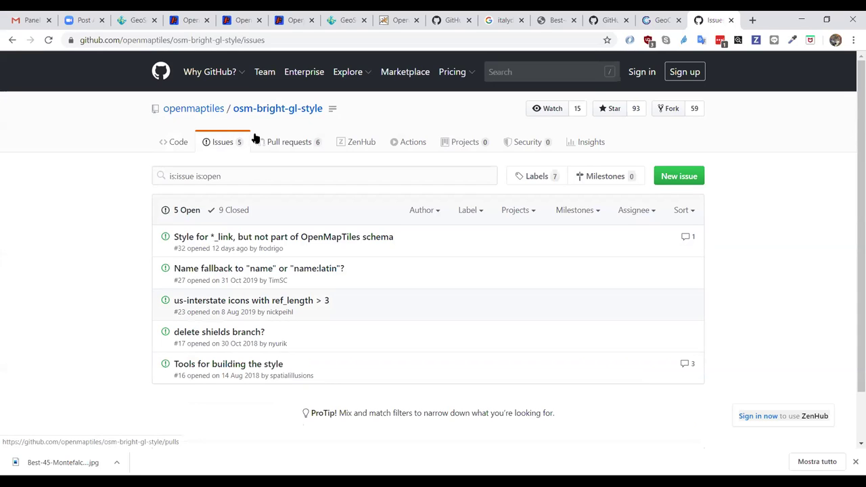
mouse_move(207, 117)
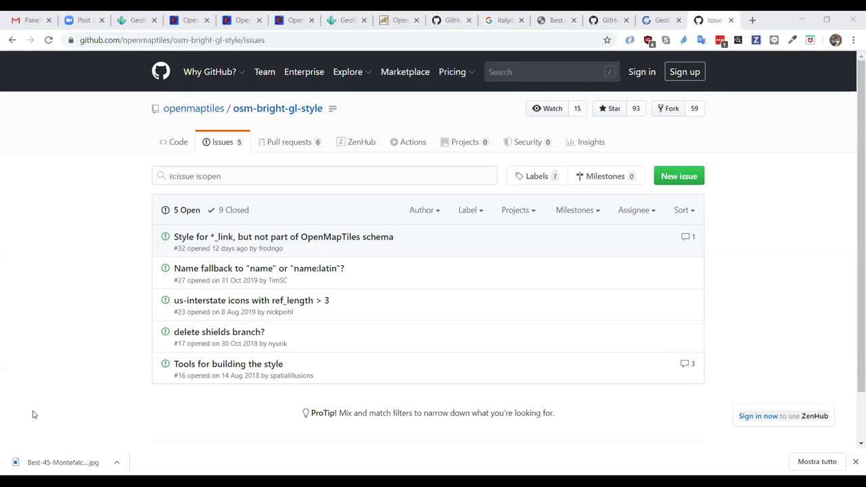
- Return to GeoServer's osm:addresses CSS editor and scroll to the Noto Sans font families
left_click(137, 23)
scroll(65, 256, "down", 2)
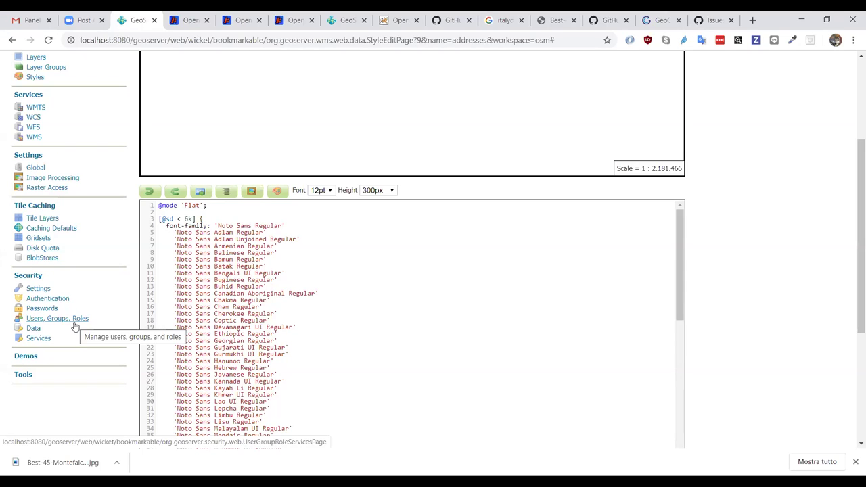
- Open GeoServer's Caching Defaults page and scroll through its settings
left_click(48, 230)
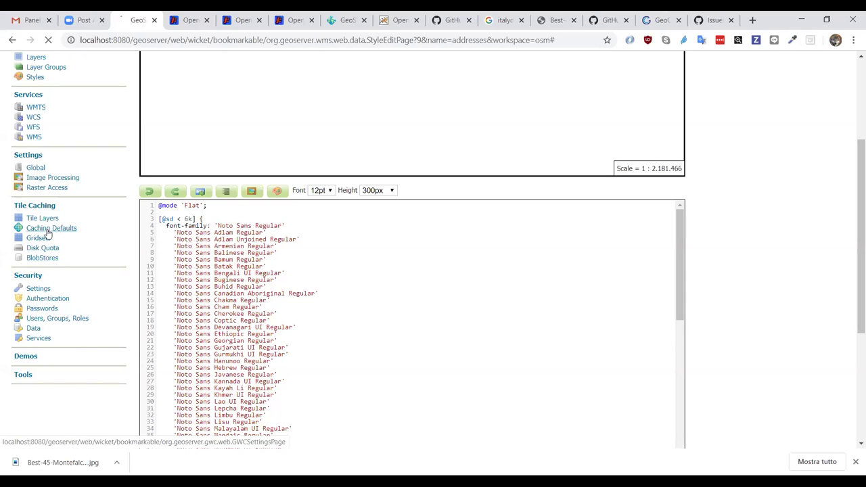
scroll(61, 251, "down", 3)
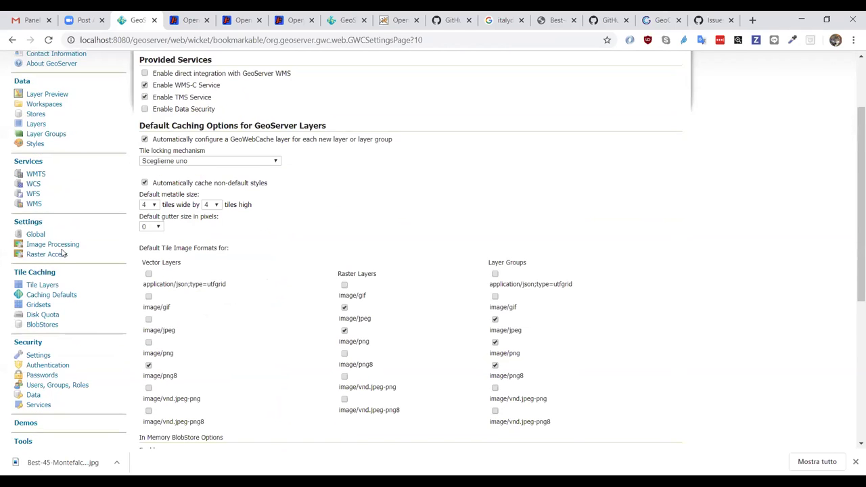
scroll(63, 252, "up", 1)
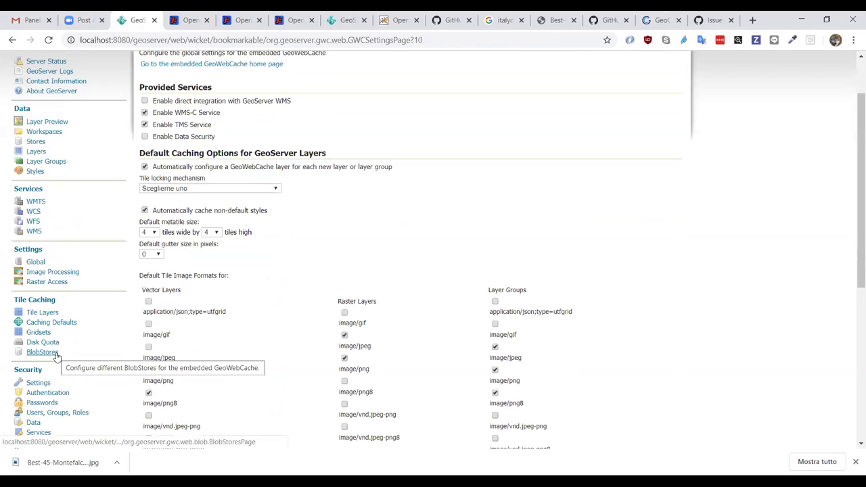
scroll(173, 310, "down", 4)
scroll(171, 308, "up", 2)
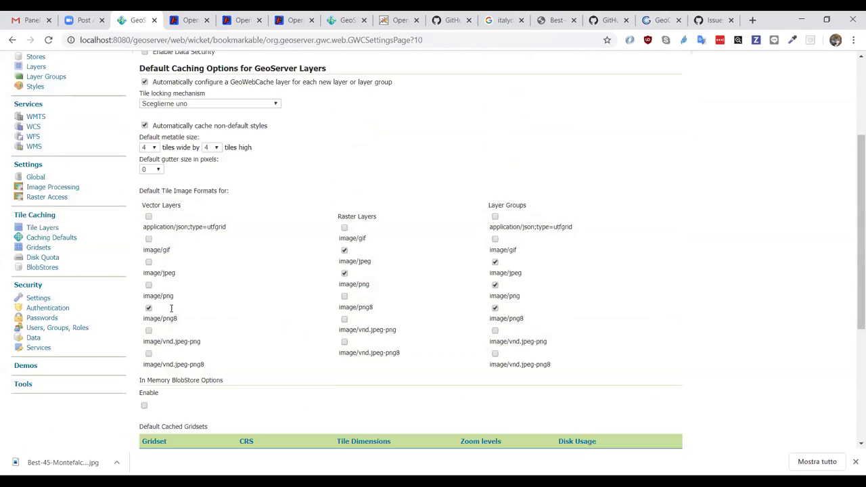
scroll(171, 309, "up", 1)
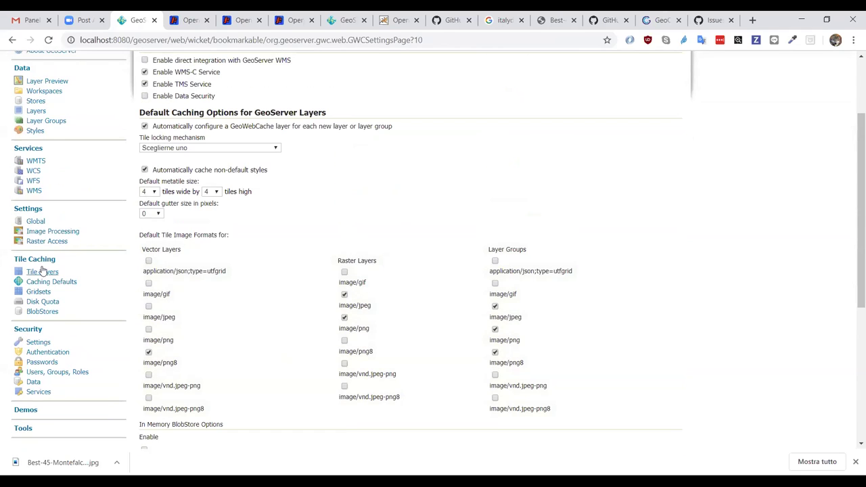
- Check the empty BlobStores list and the available BlobStore types without adding one
left_click(39, 312)
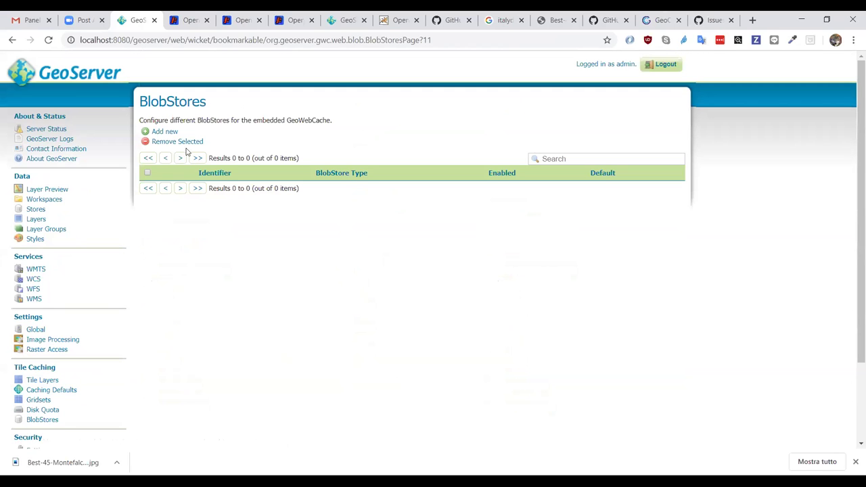
left_click(157, 131)
left_click(210, 142)
left_click(210, 145)
left_click(12, 40)
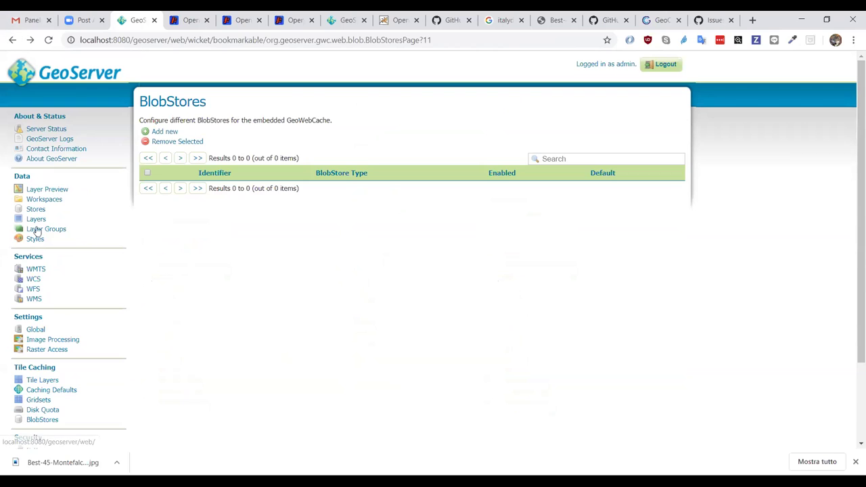
- Return to Caching Defaults: image/png8 for vector layers, image/jpeg and image/png for raster
scroll(95, 233, "down", 3)
left_click(54, 292)
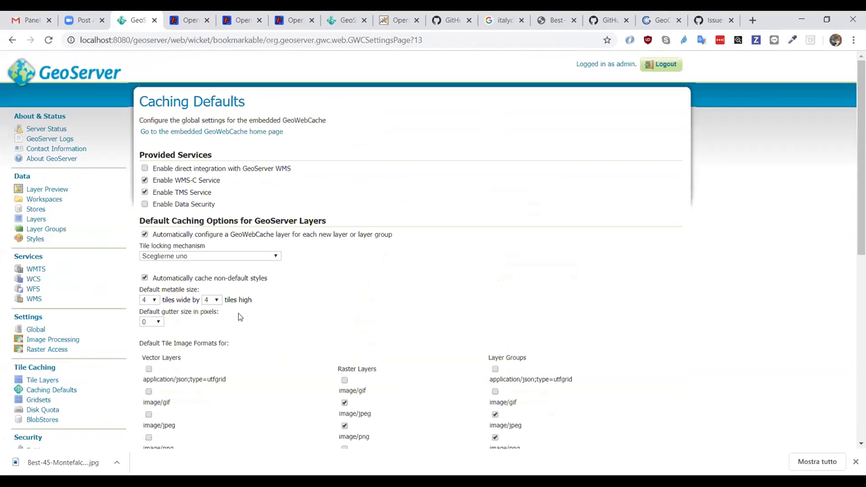
scroll(238, 316, "down", 2)
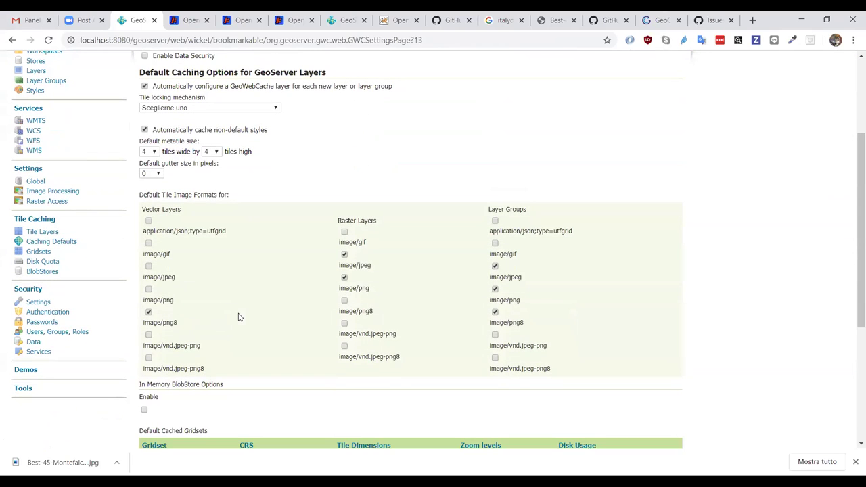
- Enable the In Memory BlobStore and highlight its 16 Mb Guava Cache hard memory limit
left_click(144, 410)
scroll(247, 377, "down", 2)
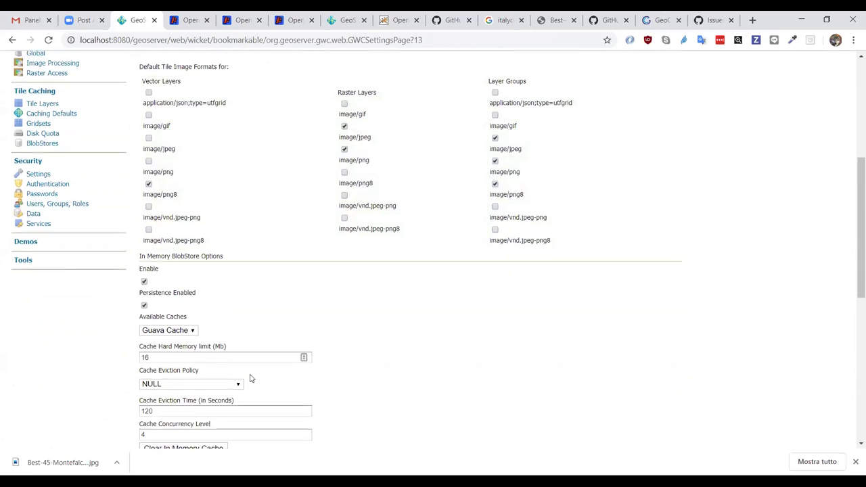
scroll(250, 378, "down", 2)
left_click_drag(178, 207, 89, 188)
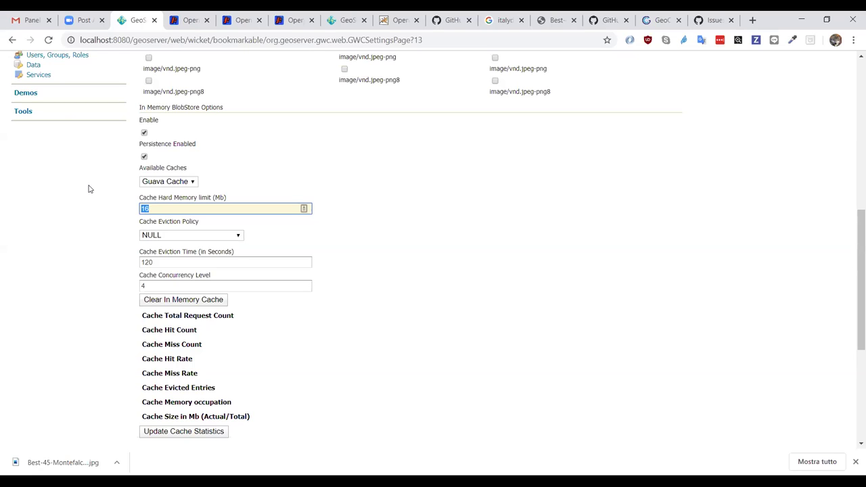
scroll(88, 189, "up", 2)
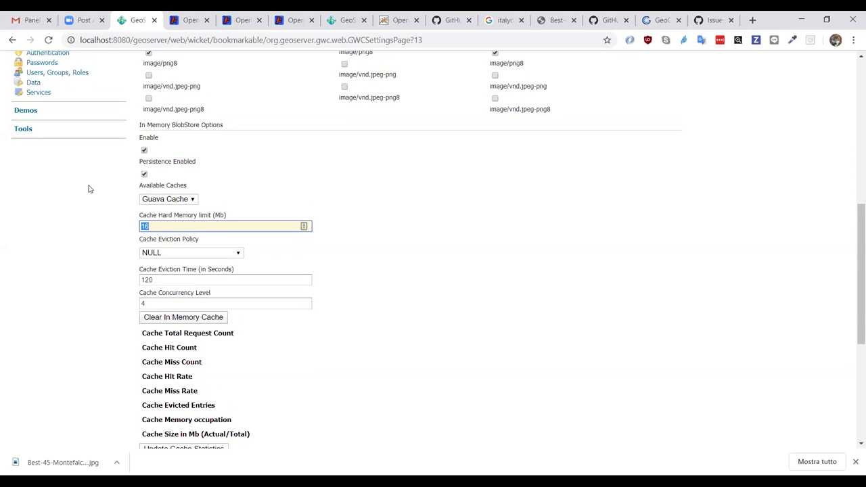
- Scroll to the Default Cached Gridsets table listing EPSG:4326 and EPSG:900913
scroll(88, 189, "down", 1)
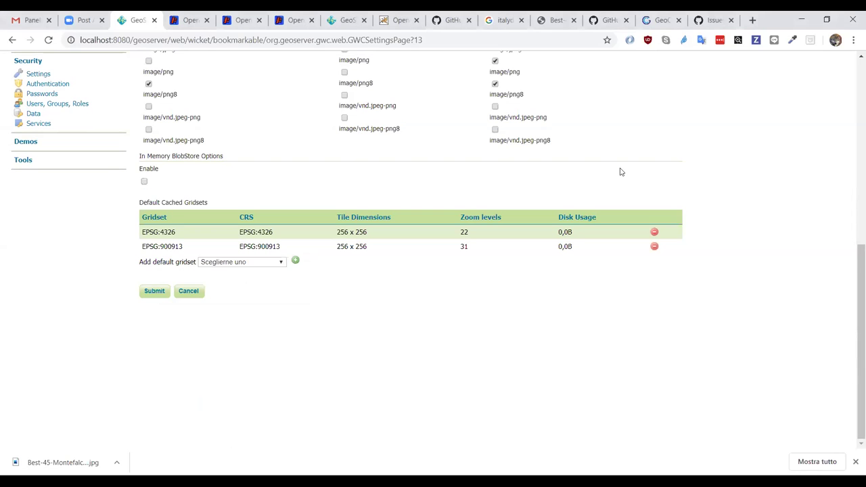
- Load maps.geosolutionsgroup.com/geoserver/gwc in a new browser tab
left_click(753, 21)
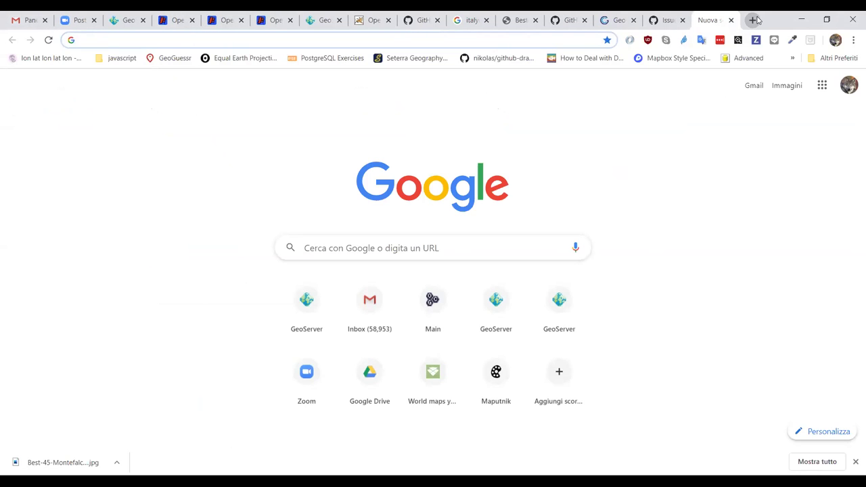
key("Down")
key("Escape")
type("maps.geosolutionsgroup.com")
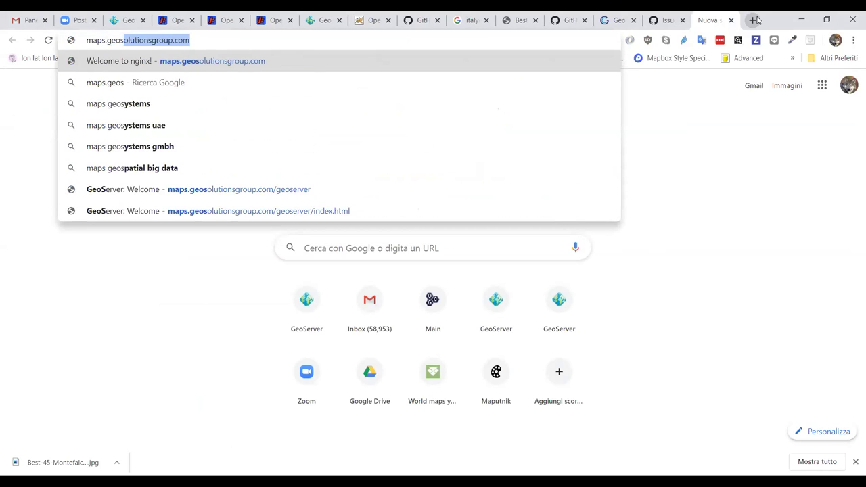
key("Right")
type("/geosere")
key("BackSpace")
type("ver/gwc")
key("Return")
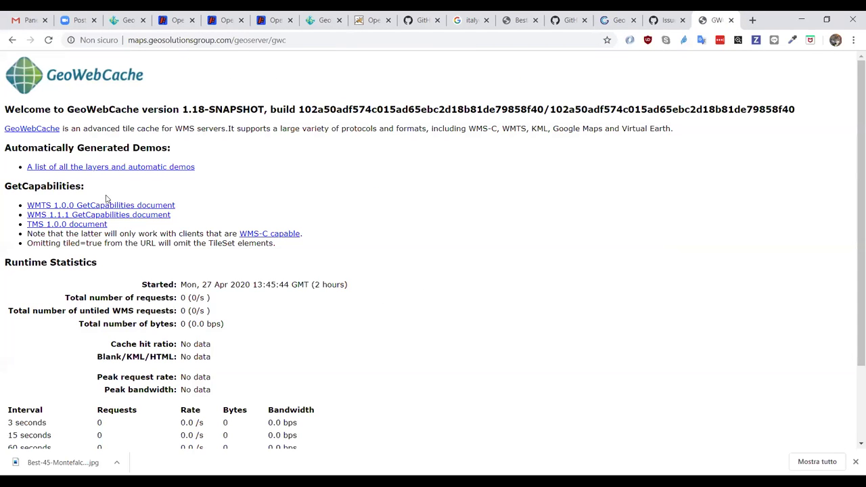
- Try the layers and demos link, cancel the login prompt, and return to the welcome page
scroll(145, 241, "down", 1)
scroll(145, 241, "up", 1)
left_click(69, 167)
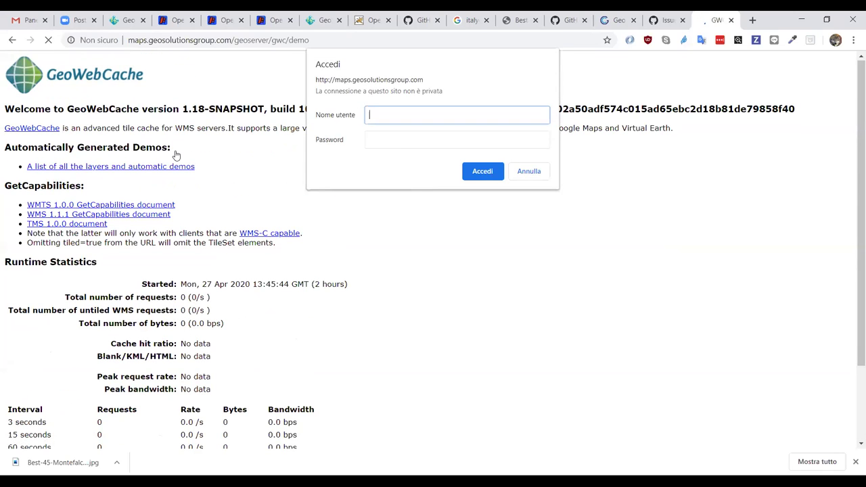
left_click(528, 173)
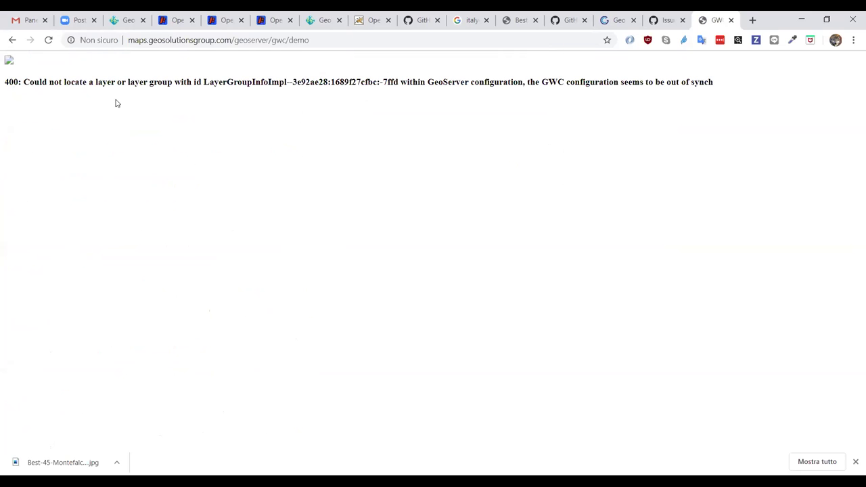
left_click(13, 40)
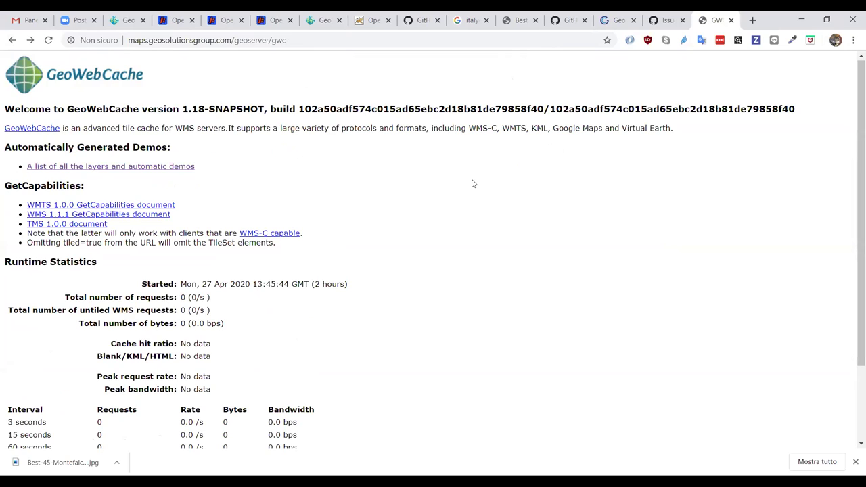
left_click(263, 41)
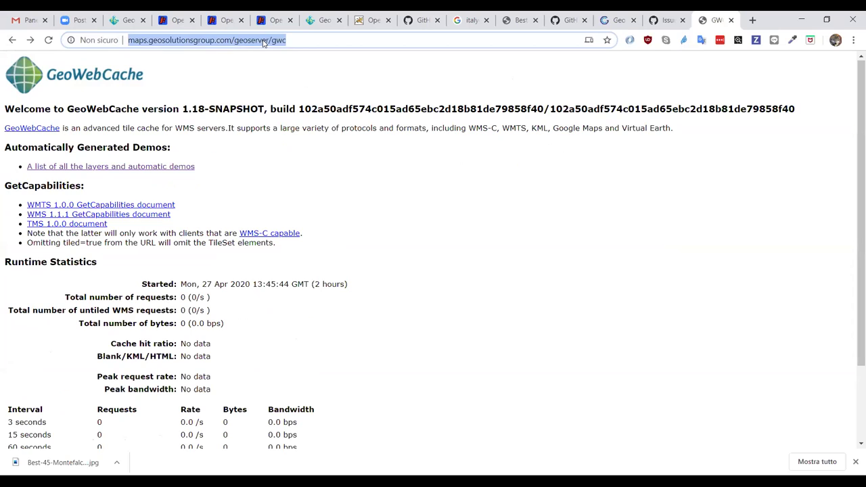
- Load maps.geo-solutions.it/geoserver/gwc and open its list of all layers and automatic demos
left_click(264, 41)
key("ctrl+shift+Left")
key("Left")
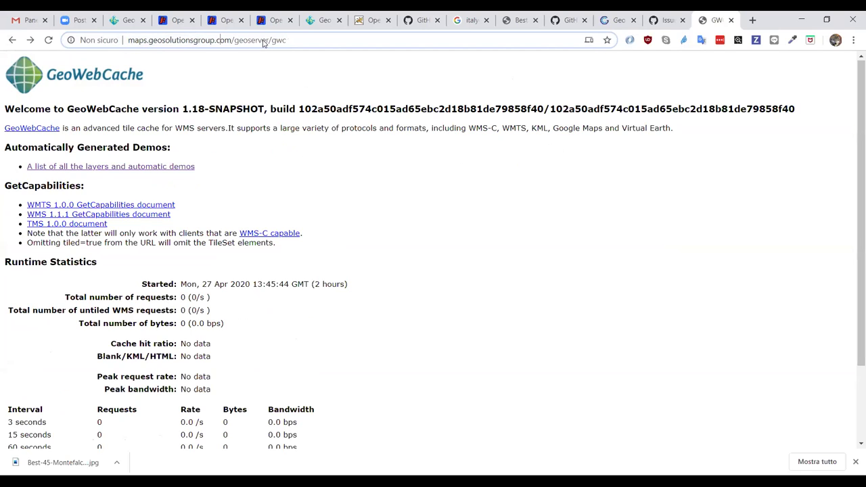
key("shift+Left")
key("shift+Left")
key("shift+Left")
key("shift+Left")
key("shift+Left")
key("shift+Left")
key("shift+Left")
key("shift+Left")
key("shift+Left")
key("shift+Left")
key("shift+Left")
key("shift+Left")
key("shift+Left")
key("shift+Left")
key("shift+Left")
key("shift+Left")
key("shift+Left")
key("shift+Left")
key("shift+Left")
key("BackSpace")
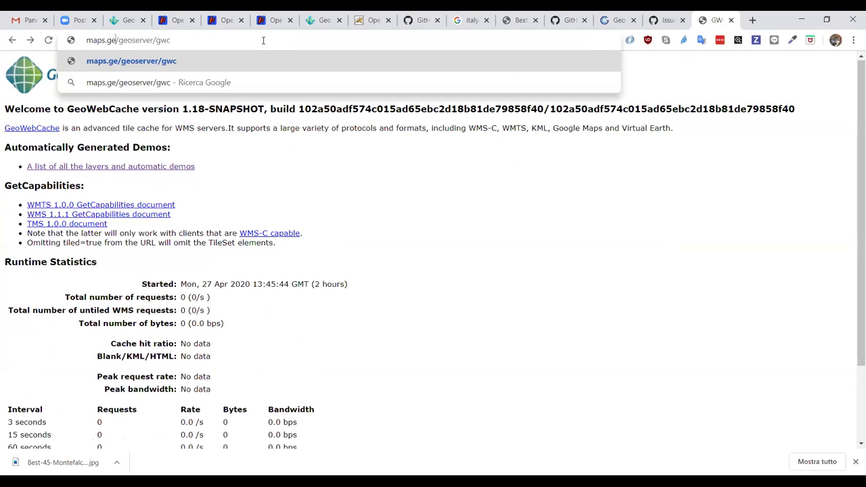
type("o-soluitons.i")
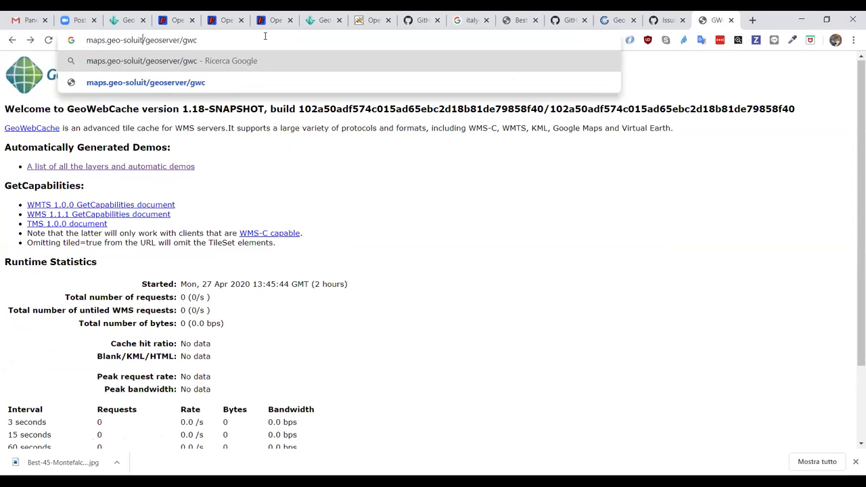
key("shift+Left")
key("shift+Left")
key("shift+Left")
key("shift+Left")
key("shift+Left")
key("shift+Left")
key("shift+Left")
key("shift+Left")
key("shift+Left")
key("shift+Left")
key("BackSpace")
type("olutions.")
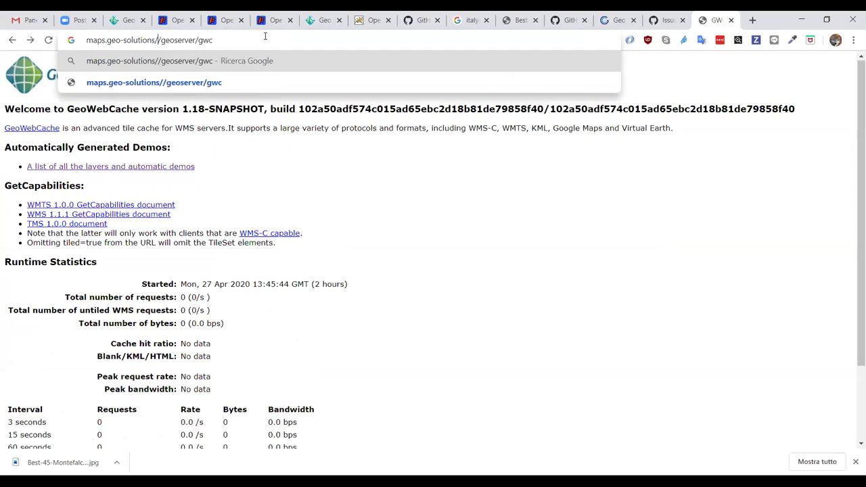
type("it")
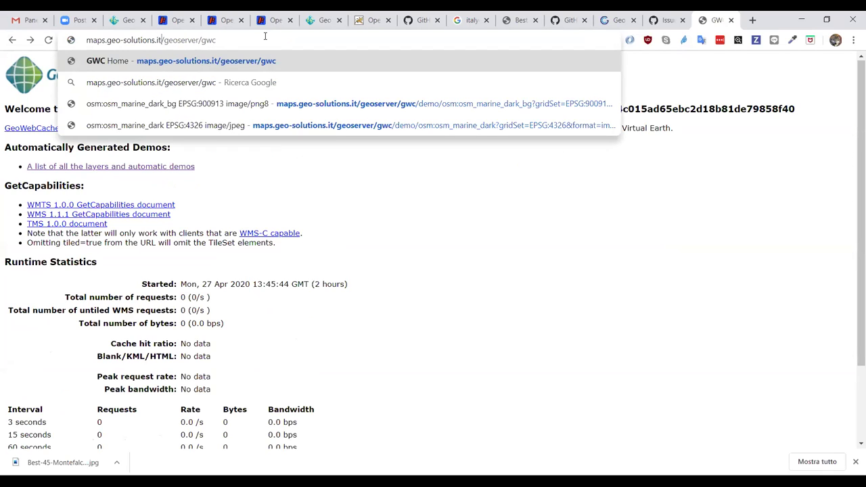
key("Return")
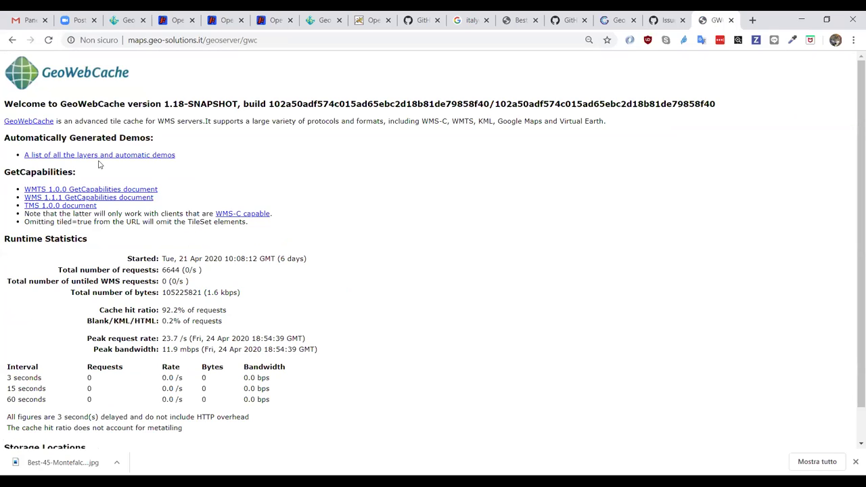
left_click(102, 155)
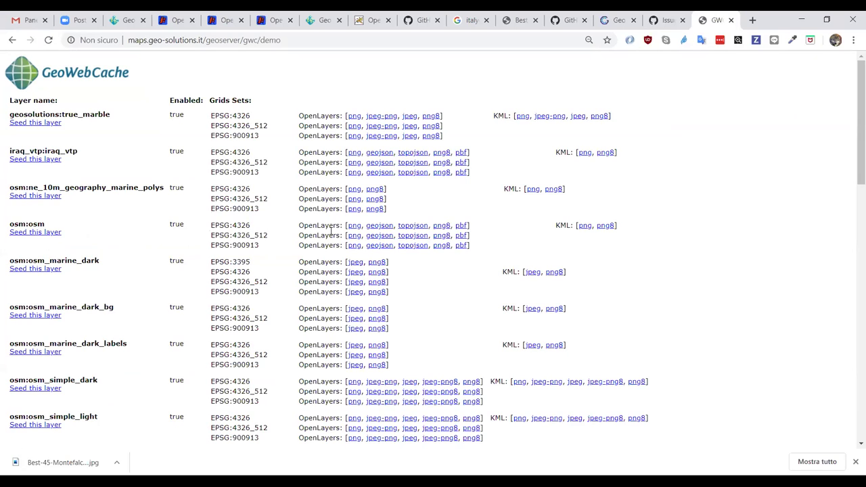
- Preview osm:osm as png8 and zoom in on northern Italy, the Adriatic and Corsica
left_click(447, 246)
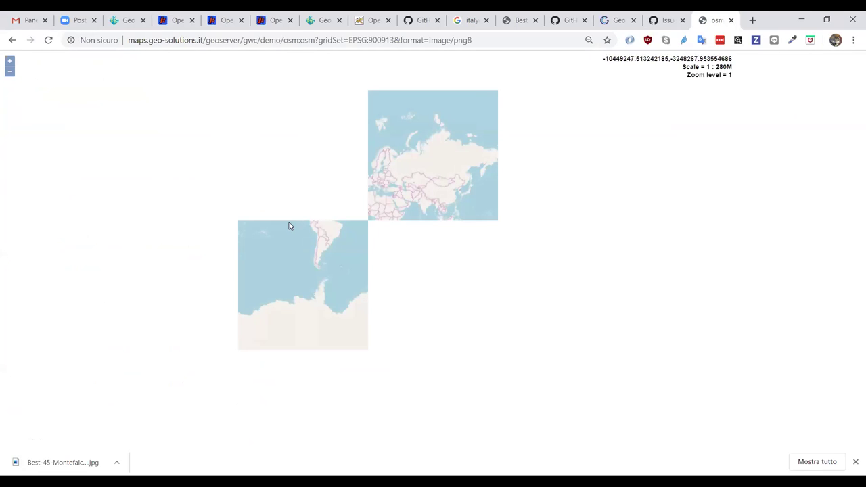
left_click_drag(366, 178, 382, 192)
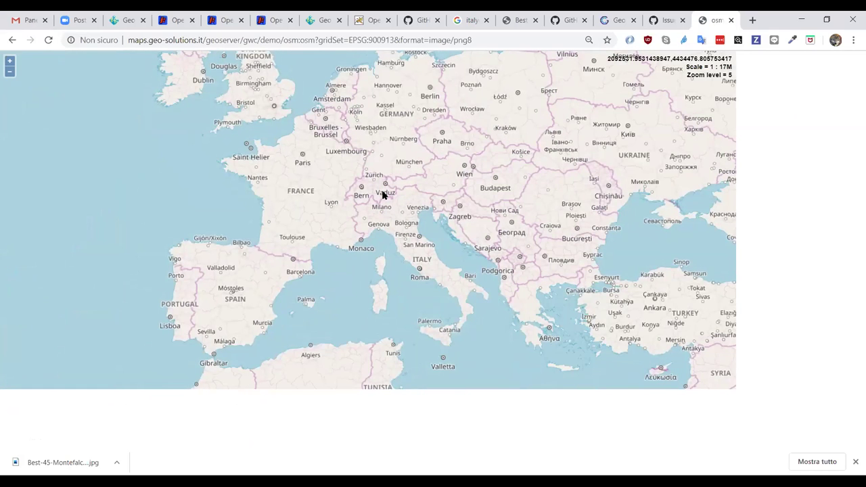
left_click(10, 61)
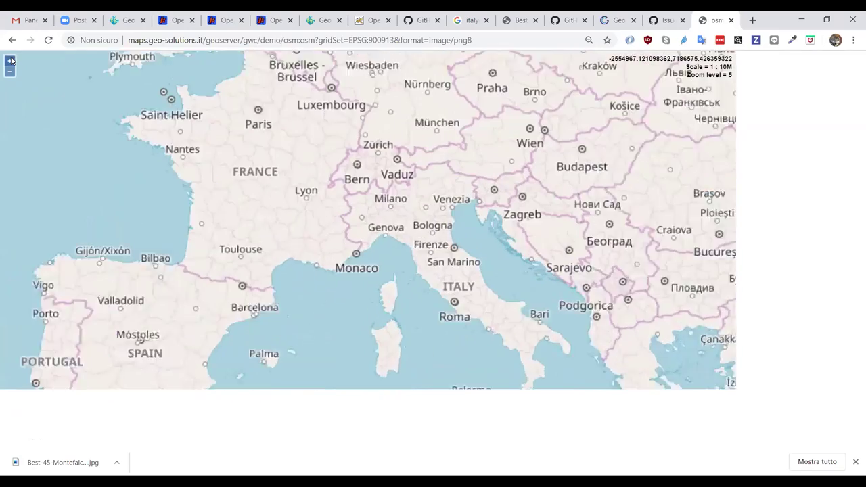
left_click(10, 61)
left_click(10, 61)
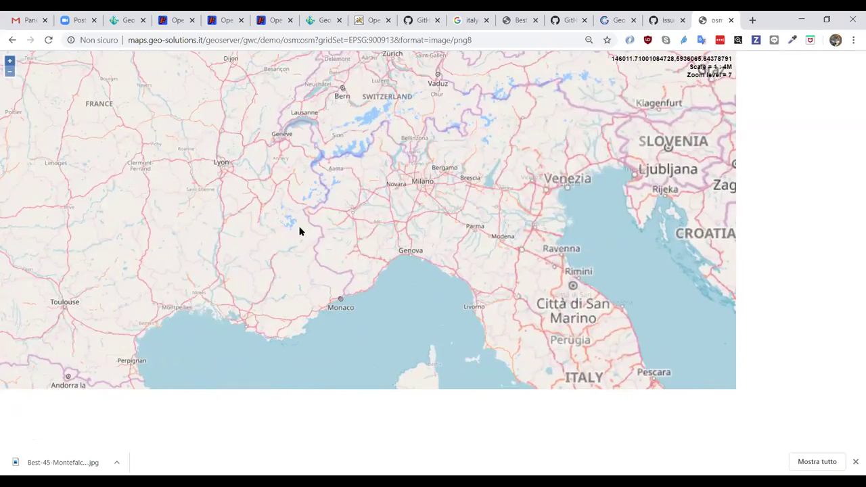
left_click_drag(458, 268, 384, 217)
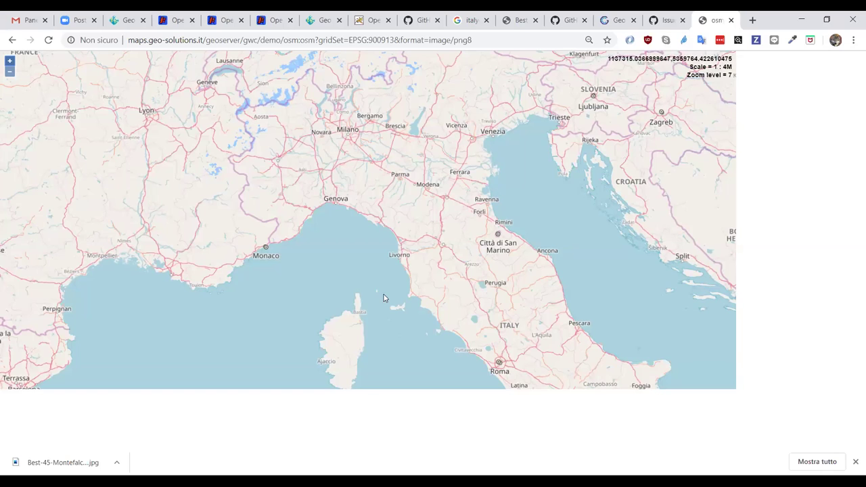
left_click(11, 459)
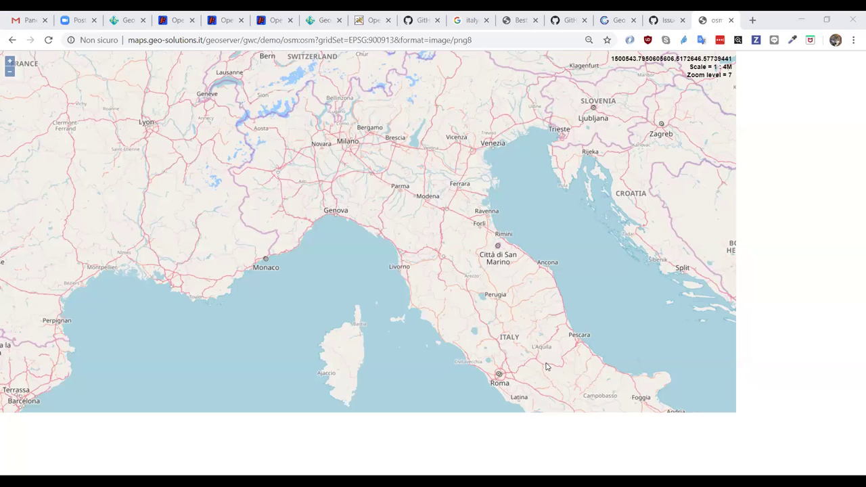
- Switch back to the local GeoServer and open Layer Preview, listing its 31 layers
left_click(124, 18)
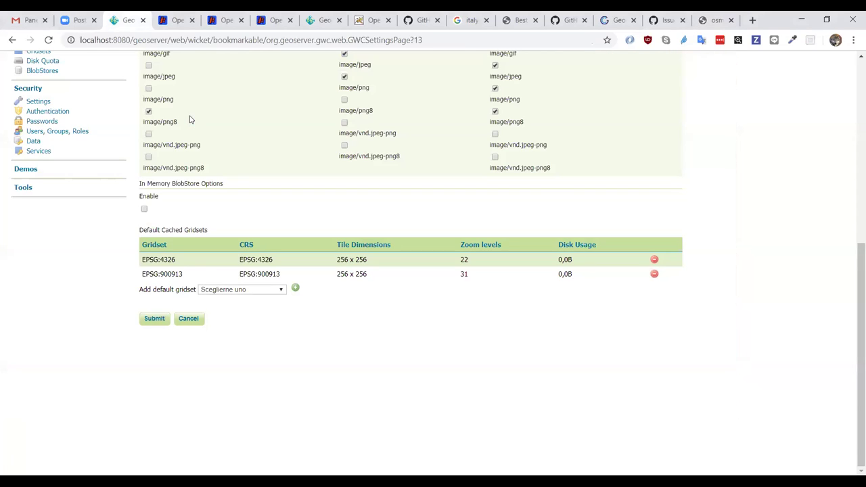
scroll(183, 292, "up", 4)
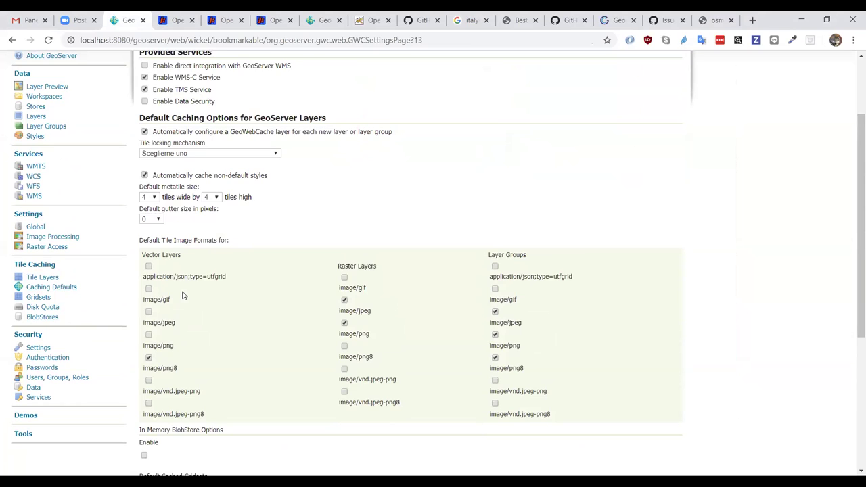
scroll(183, 295, "up", 2)
left_click(44, 190)
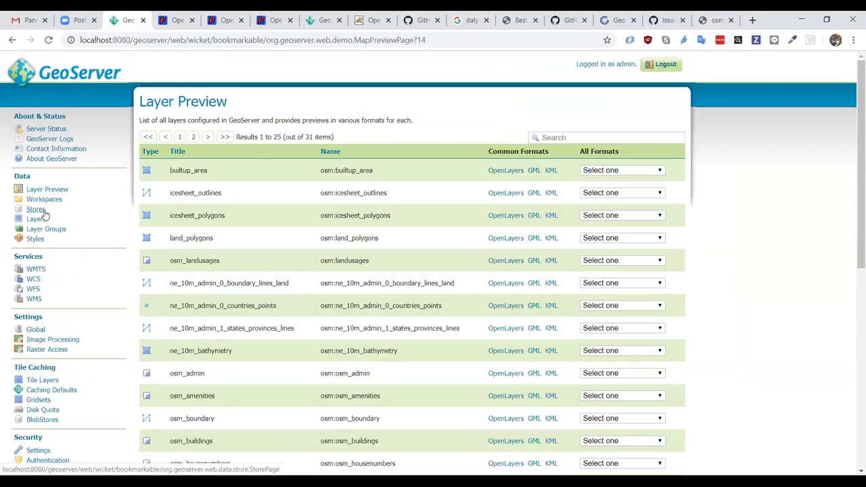
- Show the four osm data stores and briefly highlight the osm_lowres GeoPackage store name
left_click(43, 212)
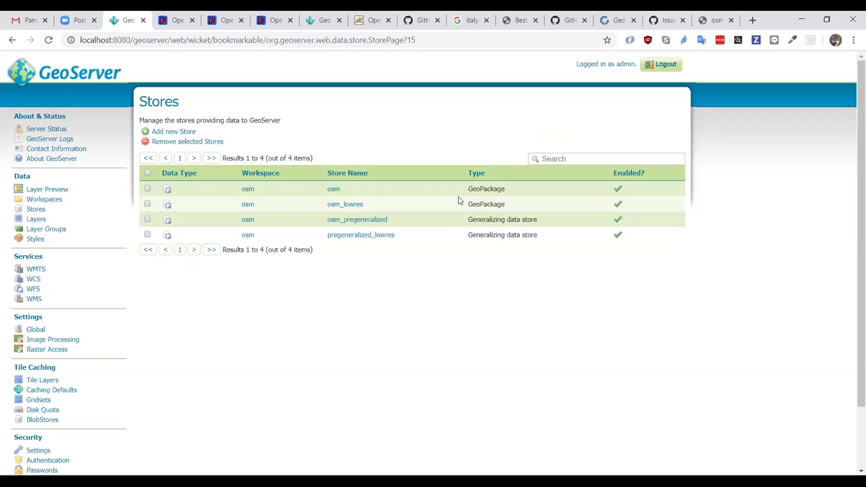
left_click_drag(364, 207, 326, 207)
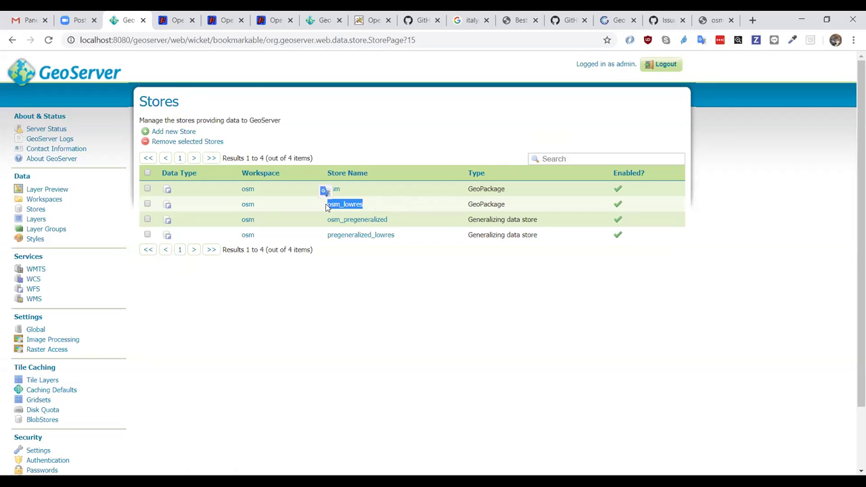
left_click(396, 206)
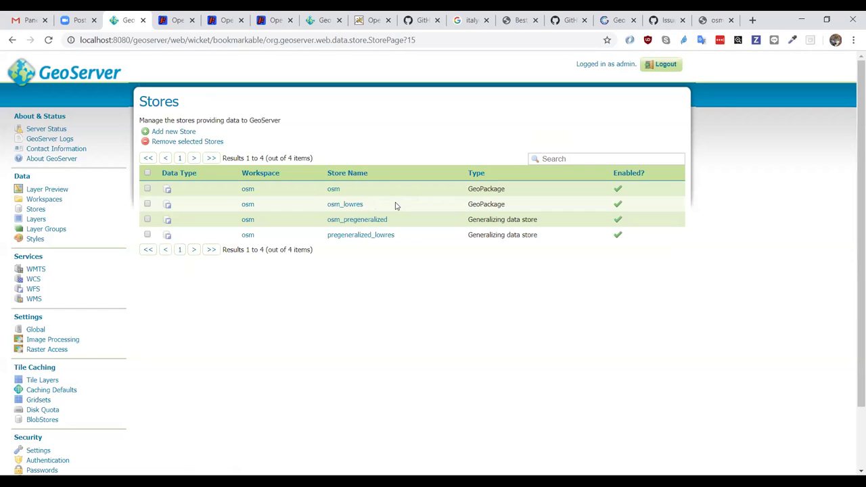
- List the 23 layers sorted by Store descending, pregeneralized_lowres first and osm last
left_click(35, 218)
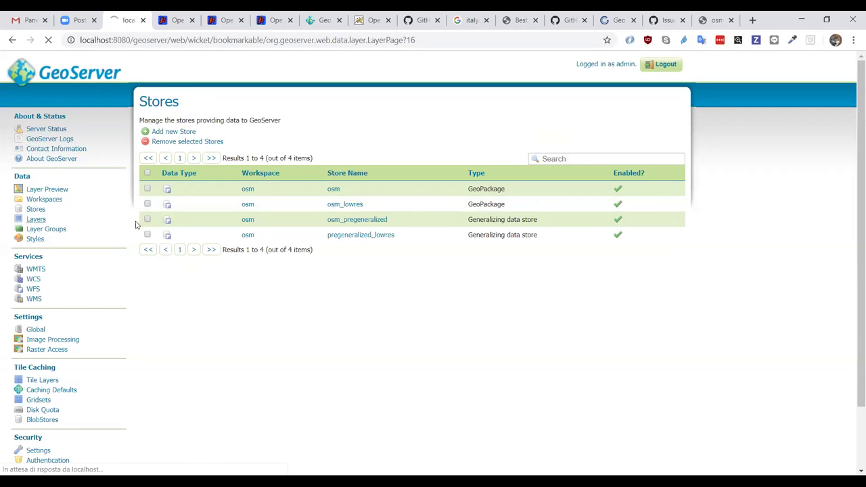
scroll(504, 267, "down", 2)
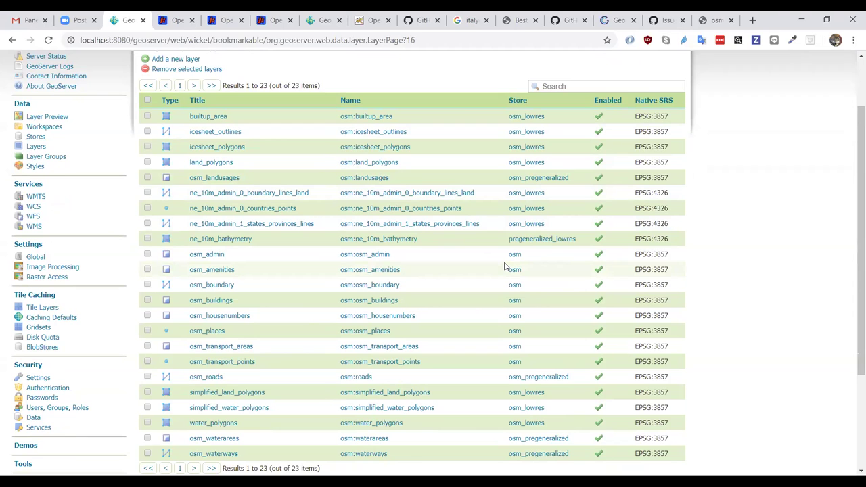
left_click(518, 100)
left_click(520, 102)
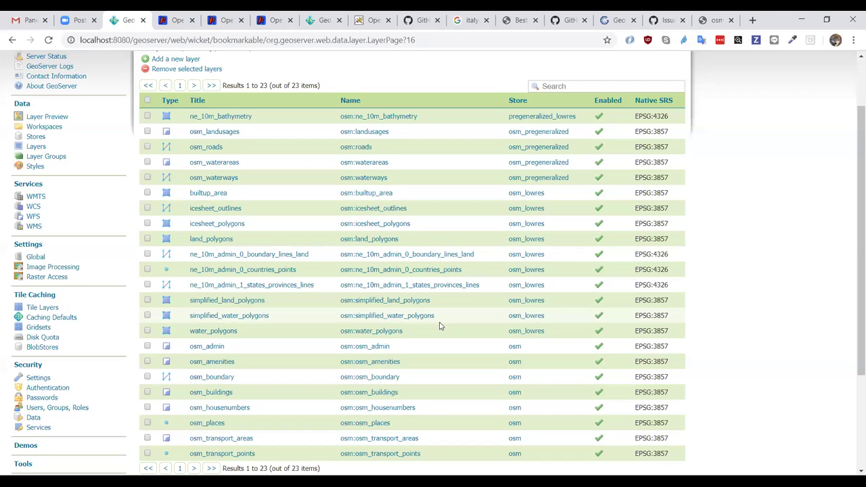
left_click(176, 20)
- Zoom the osm:osm preview out to 1:70M and pan to frame North America, Europe and Africa
left_click(16, 103)
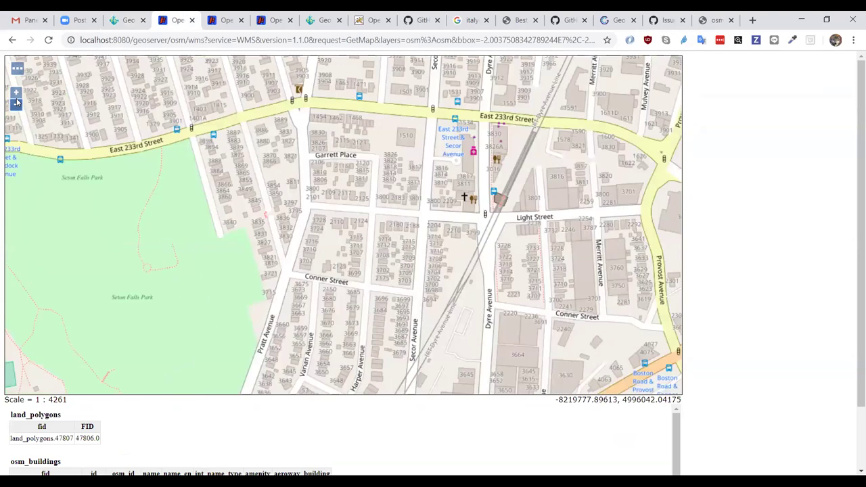
left_click(15, 103)
double_click(16, 103)
double_click(15, 104)
double_click(15, 103)
double_click(15, 103)
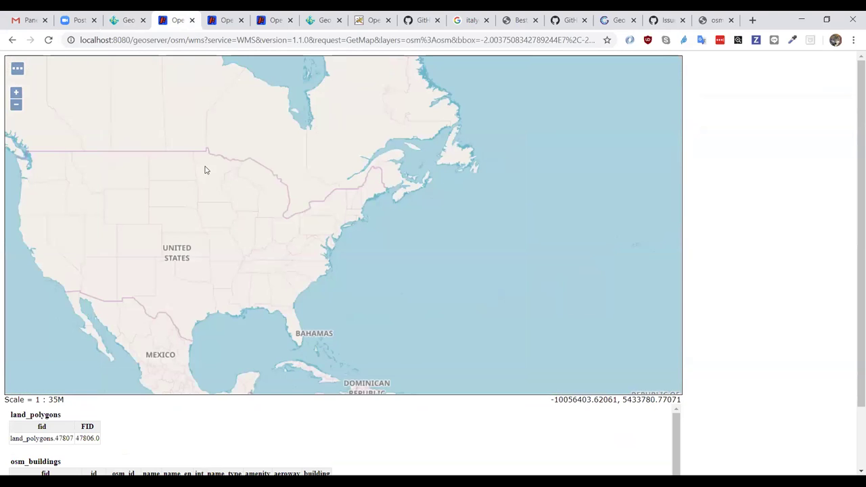
left_click_drag(237, 201, 175, 143)
left_click(15, 103)
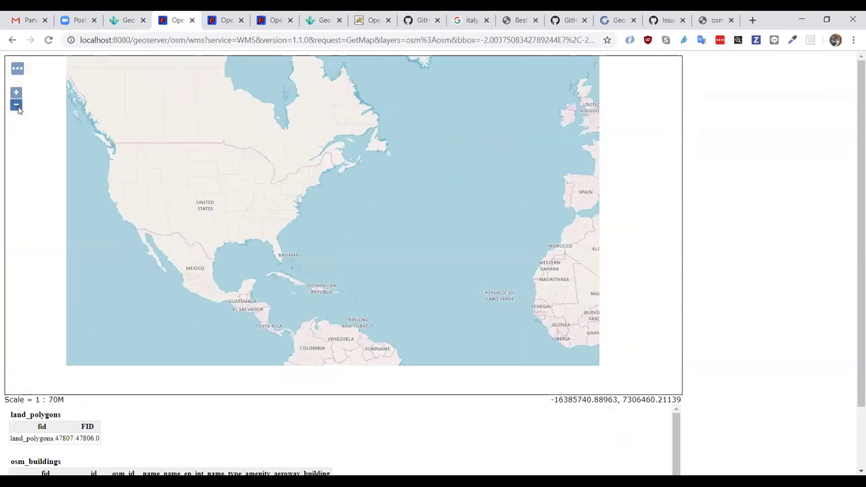
left_click_drag(278, 211, 193, 202)
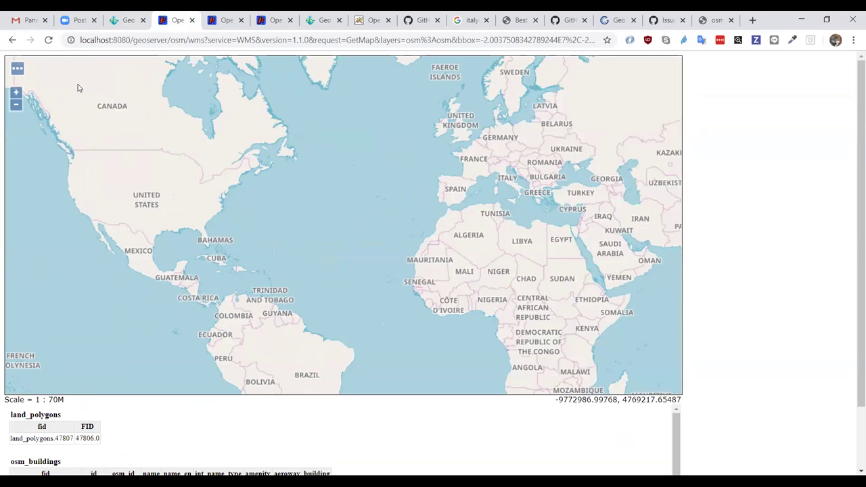
- Return to the Stores page listing the two GeoPackage and two Generalizing osm stores
left_click(125, 19)
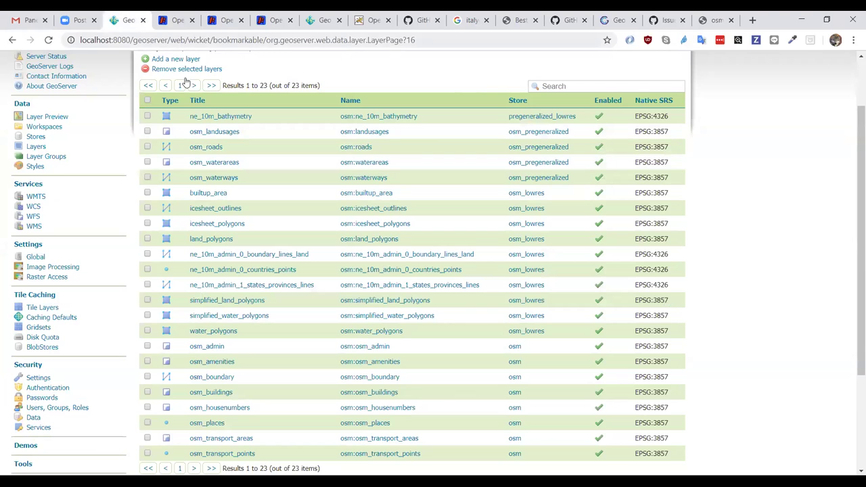
scroll(570, 377, "down", 1)
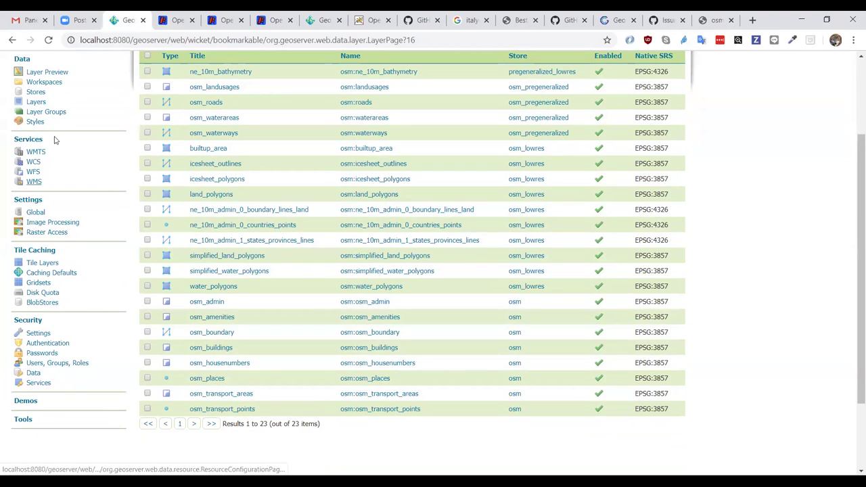
left_click(37, 93)
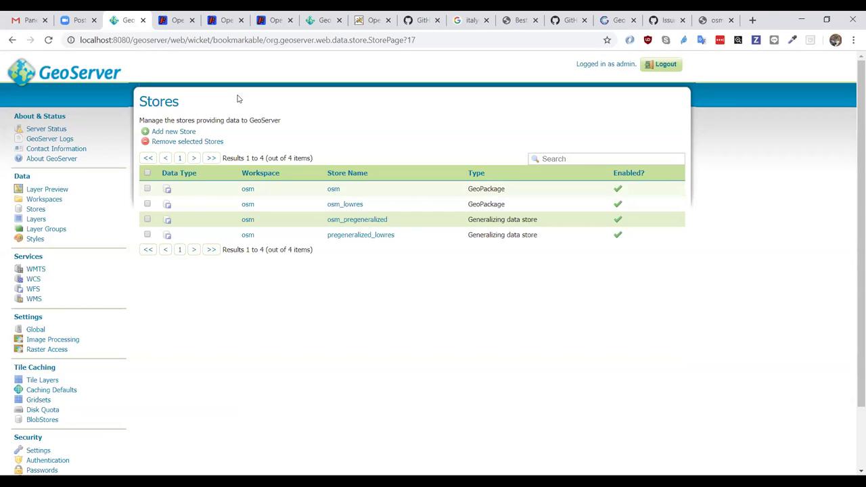
- Zoom the osm preview in toward 1:2M and pan onto the New York and New England coast
left_click(168, 27)
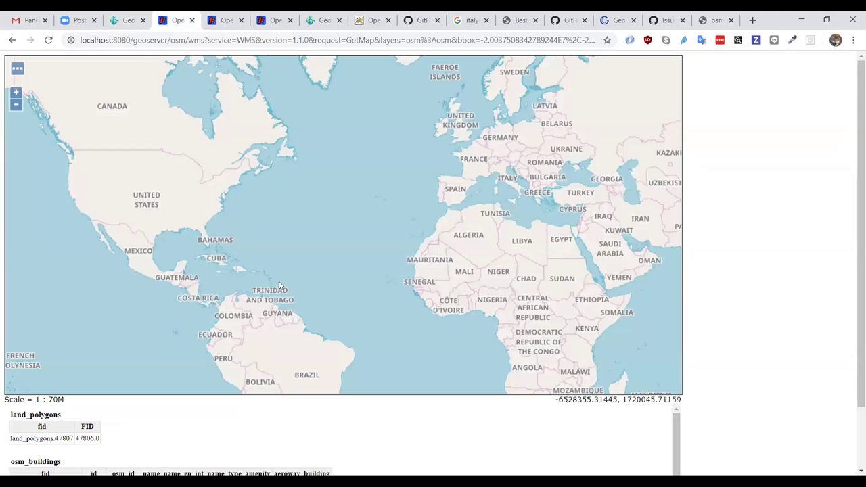
triple_click(16, 92)
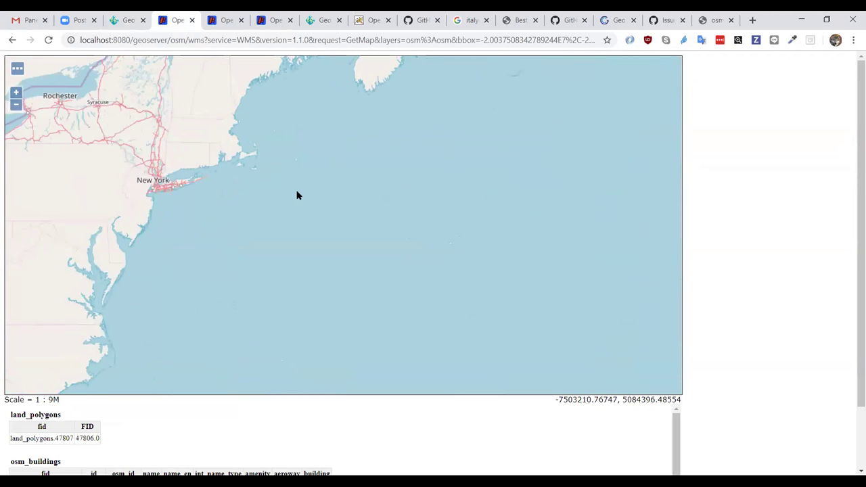
left_click_drag(145, 133, 296, 232)
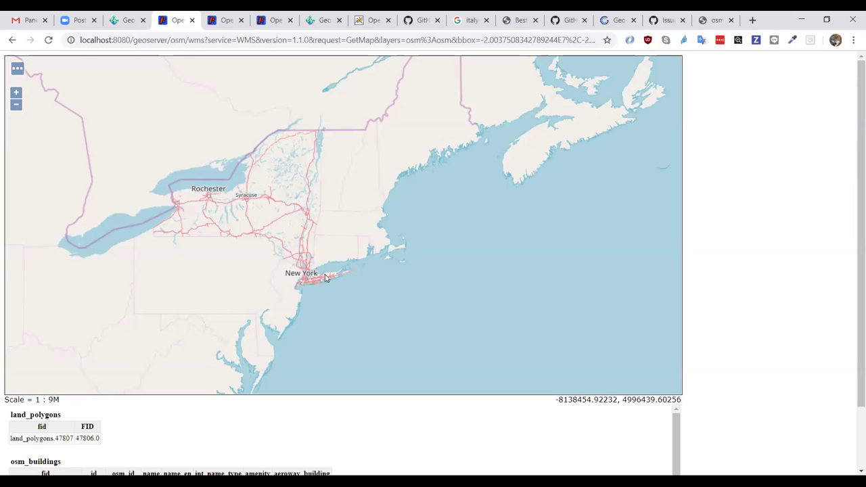
left_click(16, 93)
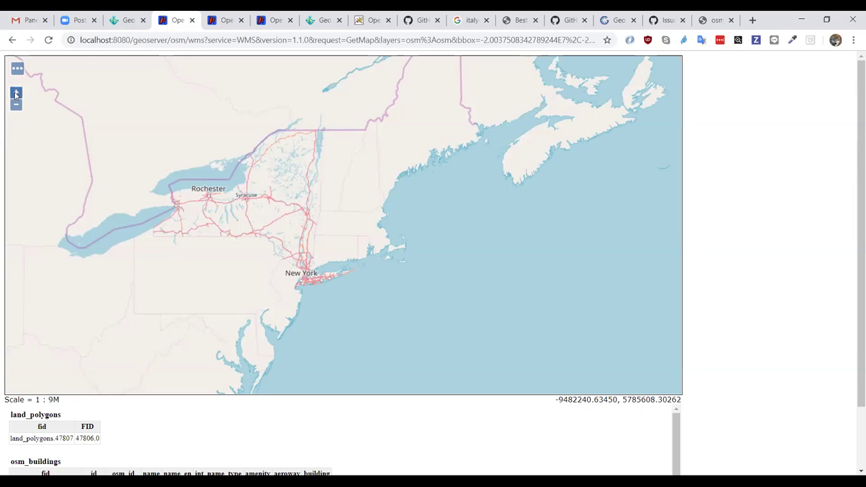
left_click(16, 93)
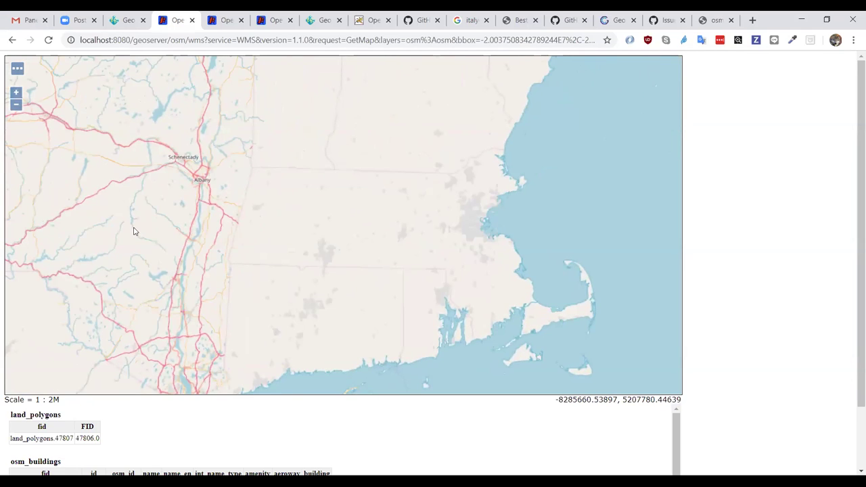
left_click(206, 199)
left_click_drag(206, 199, 228, 168)
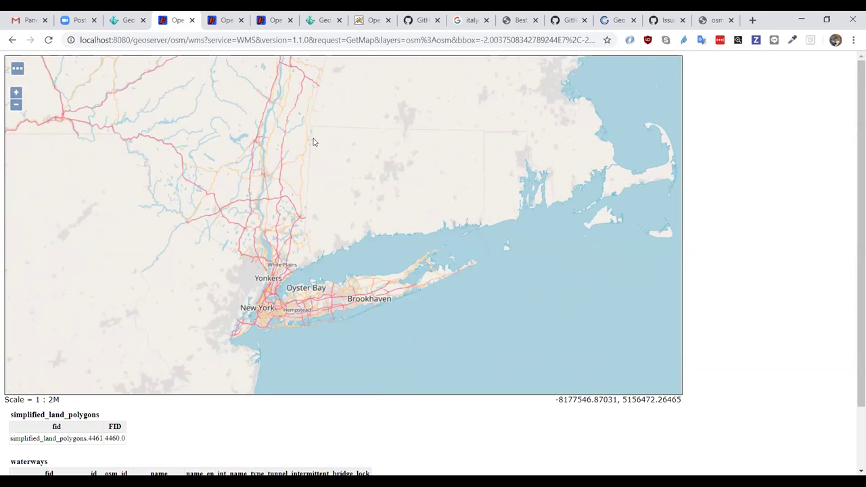
- Zoom past 1:1M, centre the map on Yonkers and Oyster Bay, then return to the Stores page
left_click(15, 92)
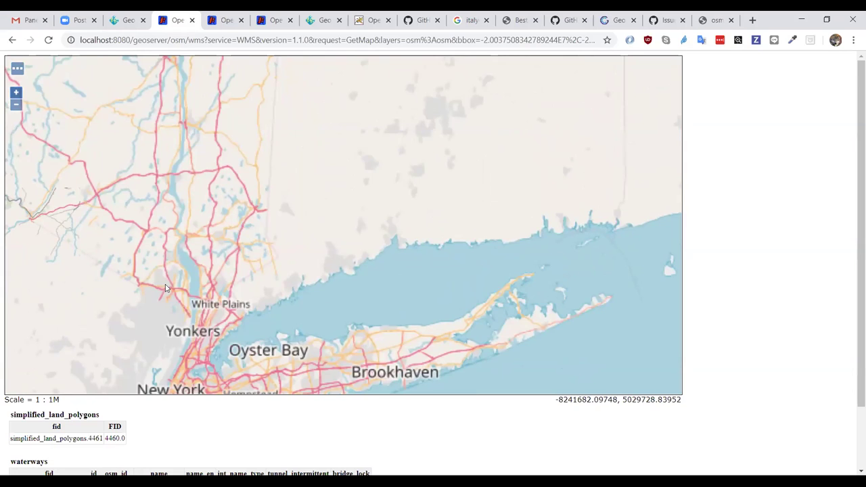
left_click_drag(165, 288, 245, 163)
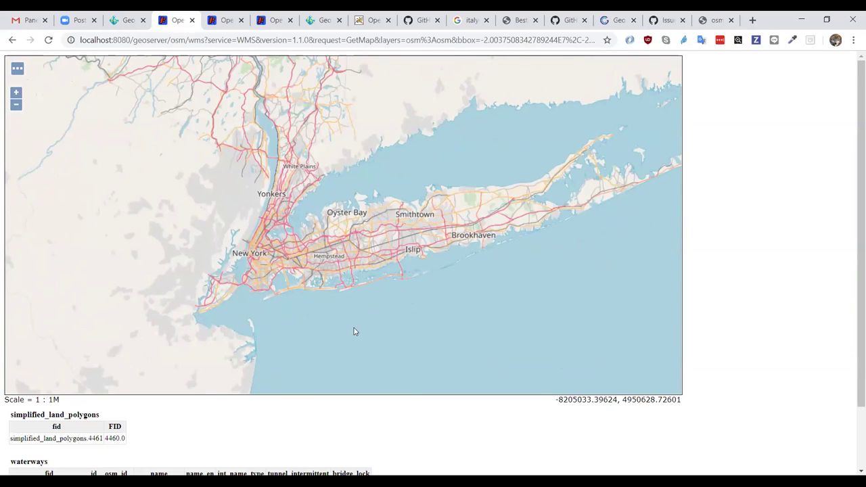
left_click_drag(323, 302, 359, 339)
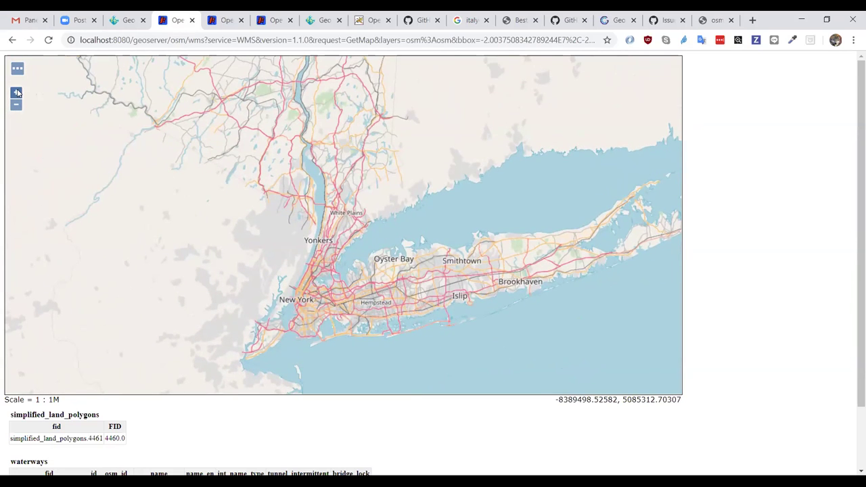
left_click(15, 92)
left_click_drag(358, 290, 367, 236)
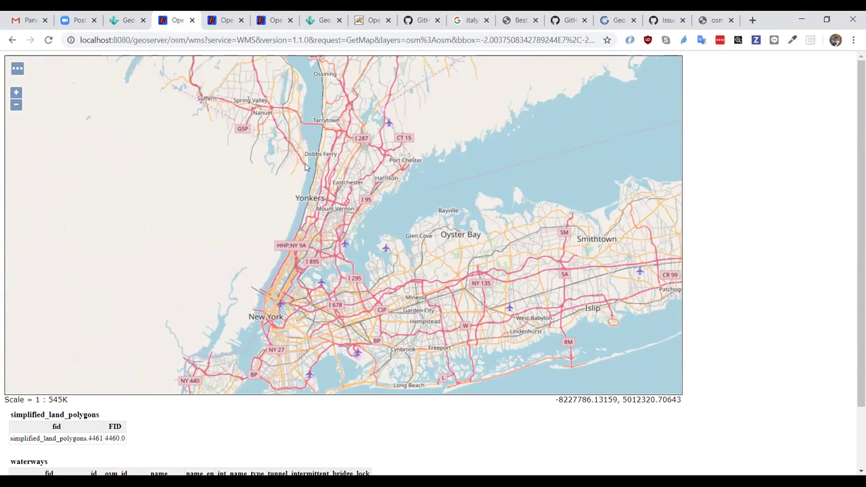
left_click(127, 20)
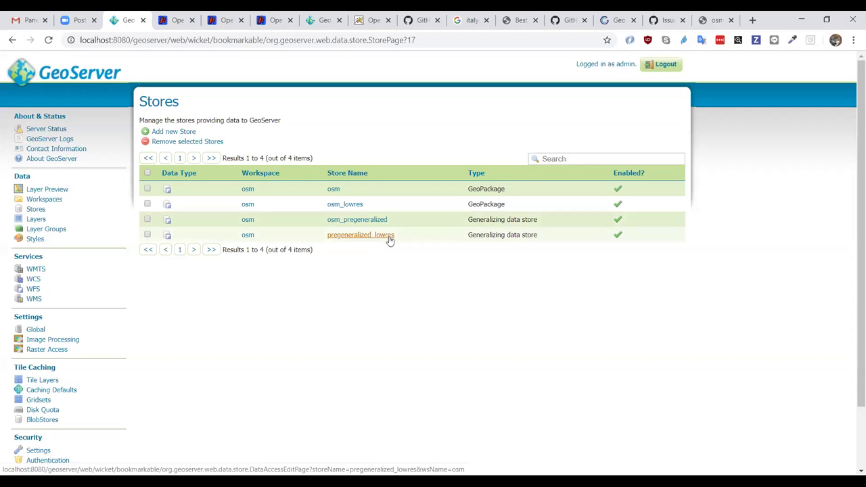
- Page Layer Preview to layers 26–31, osm:simple_dark through osm:simple_light_labels
left_click(176, 21)
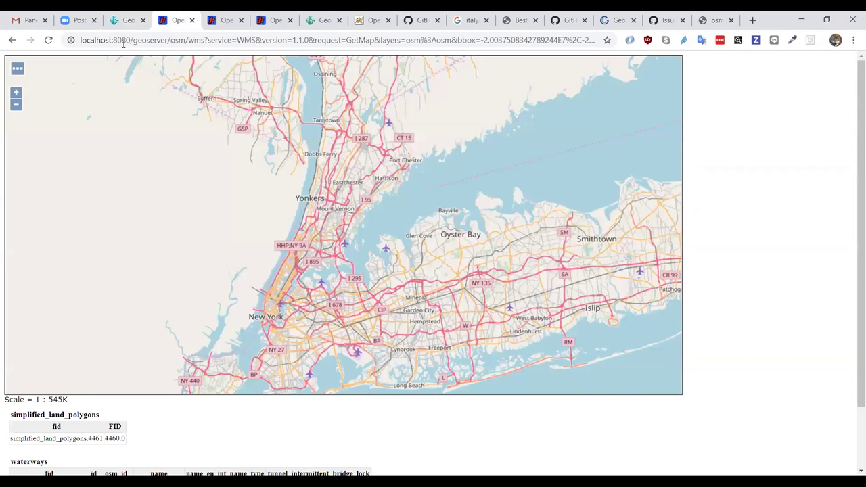
left_click(120, 21)
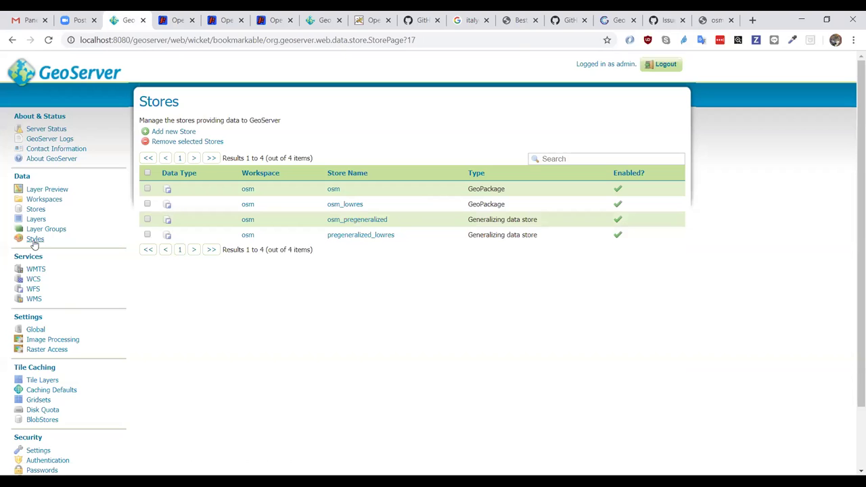
left_click(39, 189)
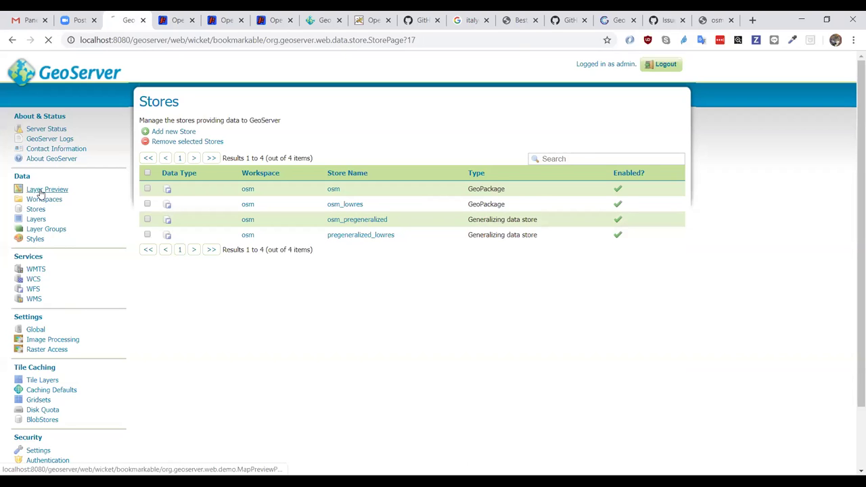
scroll(379, 279, "down", 5)
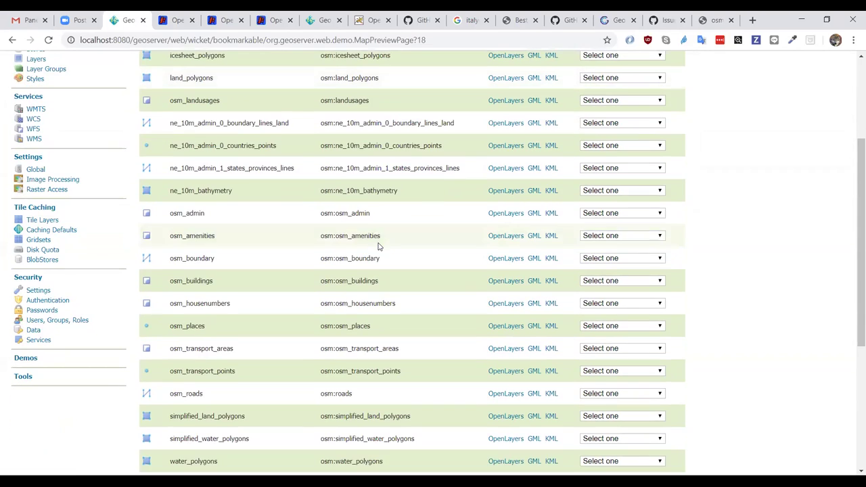
left_click(207, 433)
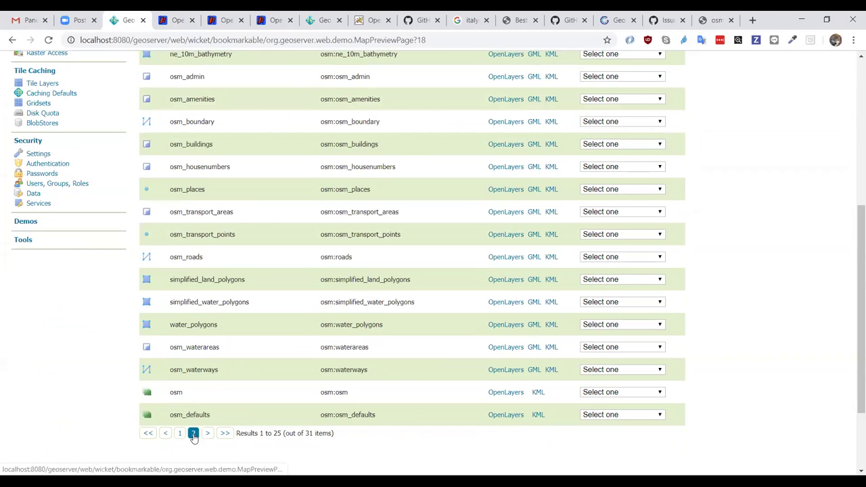
scroll(340, 326, "up", 1)
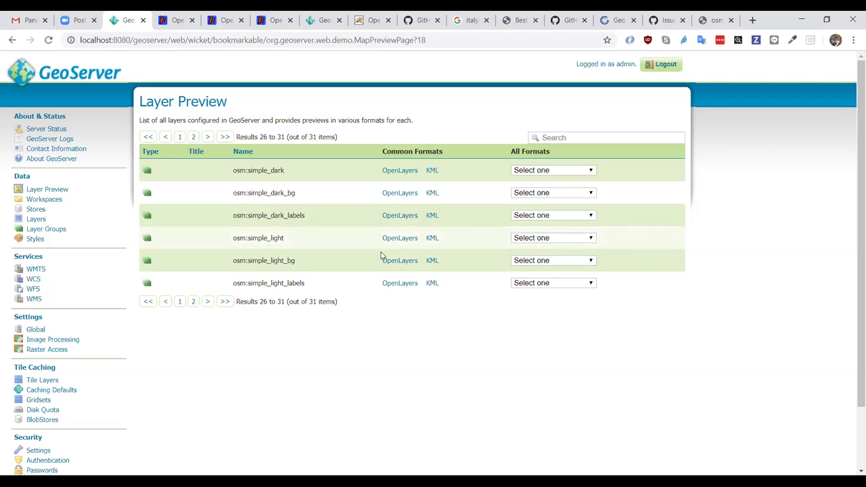
- Preview osm:simple_light in OpenLayers, zooming into the Atlantic ocean depth shading near Cabo Verde
left_click(399, 238)
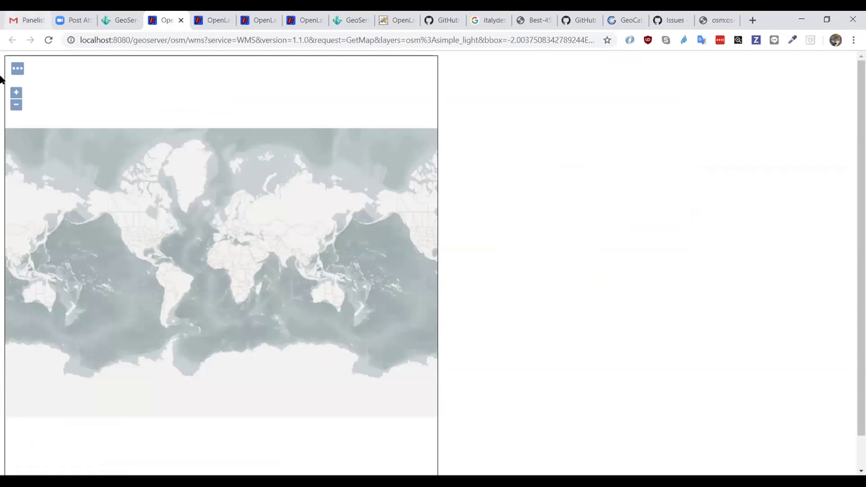
left_click(16, 93)
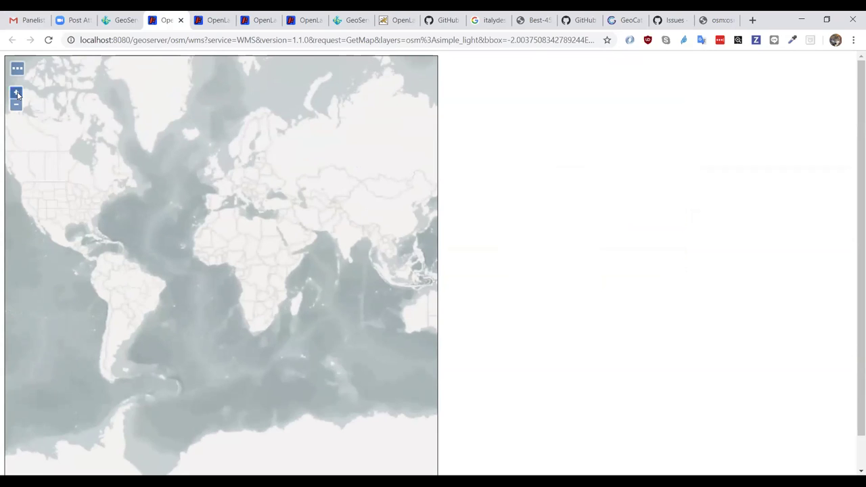
left_click(16, 93)
left_click_drag(188, 190, 224, 188)
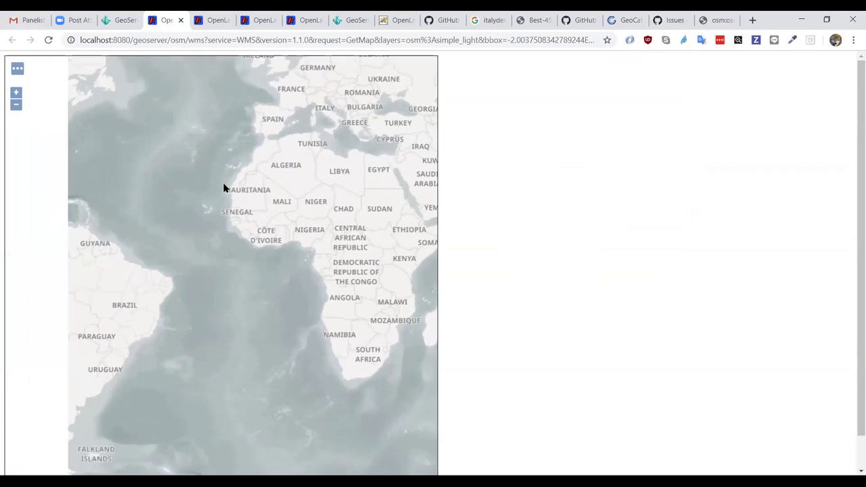
left_click(16, 93)
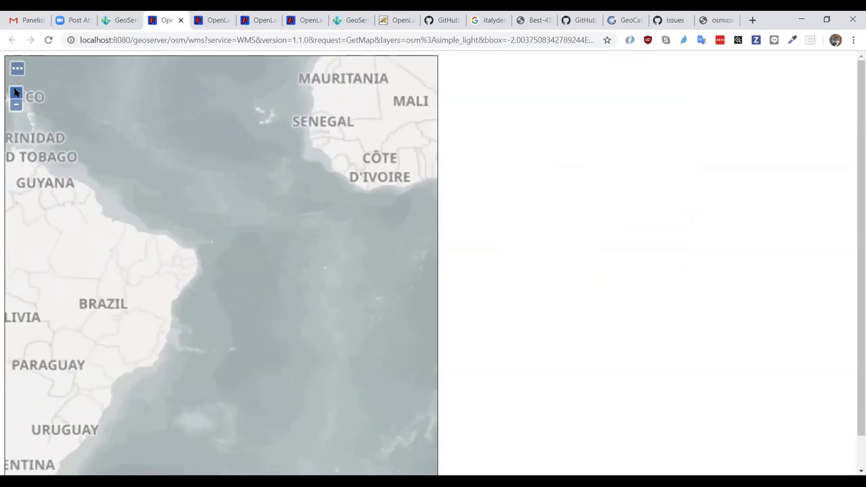
left_click_drag(236, 203, 302, 335)
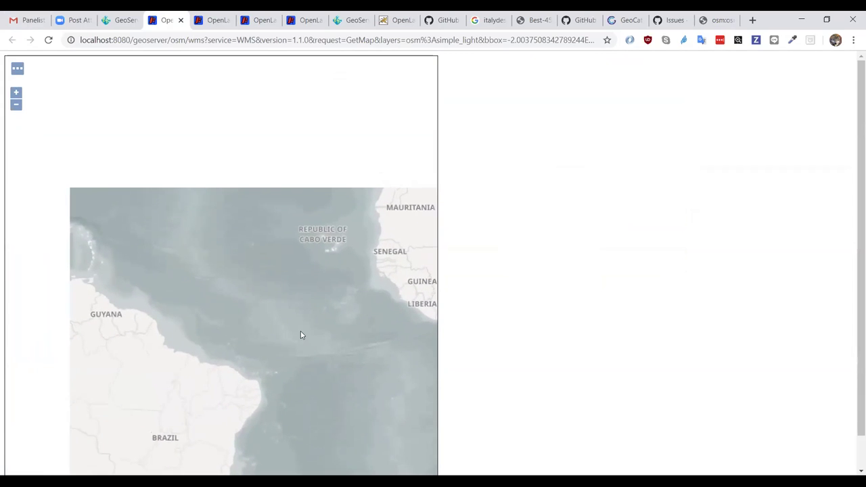
left_click(16, 93)
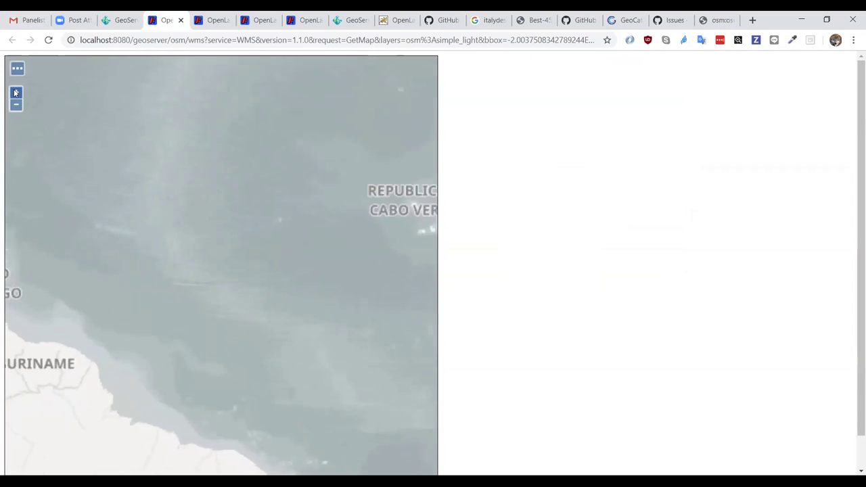
left_click_drag(131, 192, 195, 235)
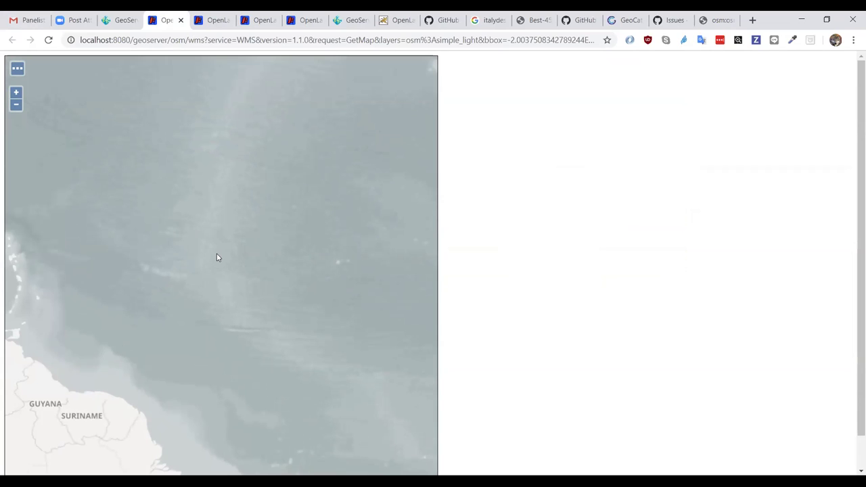
left_click(16, 92)
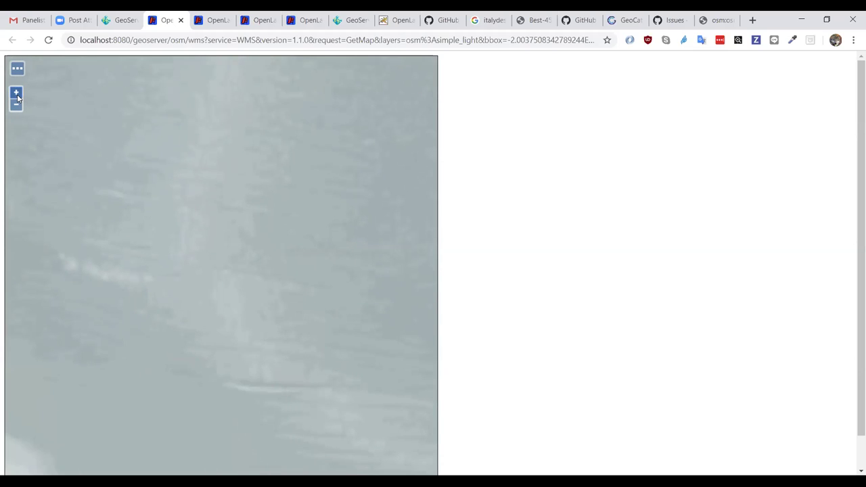
left_click(17, 104)
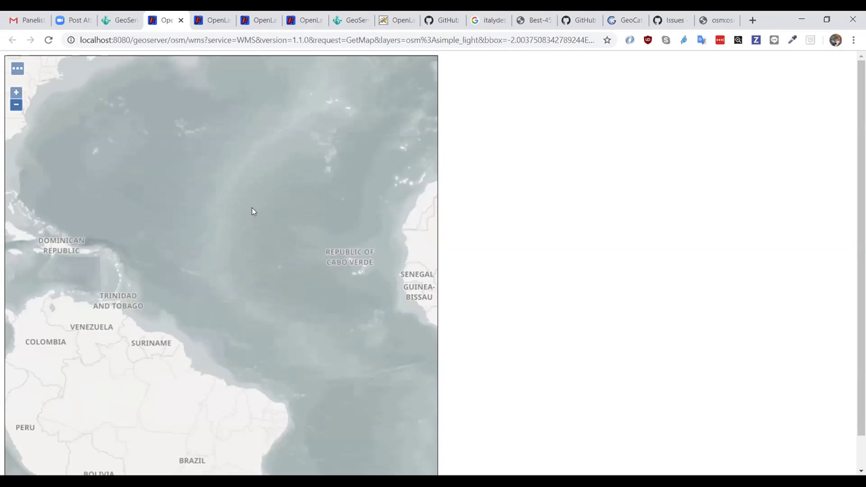
- Filter the Styles list by 'bath' and open the bathymetry_light CSS style in the Style Editor
left_click(116, 26)
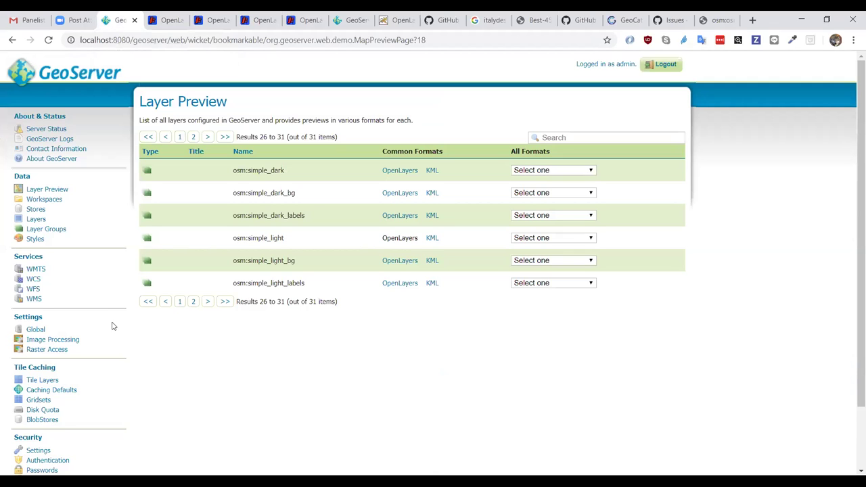
left_click(36, 238)
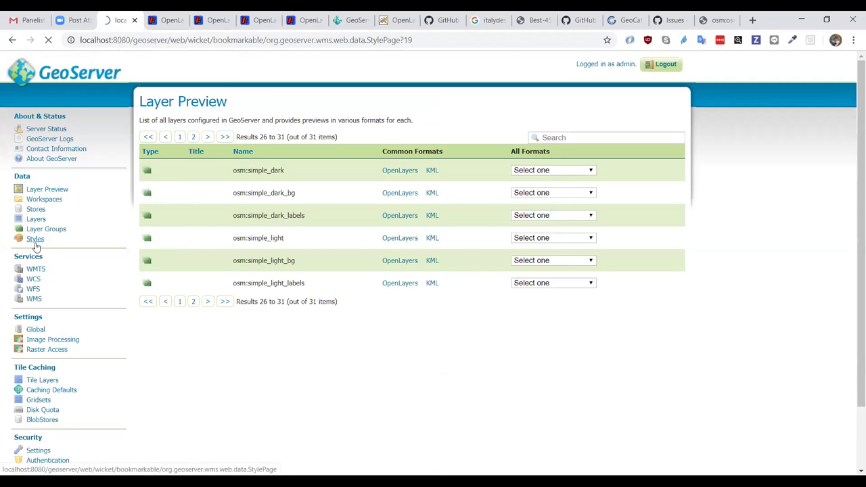
left_click(563, 159)
type("bath")
key("Return")
left_click(186, 204)
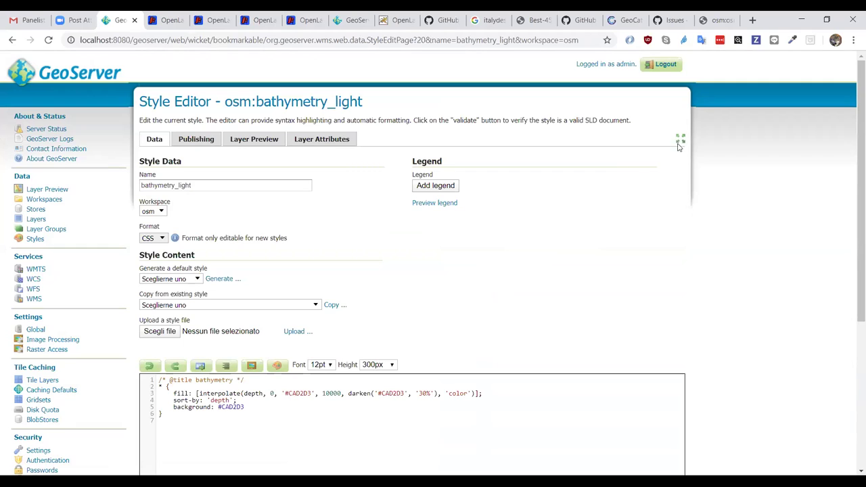
left_click(680, 142)
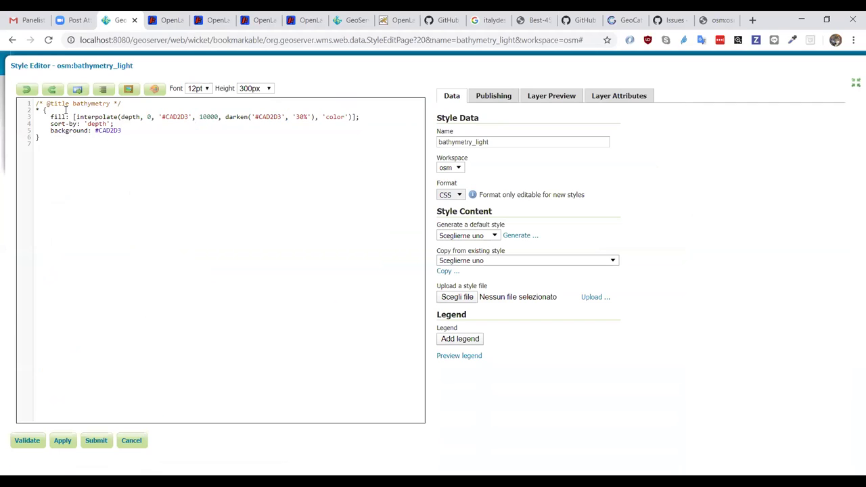
key("ctrl+shift+Right")
key("ctrl+shift+Right")
key("ctrl+shift+Right")
key("ctrl+shift+Right")
key("ctrl+shift+Right")
key("ctrl+shift+Right")
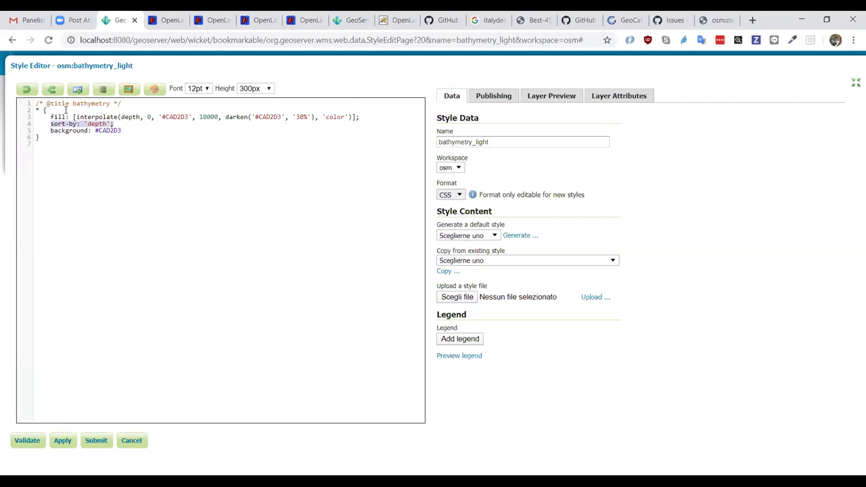
key("End")
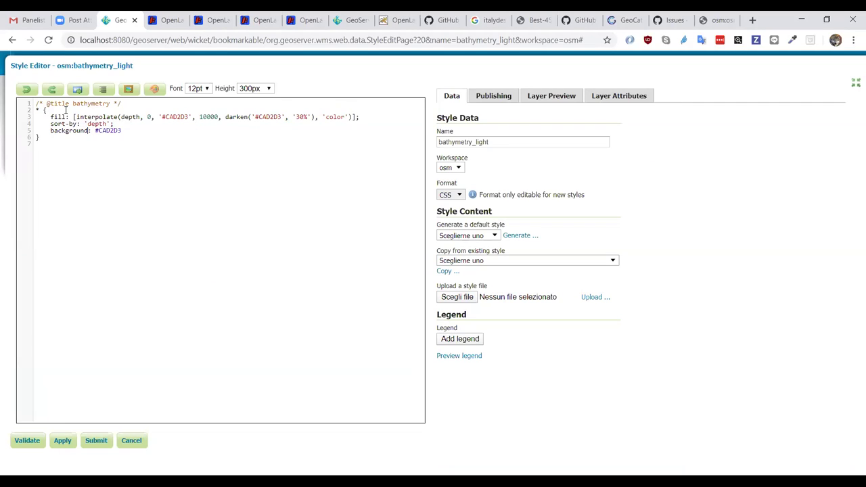
key("ctrl+shift+Right")
key("ctrl+shift+Right")
key("ctrl+shift+Right")
key("ctrl+shift+Right")
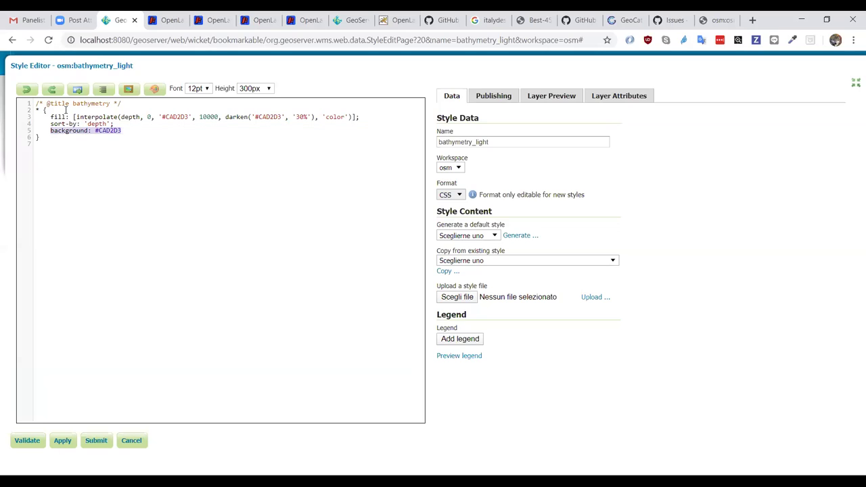
key("Left")
key("Up")
key("Right")
key("Right")
key("Right")
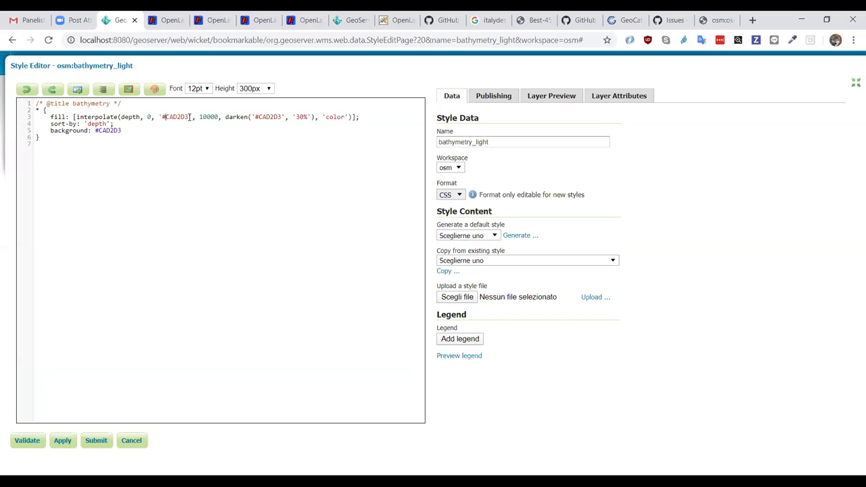
double_click(93, 117)
double_click(177, 117)
double_click(274, 117)
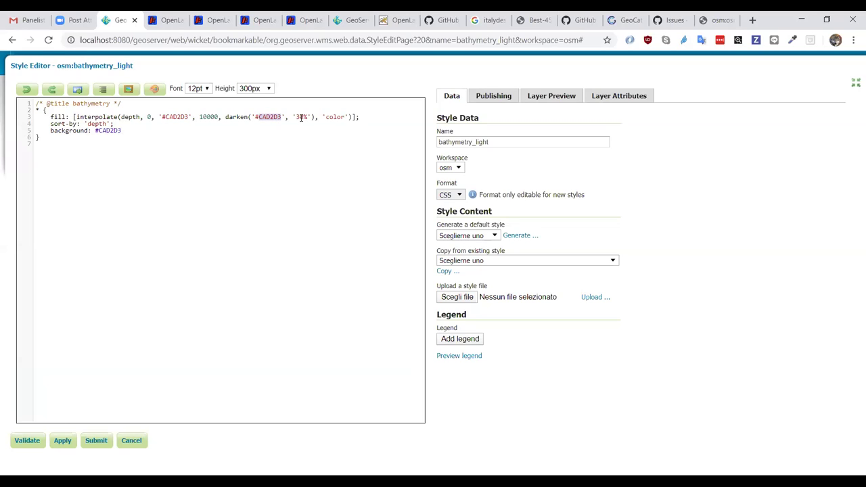
left_click(193, 113)
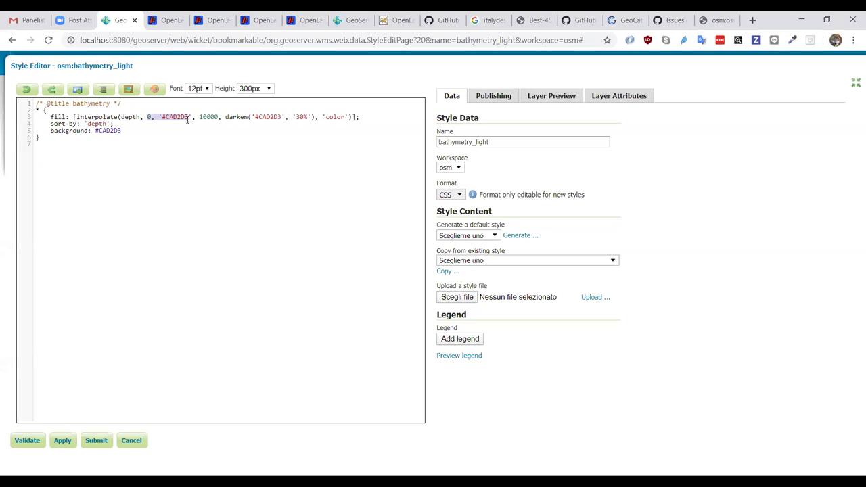
left_click_drag(193, 117, 315, 122)
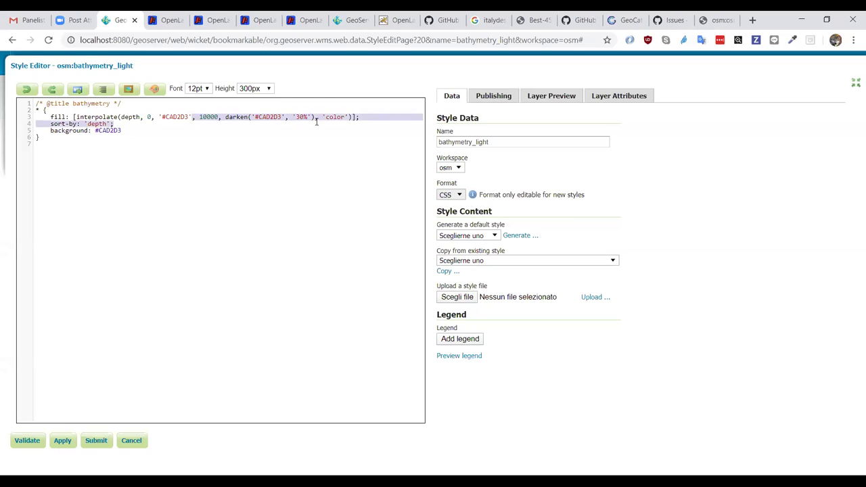
left_click(316, 122)
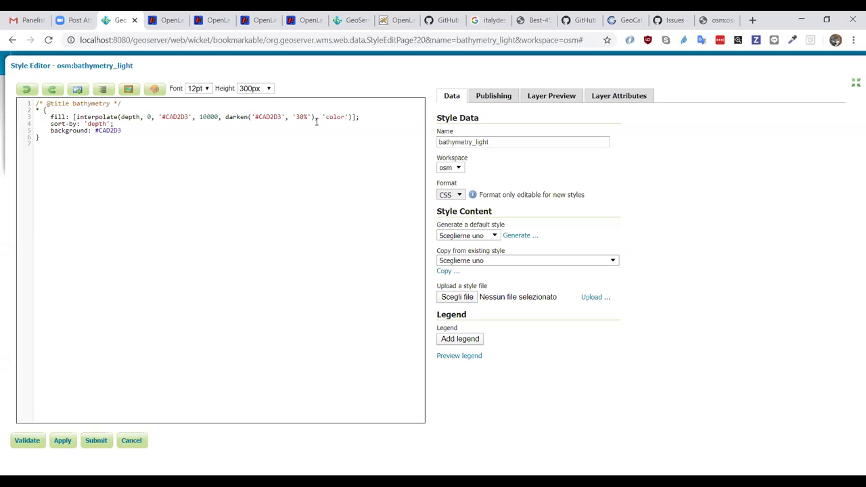
left_click(308, 20)
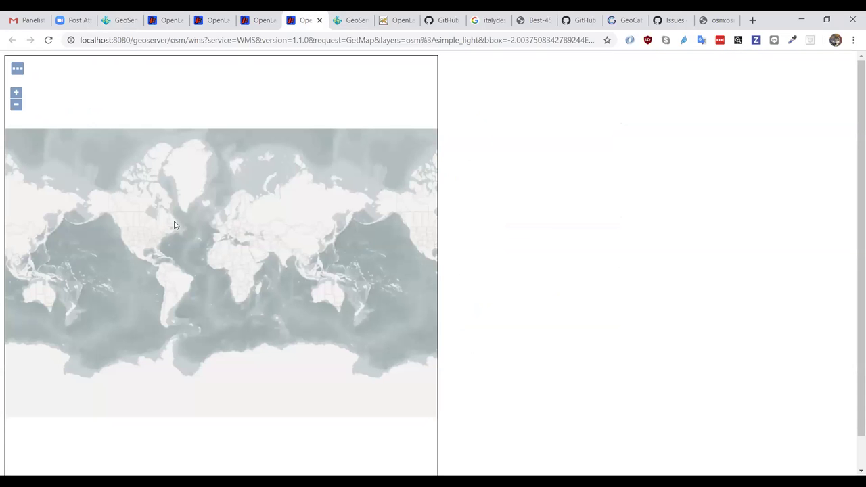
left_click(255, 20)
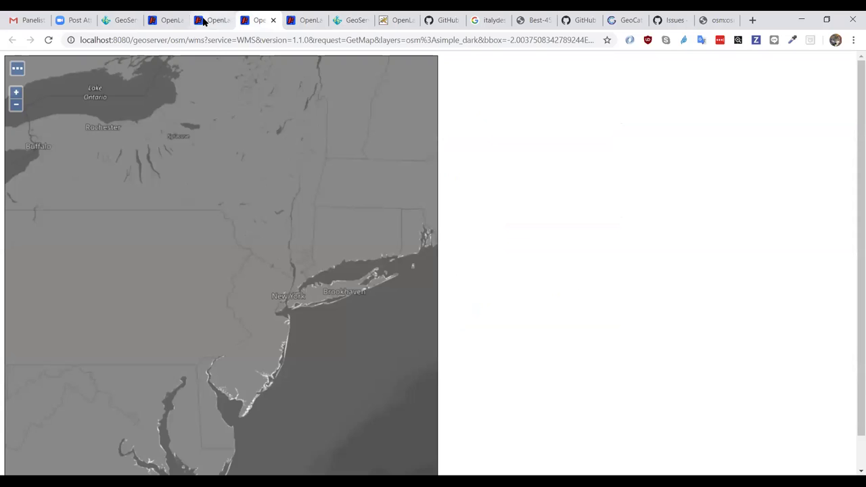
left_click(203, 20)
left_click(298, 20)
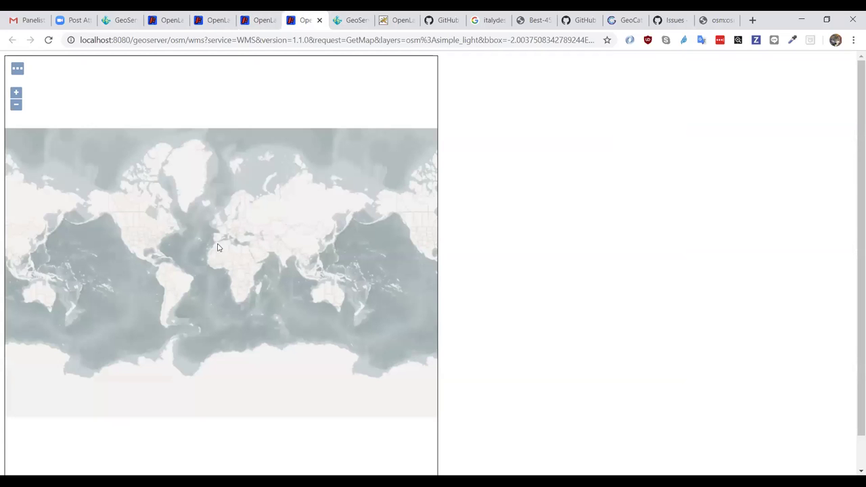
left_click_drag(177, 235, 199, 251)
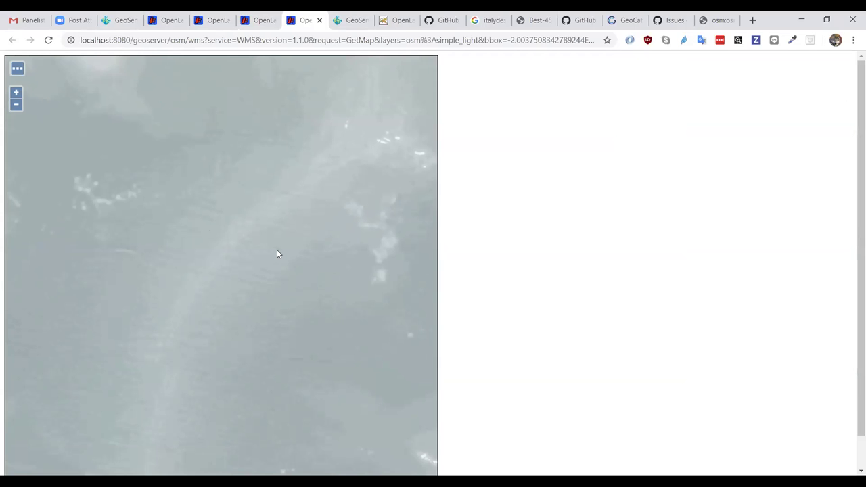
left_click(113, 21)
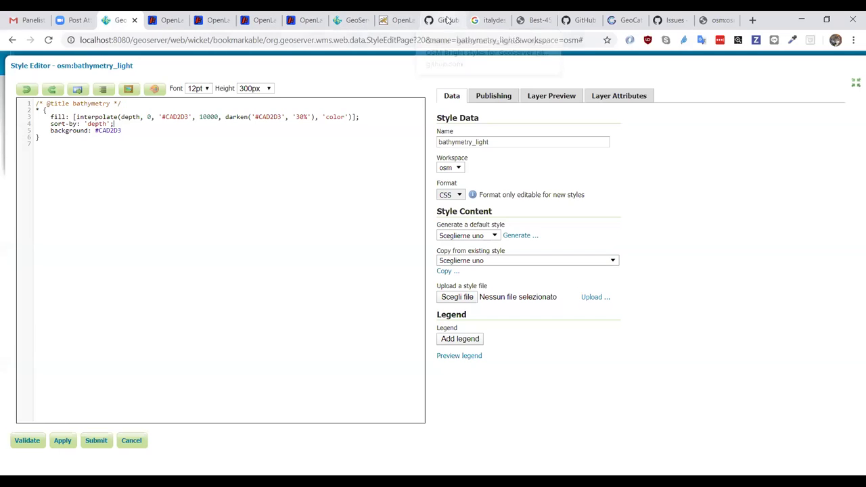
- Browse the osm-styles repository to the workspaces/osm/styles folder
left_click(447, 20)
scroll(346, 257, "down", 4)
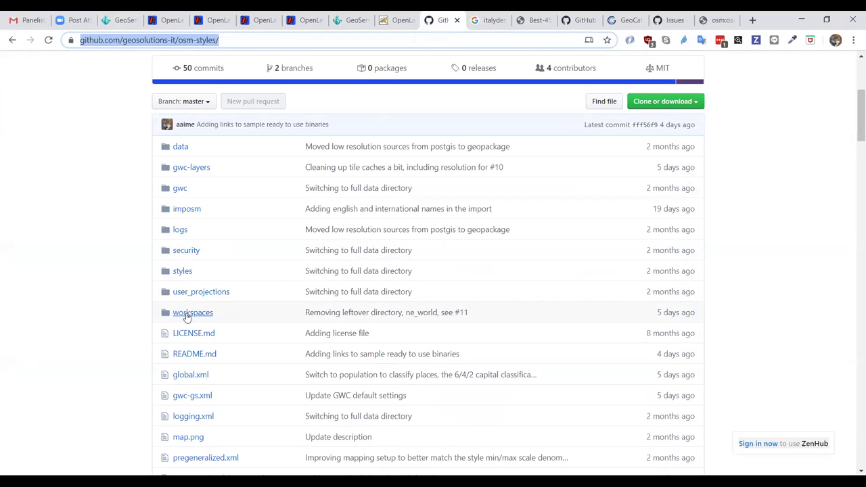
left_click(187, 314)
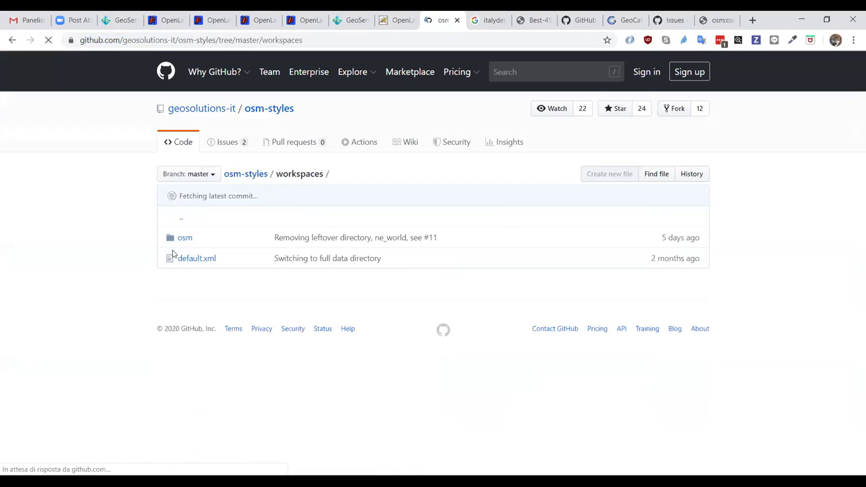
left_click(184, 238)
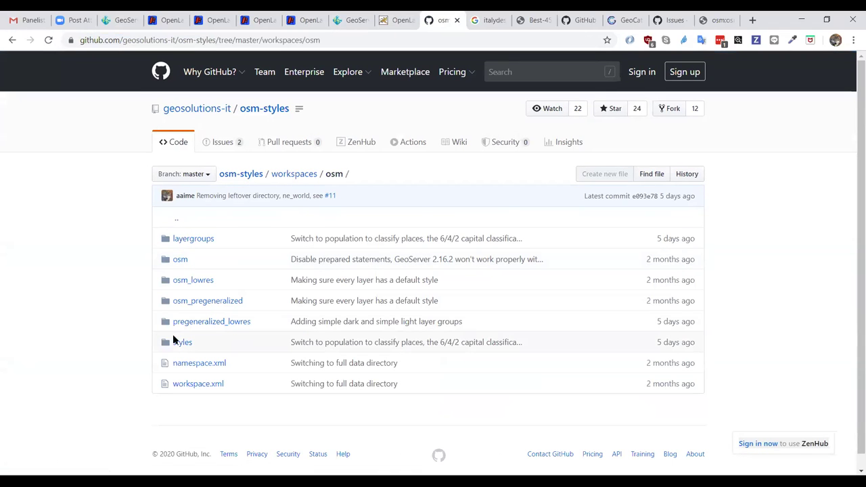
left_click(177, 341)
scroll(136, 342, "down", 2)
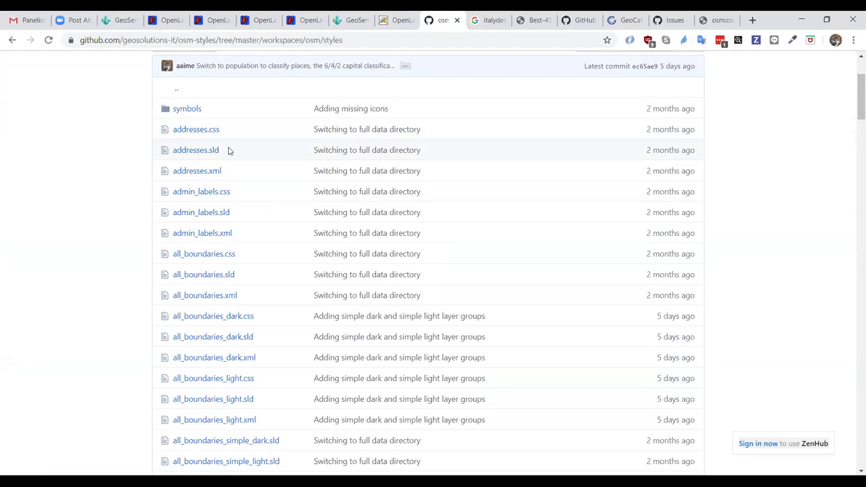
- Find 'bathy', read through bathymetry_light.sld, then return to the GeoServer style editor
key("t")
key("ctrl+f")
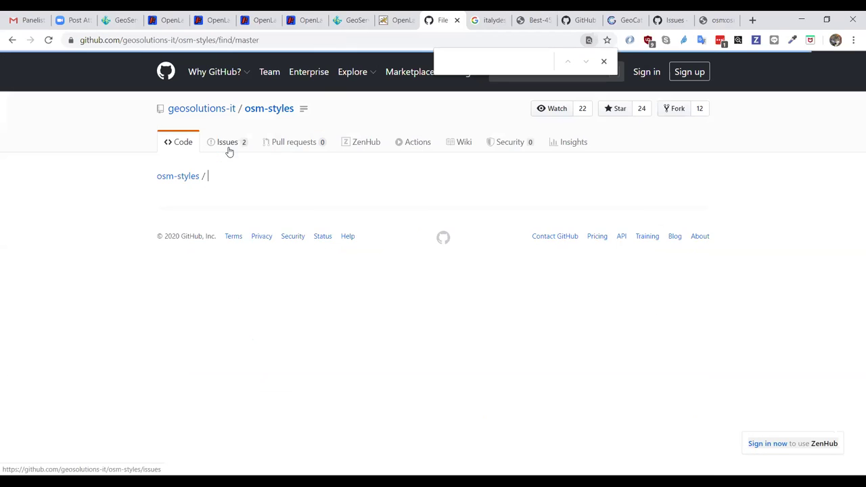
type("bathy")
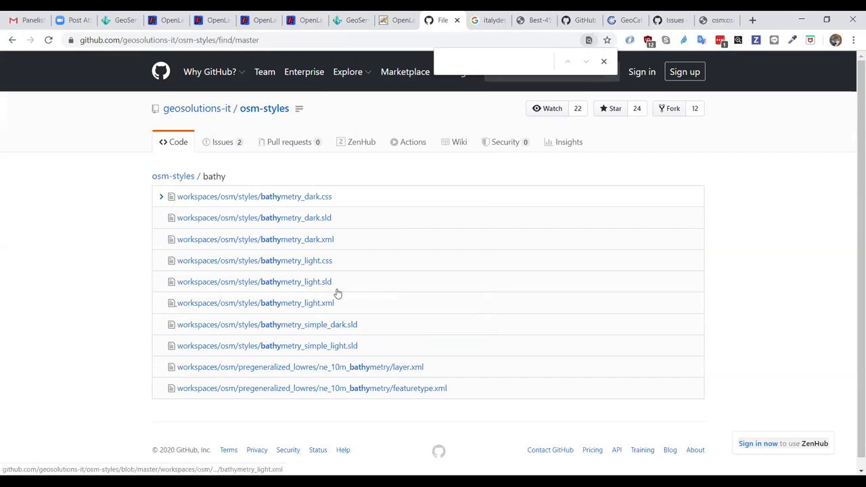
left_click(317, 281)
scroll(420, 272, "down", 2)
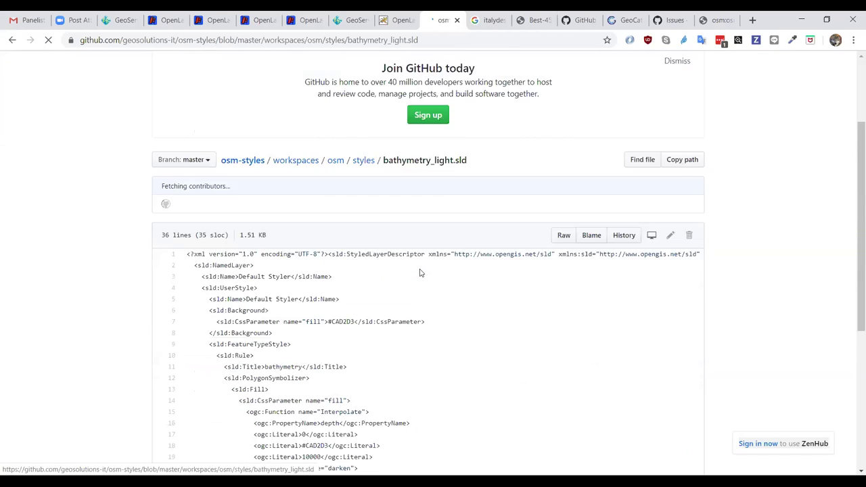
scroll(419, 272, "down", 3)
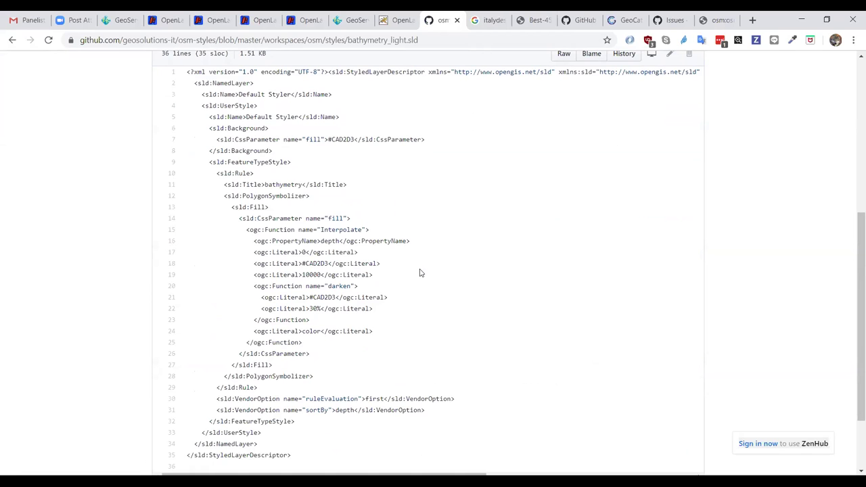
scroll(420, 272, "down", 2)
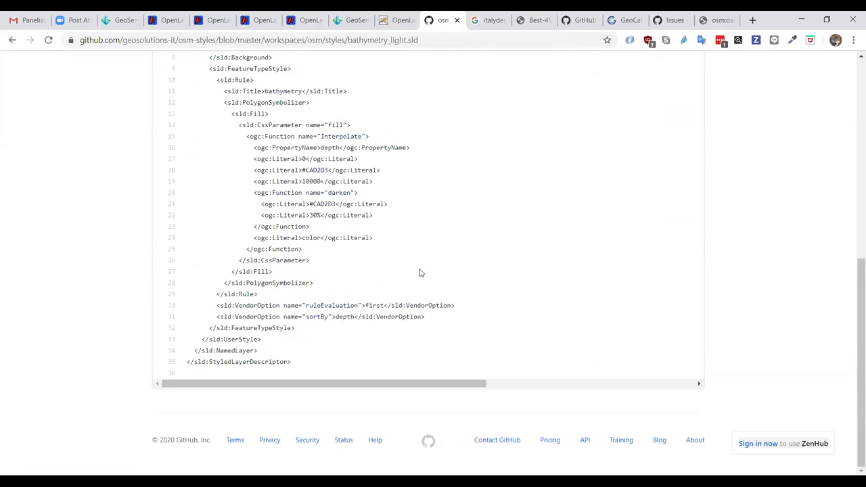
scroll(419, 273, "up", 6)
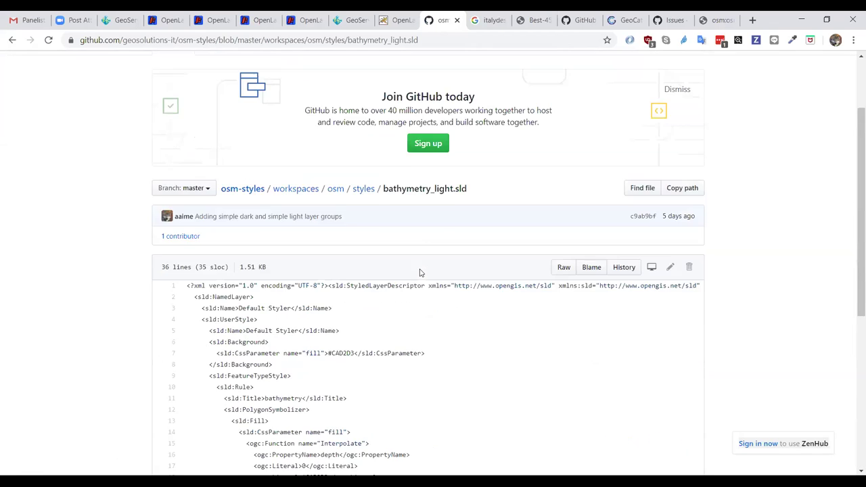
left_click(114, 23)
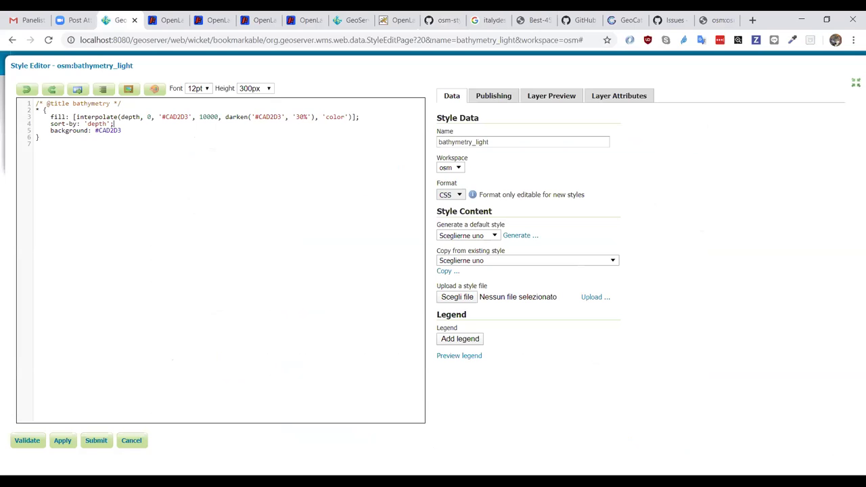
- Cancel out of the bathymetry_light style editor without saving and show the Stores list
left_click(135, 441)
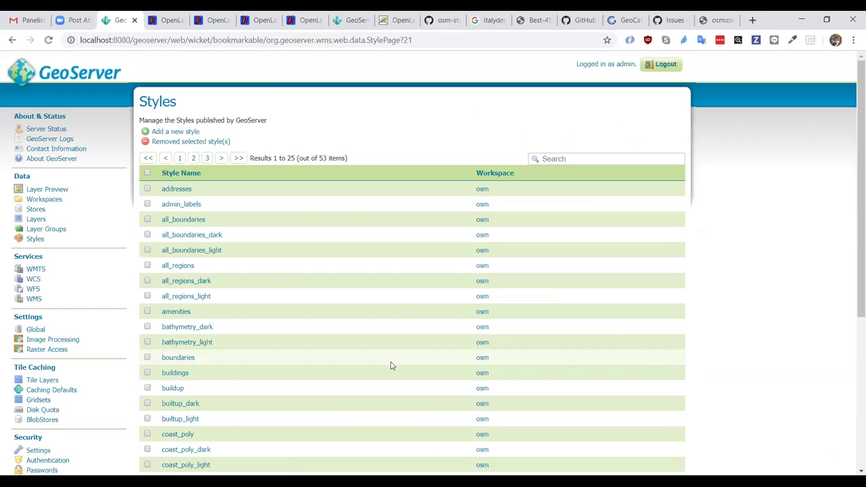
scroll(391, 365, "down", 1)
left_click(31, 139)
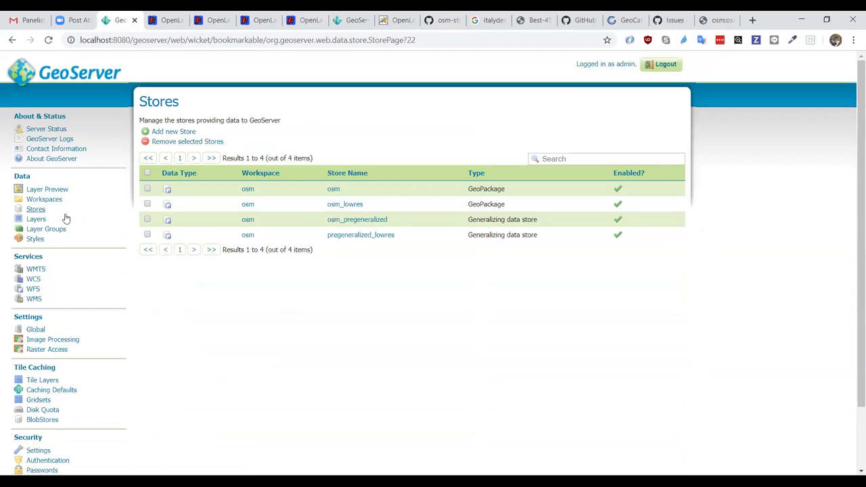
- Scroll through the published layers, then list the 8 osm layer groups
left_click(54, 219)
scroll(371, 294, "down", 1)
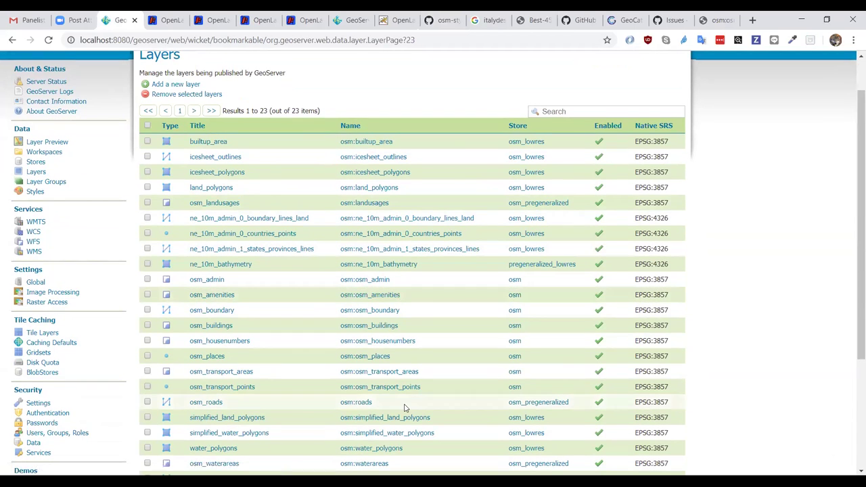
scroll(409, 399, "down", 1)
scroll(405, 408, "down", 1)
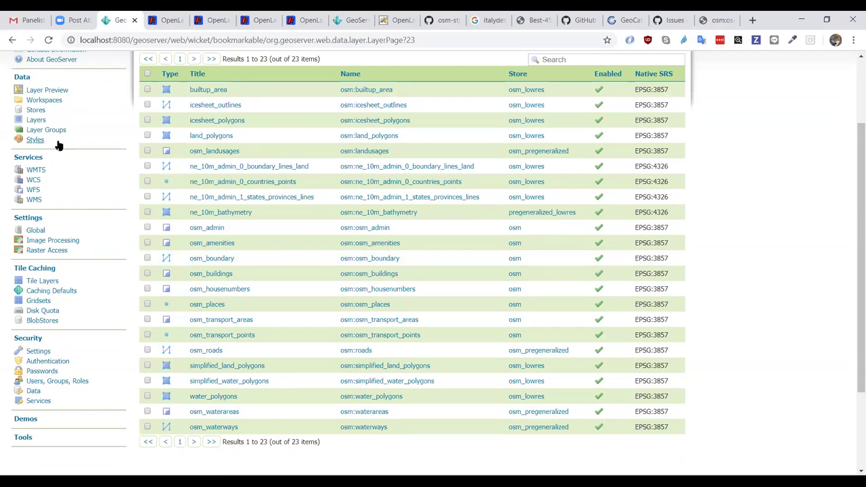
left_click(50, 132)
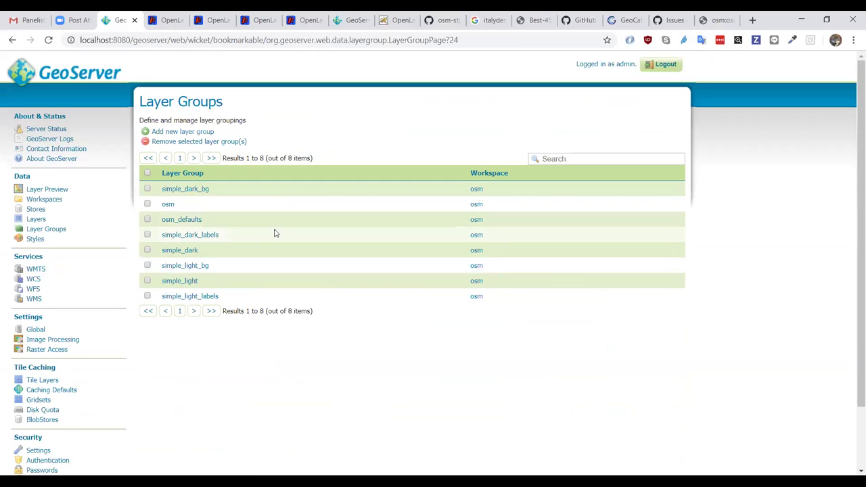
- Open the osm layer group and scroll to its 22 layers, simplified_water_polygons through osm_transport_points
left_click_drag(180, 207, 236, 239)
scroll(385, 268, "down", 7)
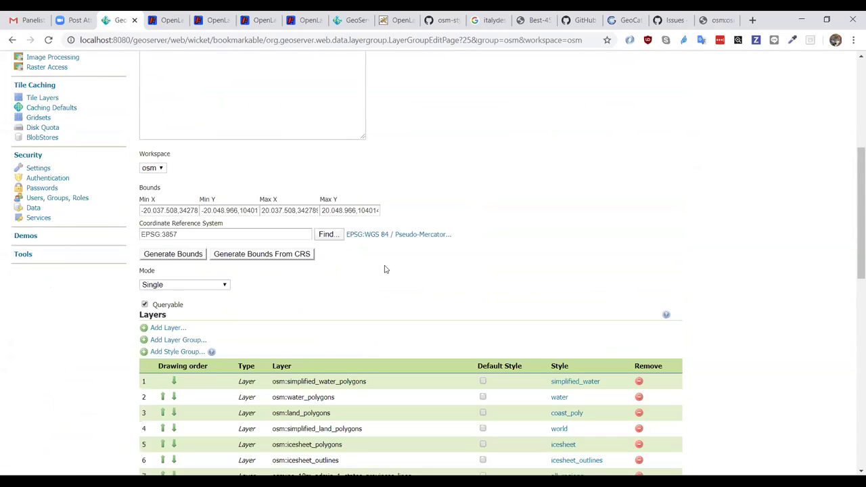
scroll(384, 269, "down", 3)
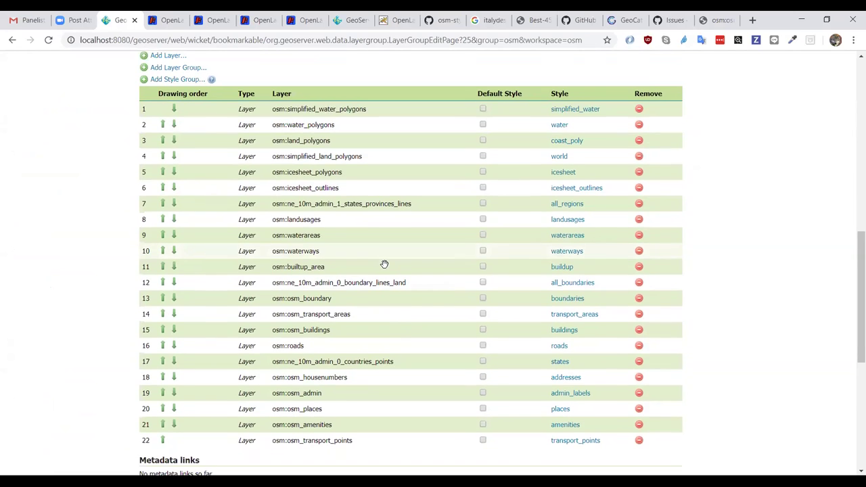
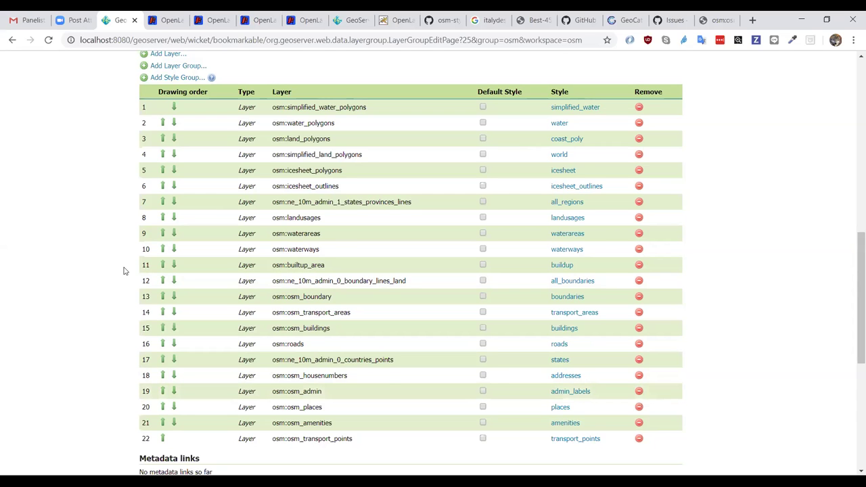
- Open the simple_light layer group and review its simple_light_bg and simple_light_labels layers
scroll(124, 270, "up", 2)
scroll(124, 271, "down", 1)
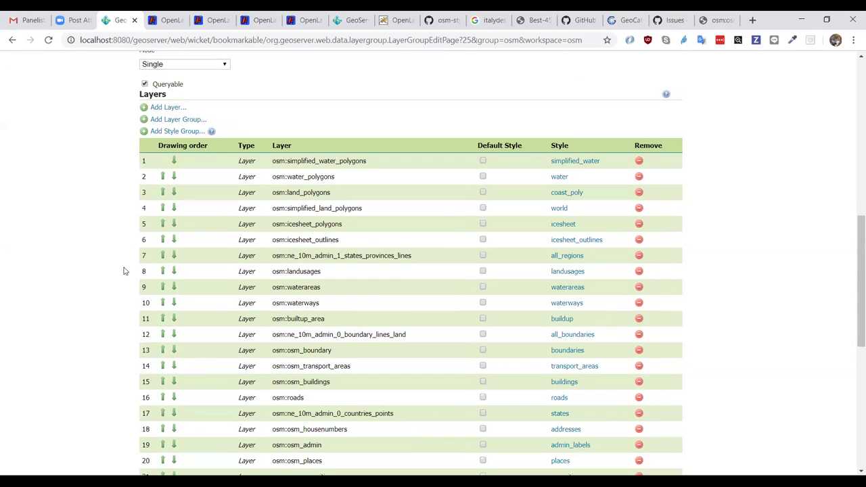
left_click(12, 39)
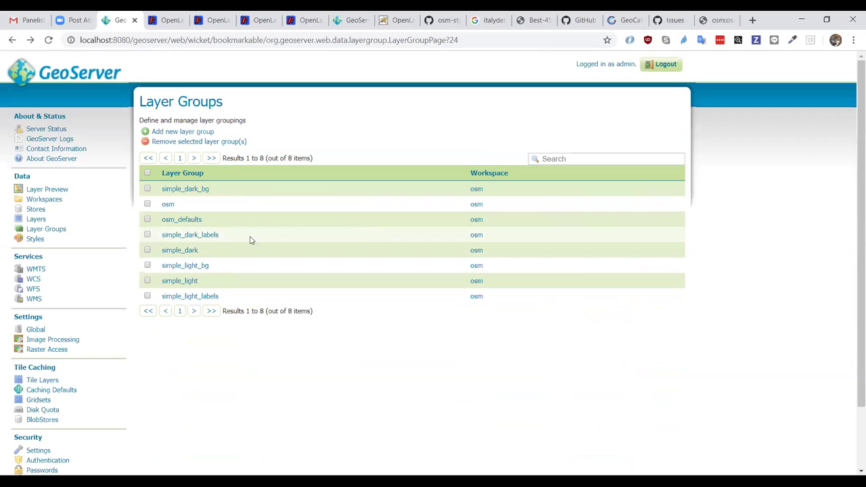
left_click(179, 280)
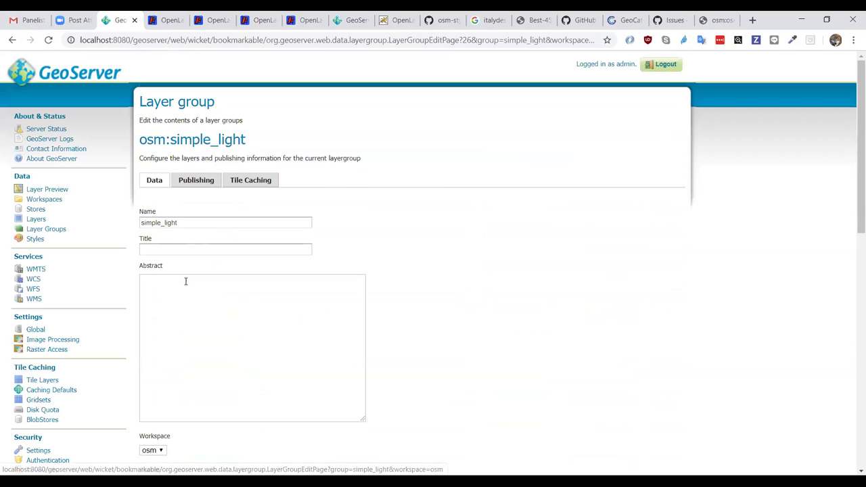
scroll(521, 253, "down", 1)
scroll(521, 253, "down", 5)
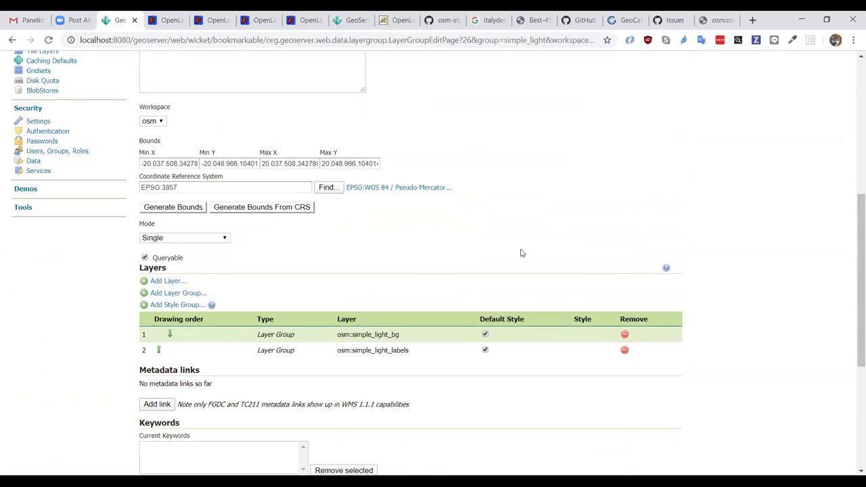
- Compare the simple_dark and simple_light map previews, including the light map over the Atlantic
left_click(259, 16)
left_click(303, 20)
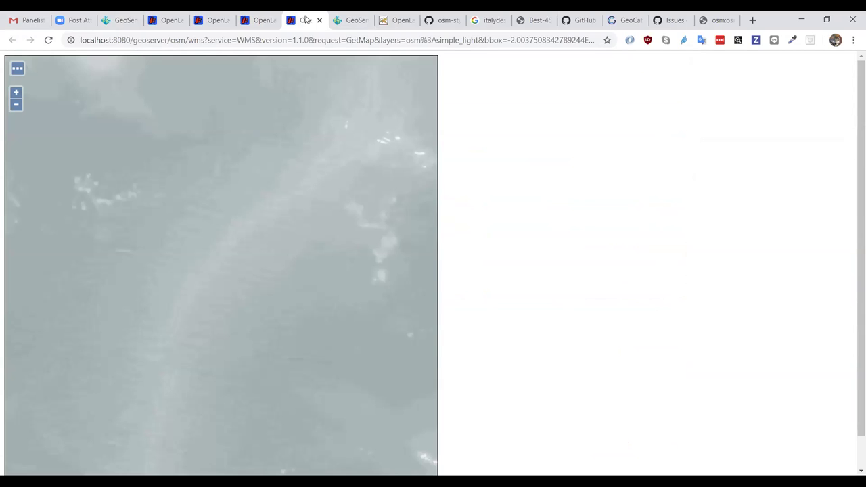
left_click(129, 19)
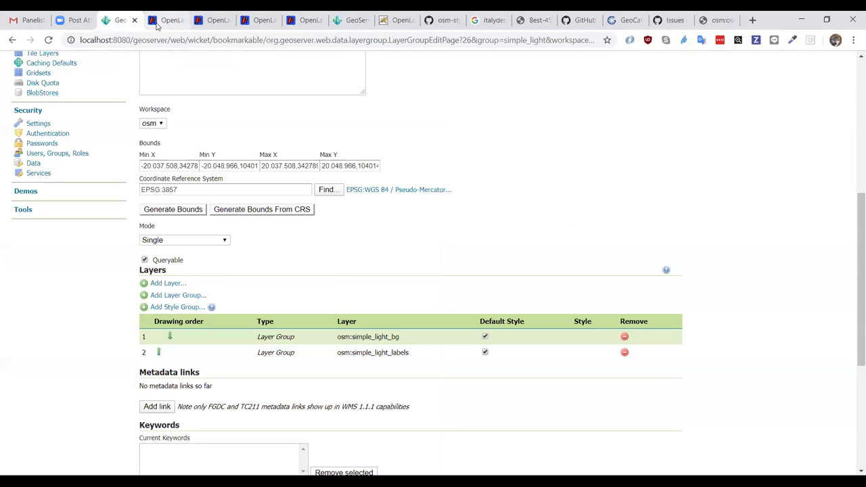
left_click(156, 26)
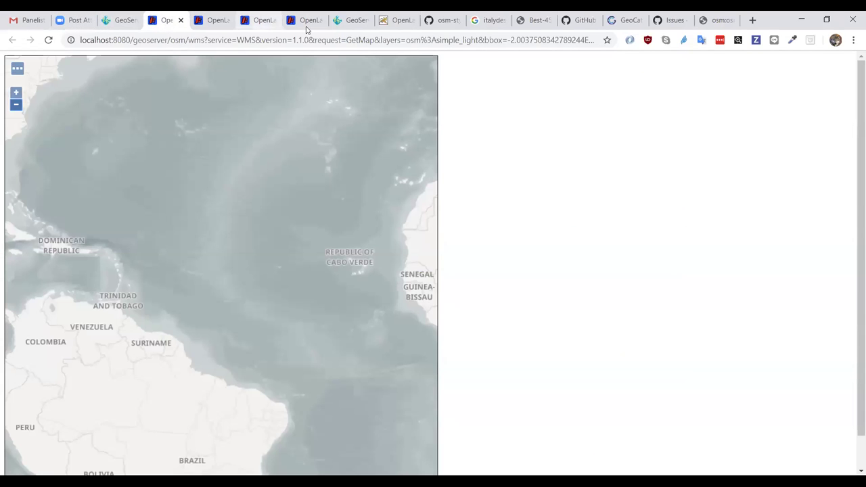
left_click(336, 24)
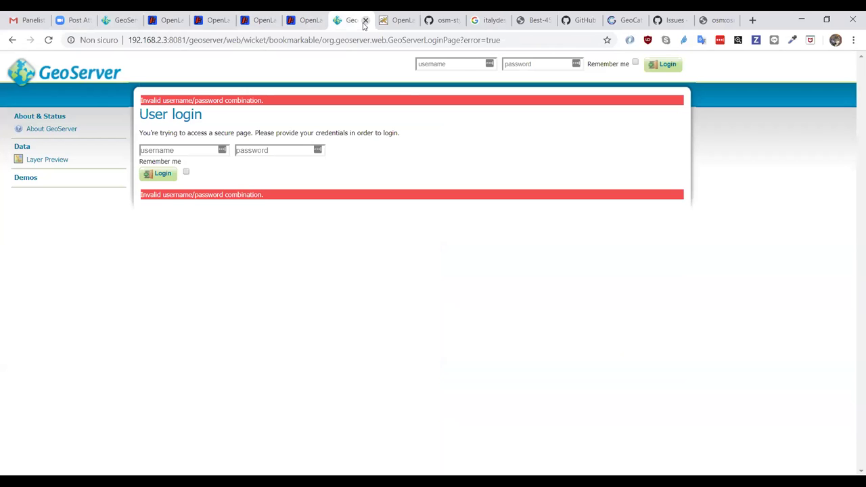
- Close the login, map preview, GitHub, image search, GeoCat and issues pages to get back to GeoServer
left_click(366, 20)
left_click(365, 19)
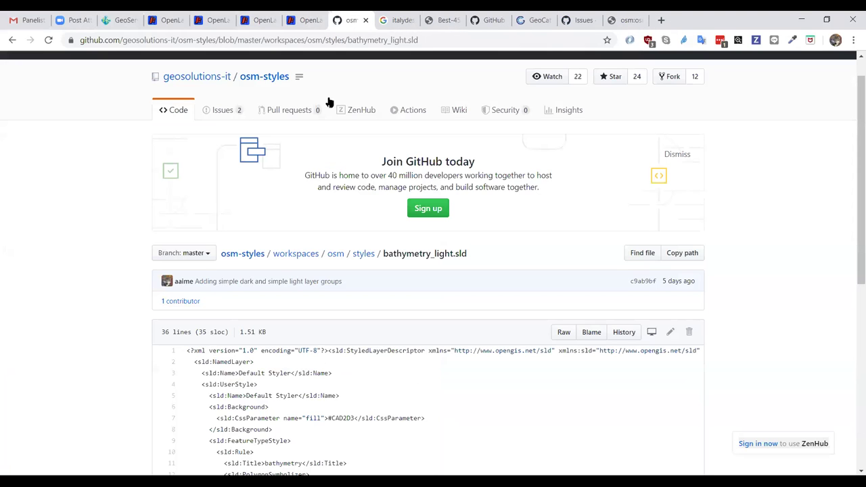
left_click(365, 20)
left_click(366, 20)
left_click(366, 20)
left_click(365, 20)
left_click(365, 20)
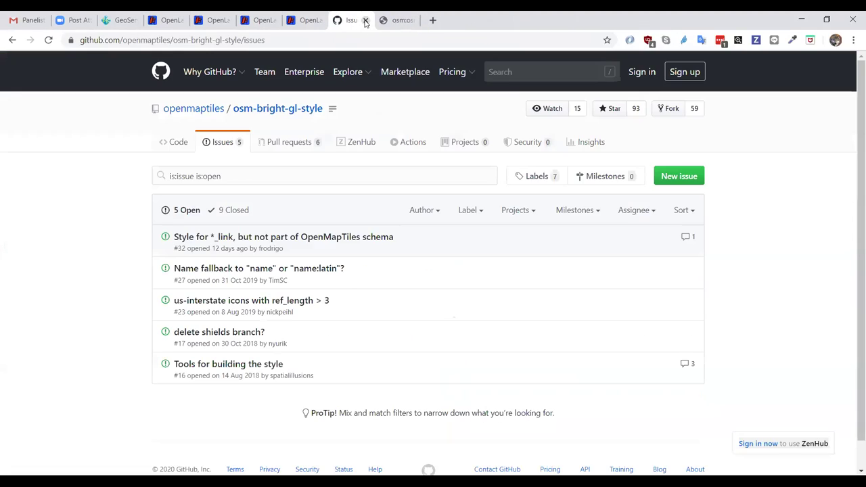
left_click(365, 19)
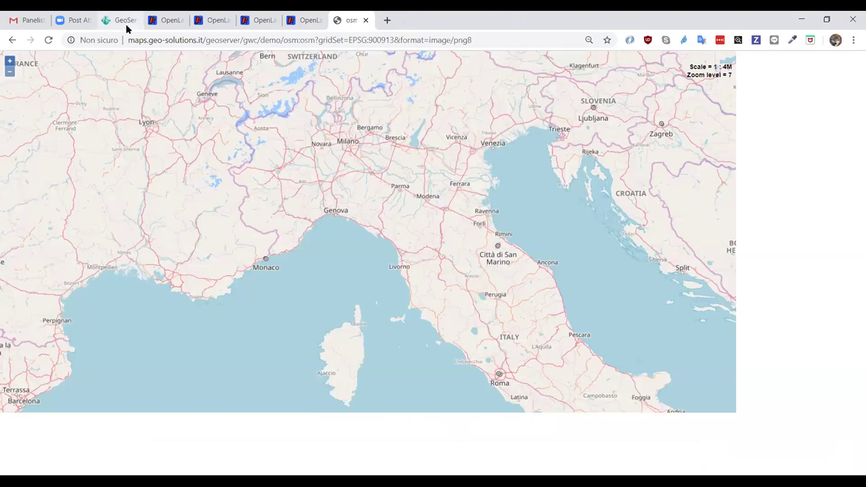
left_click(120, 23)
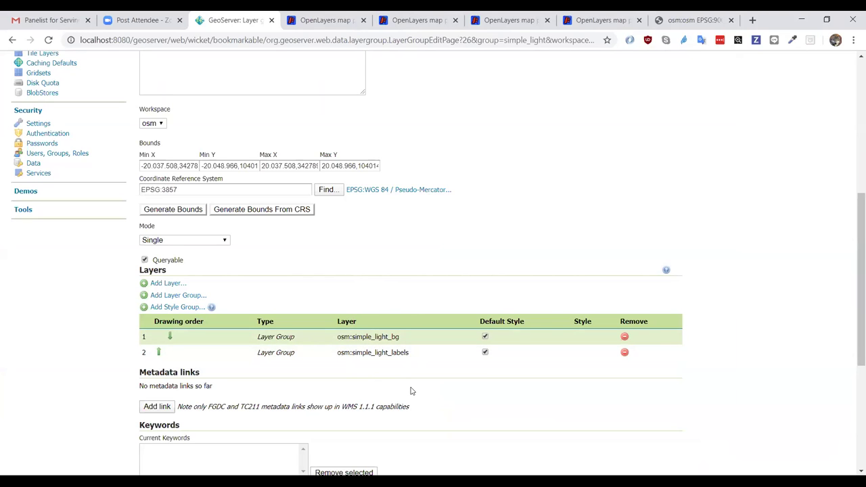
scroll(410, 391, "up", 1)
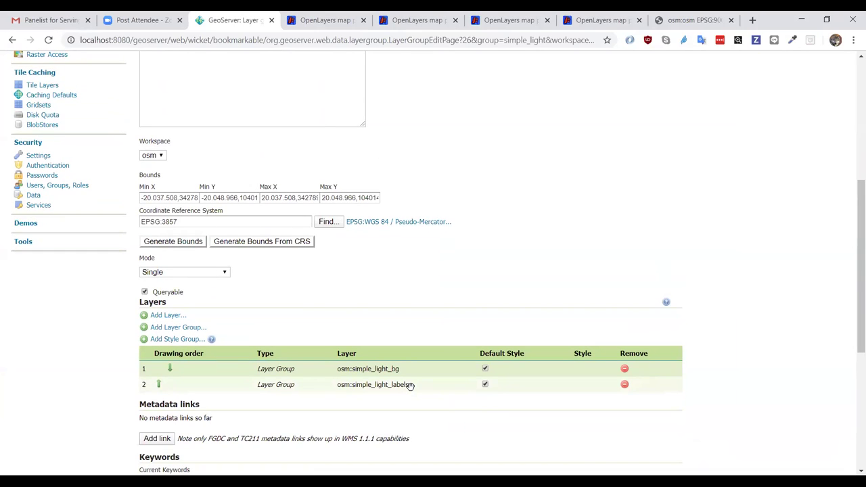
left_click(504, 20)
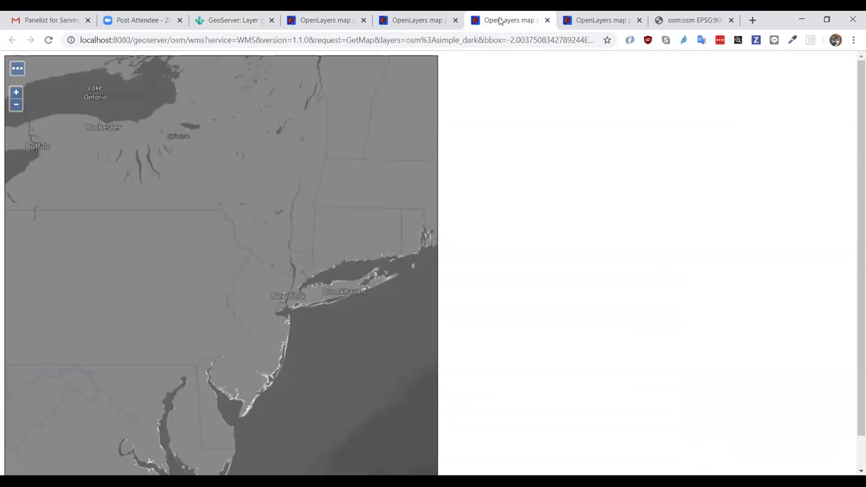
left_click(395, 25)
left_click(588, 25)
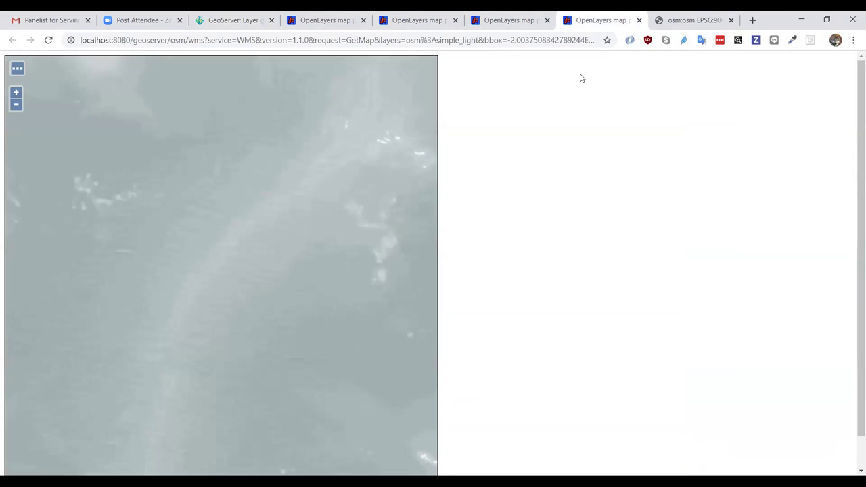
left_click(16, 104)
left_click(16, 104)
left_click(16, 104)
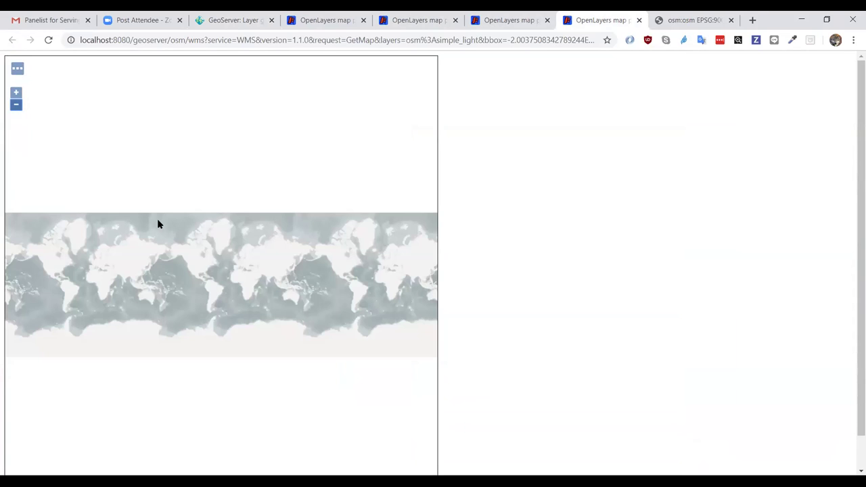
left_click(16, 93)
left_click(15, 93)
left_click(15, 93)
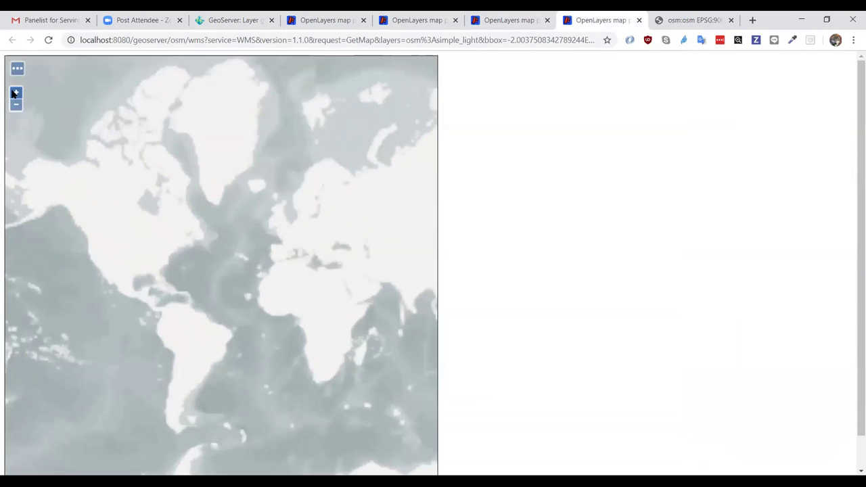
left_click(15, 92)
left_click(16, 93)
left_click_drag(228, 197, 126, 181)
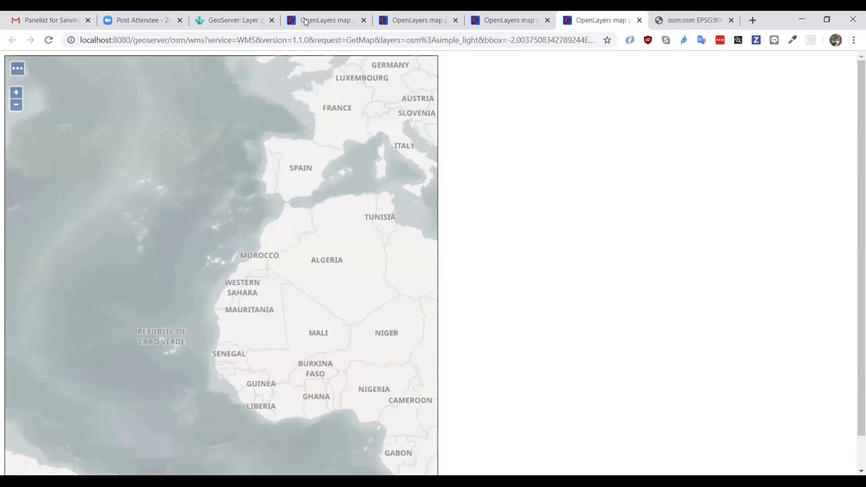
left_click(241, 26)
scroll(410, 243, "up", 1)
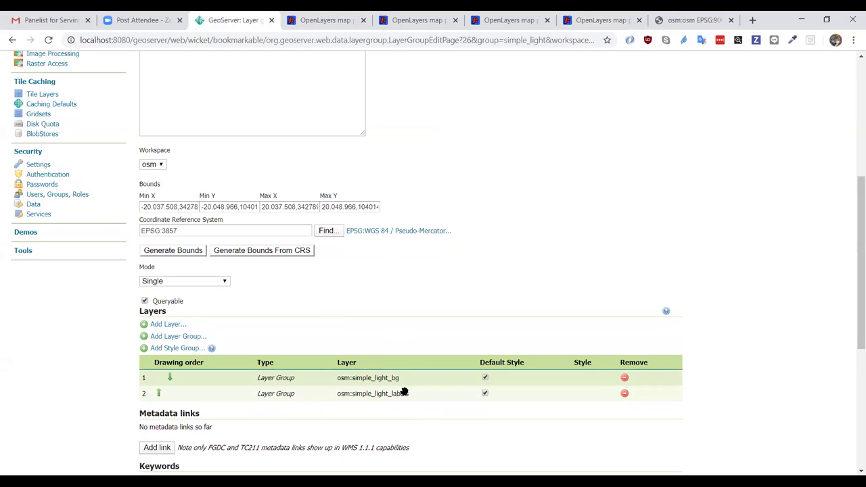
- Load the simple_light_labels layer on its own by appending '_labels' to the preview request
left_click(504, 21)
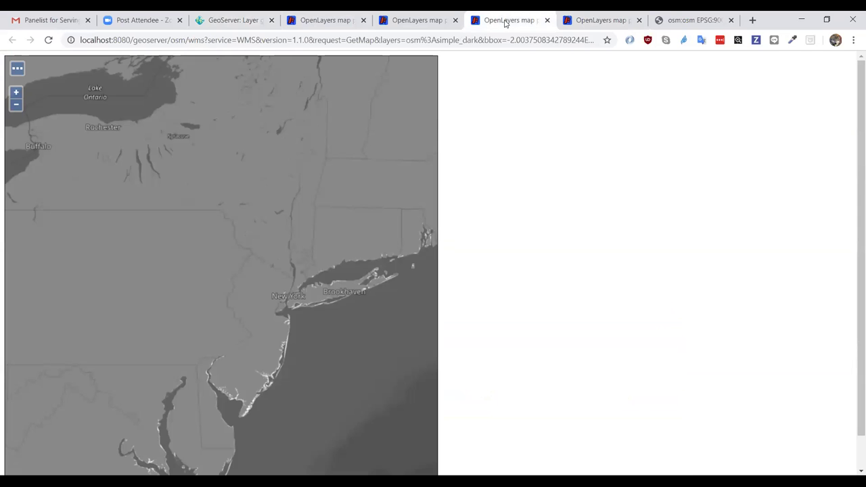
left_click(586, 27)
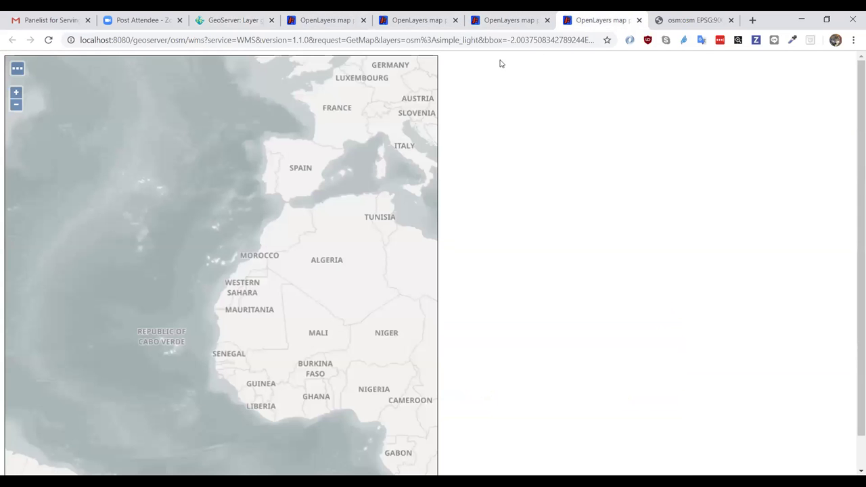
left_click(467, 41)
left_click(468, 40)
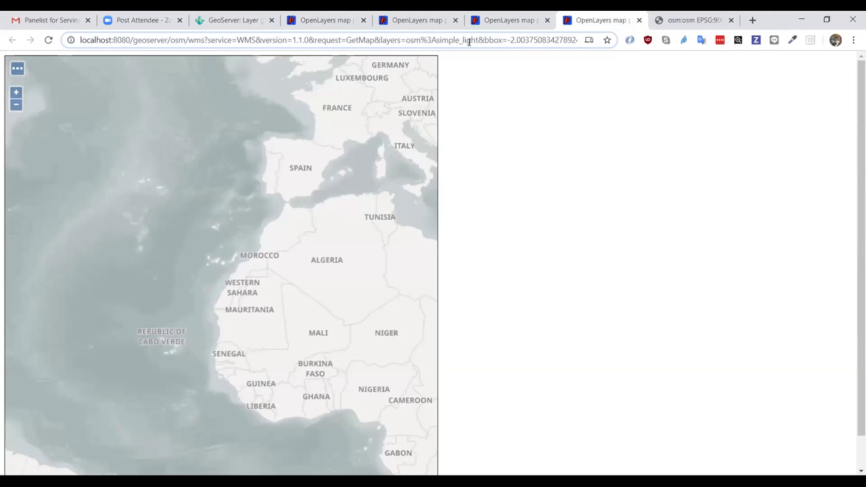
type("_labels")
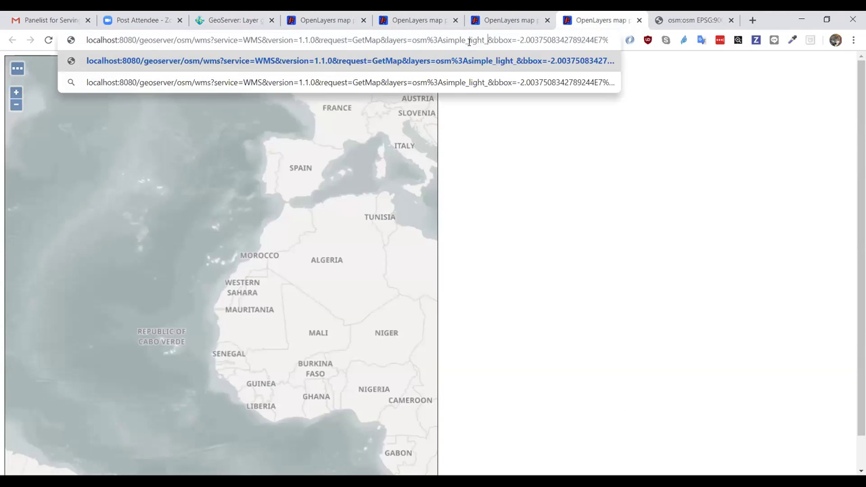
key("Return")
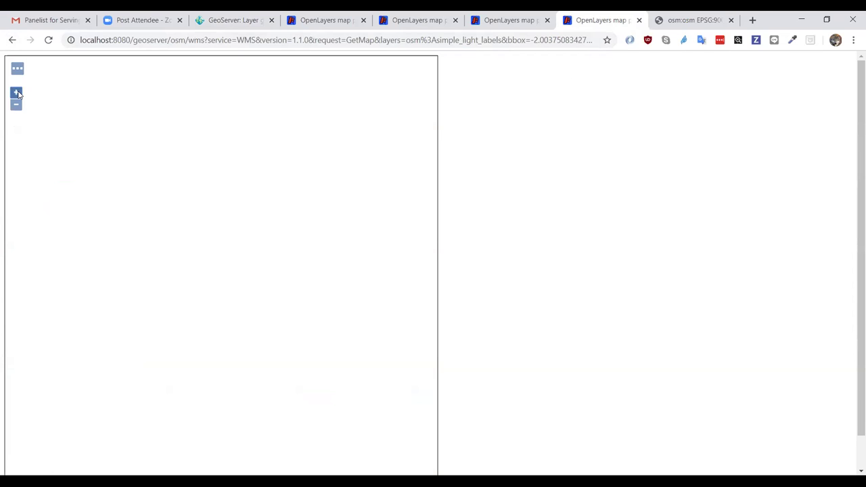
- Pan the labels map toward northern Europe, then switch the request to simple_light_bg
left_click_drag(165, 167, 148, 286)
left_click(495, 42)
left_click(497, 42)
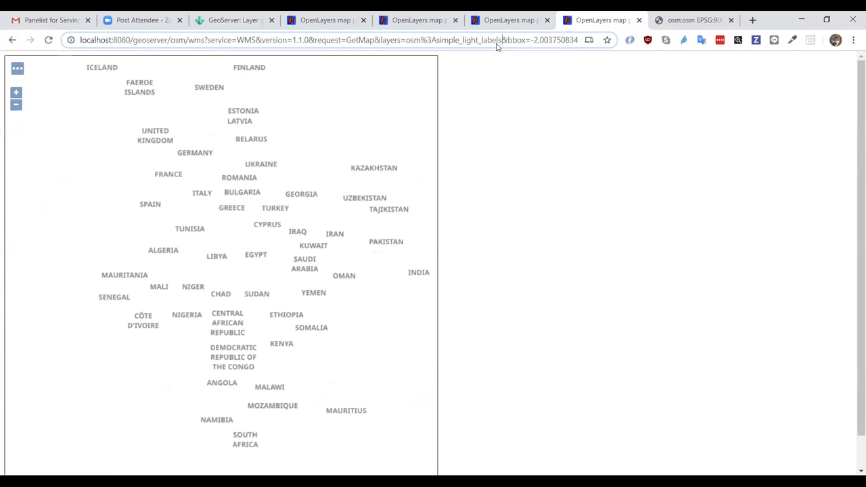
key("BackSpace")
key("BackSpace")
key("BackSpace")
key("BackSpace")
key("BackSpace")
key("BackSpace")
type("bg")
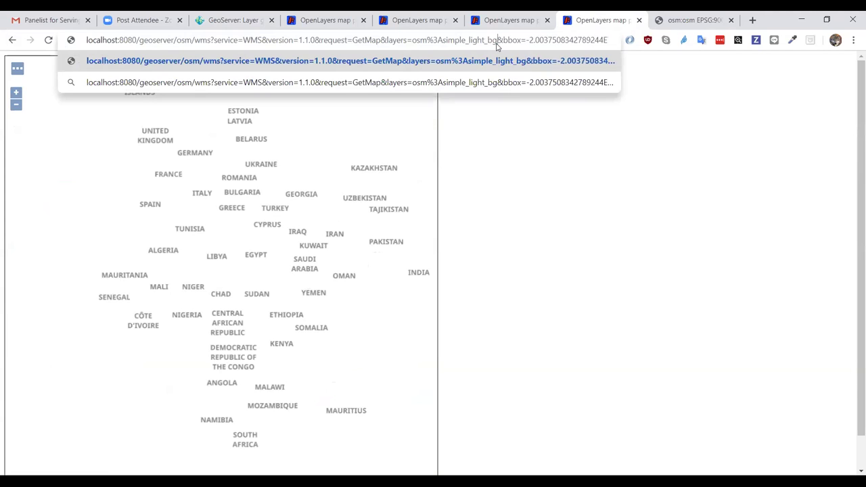
key("Return")
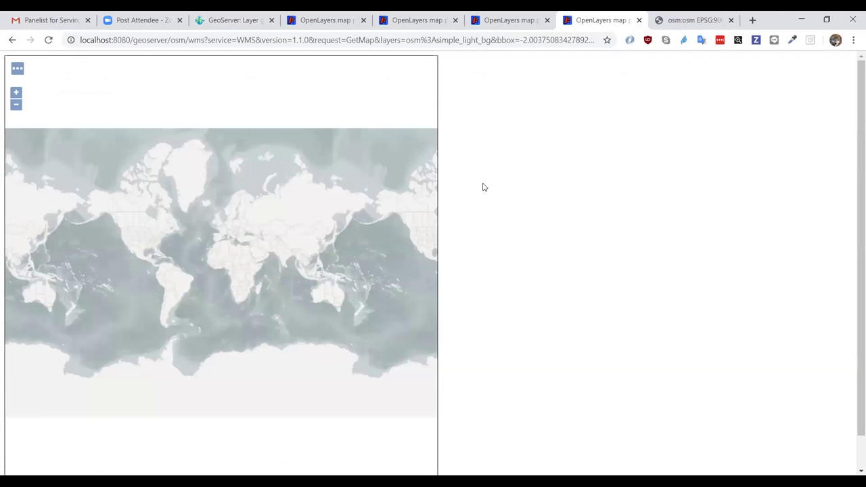
- Zoom the simple_light_bg map into the Gulf of Lion, then back out to all of Europe
scroll(230, 245, "up", 5)
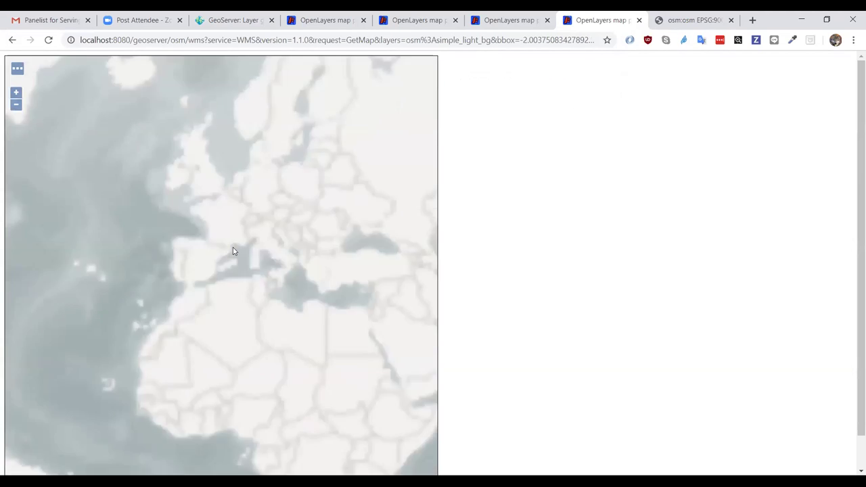
left_click_drag(234, 256, 193, 250)
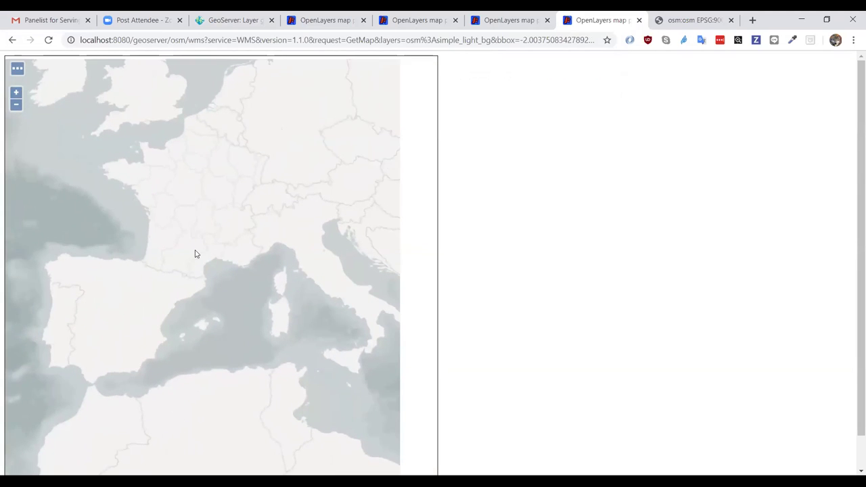
left_click(17, 93)
left_click(16, 92)
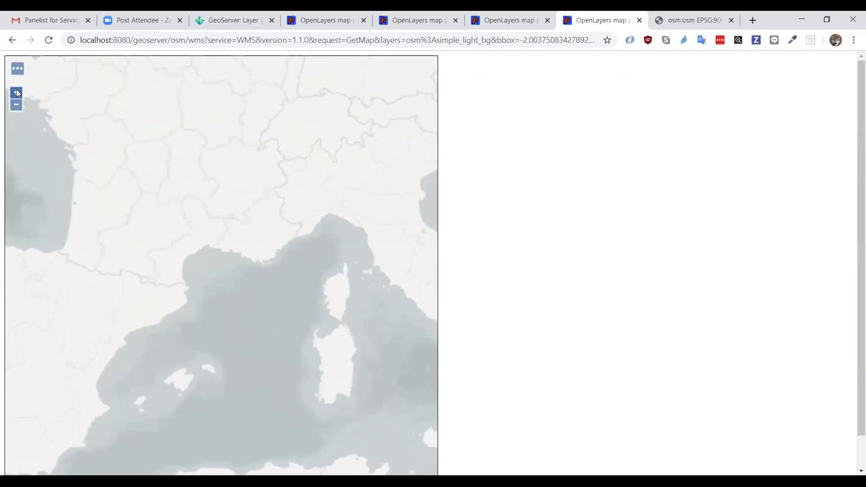
left_click(17, 92)
left_click(17, 93)
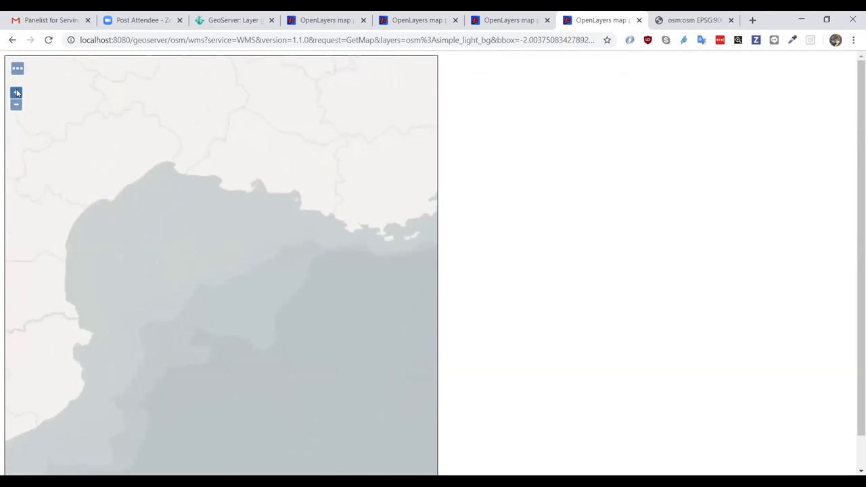
left_click(17, 105)
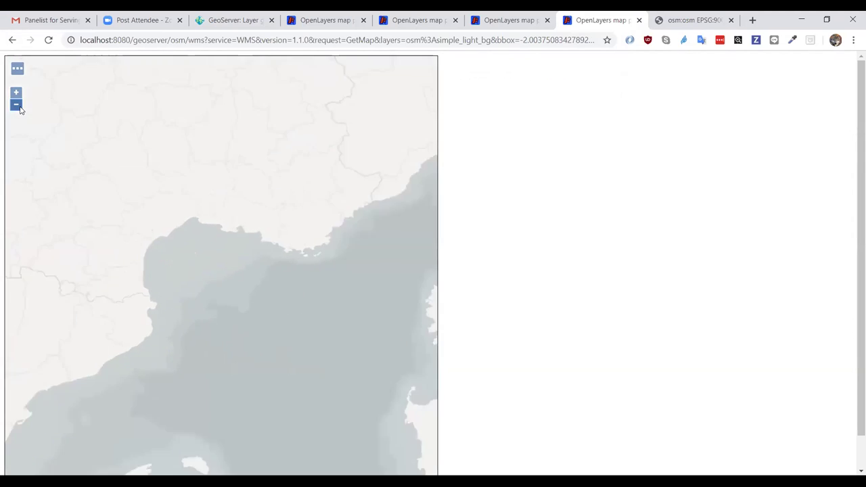
left_click(16, 104)
left_click(16, 105)
left_click(17, 105)
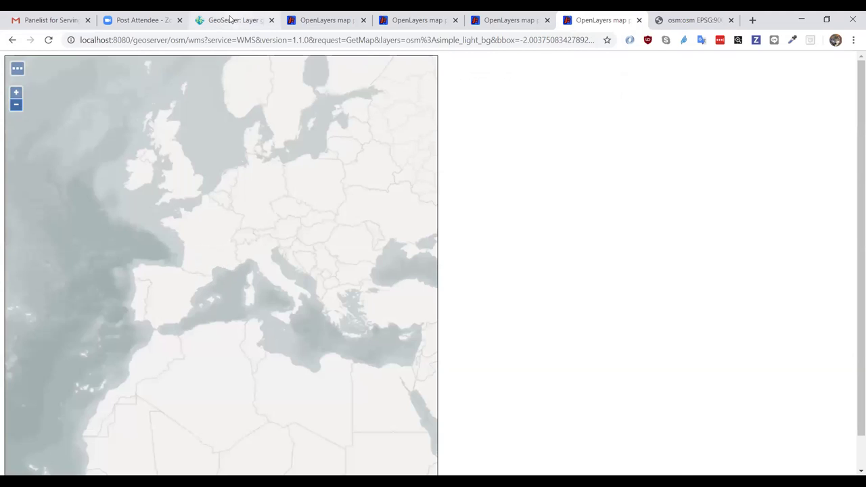
left_click(230, 20)
scroll(748, 240, "up", 5)
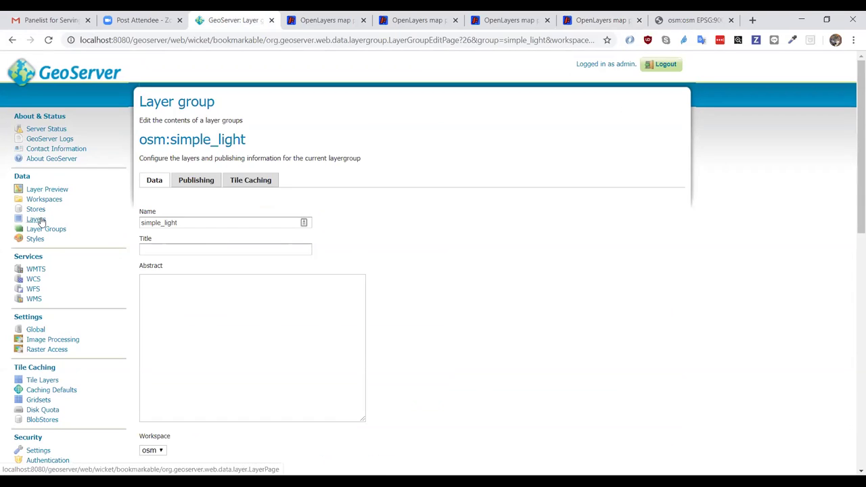
- Bring up GeoServer's list of published styles
left_click(36, 218)
left_click(35, 239)
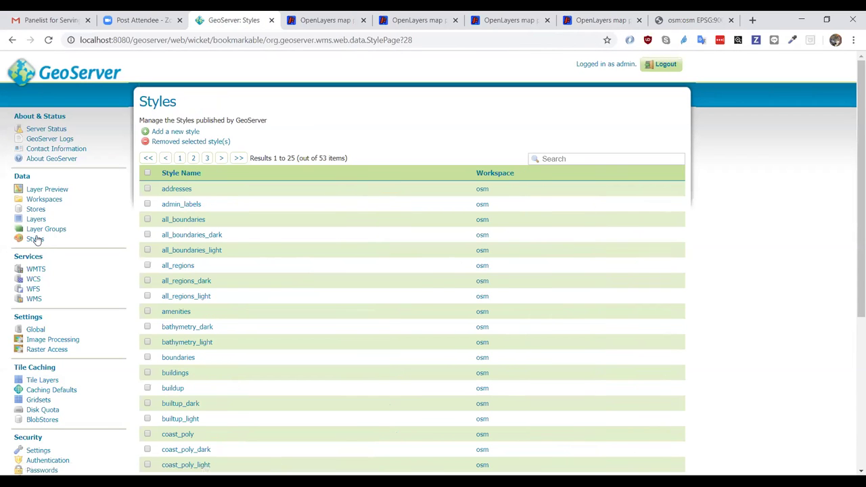
scroll(816, 164, "down", 3)
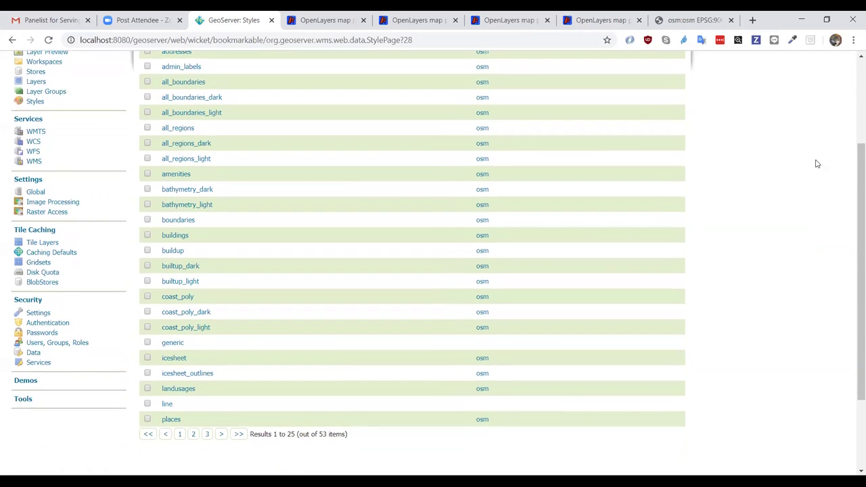
scroll(816, 164, "up", 1)
- Filter the styles by 'ro', then by 'amenities', and open the amenities style
left_click(602, 68)
type("ro")
key("Return")
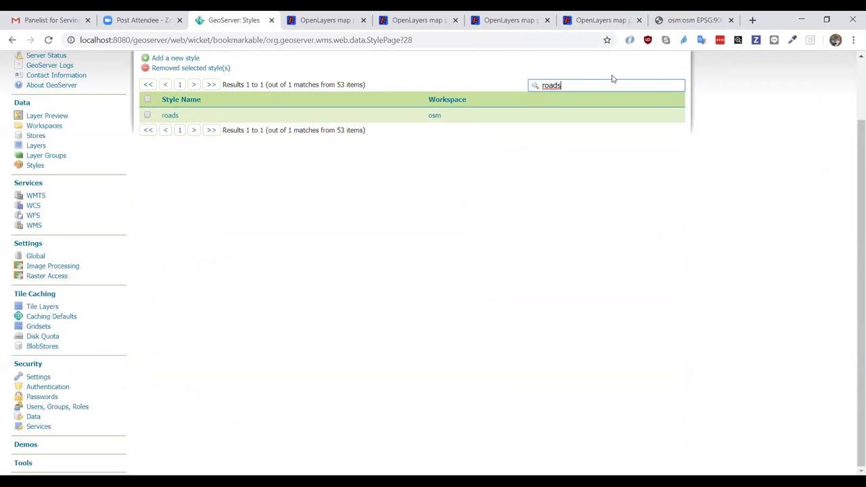
double_click(579, 81)
type("amenities")
key("Return")
left_click(178, 115)
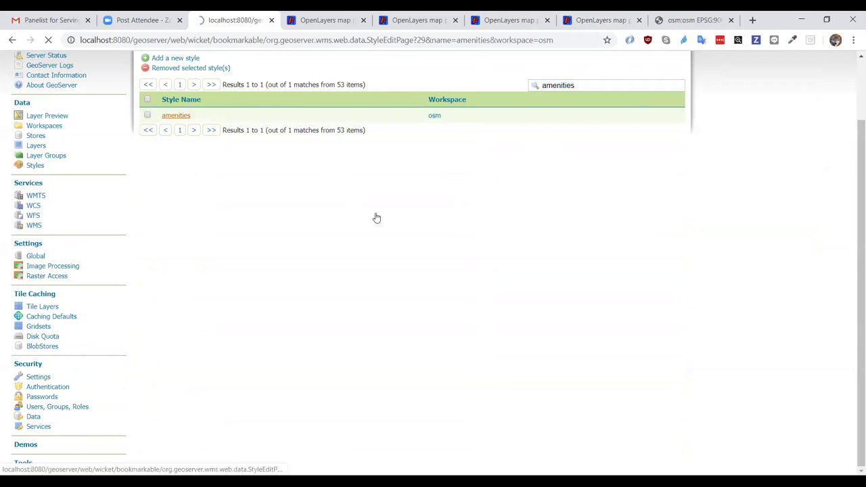
- Close the Europe light-background preview, then zoom the tiled osm:osm map into Modena and close it
left_click(317, 21)
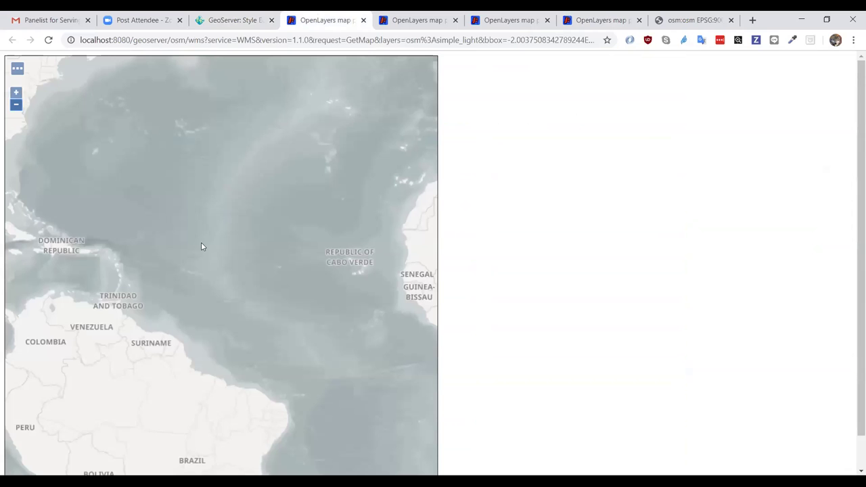
left_click(605, 17)
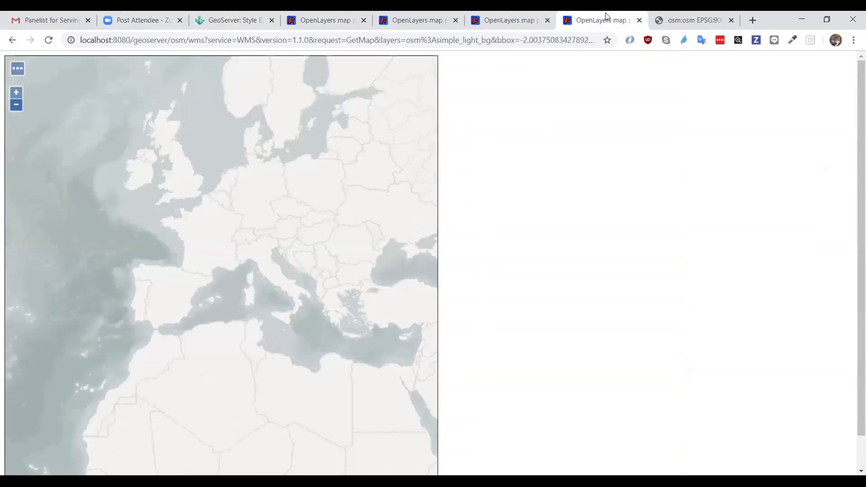
key("ctrl+w")
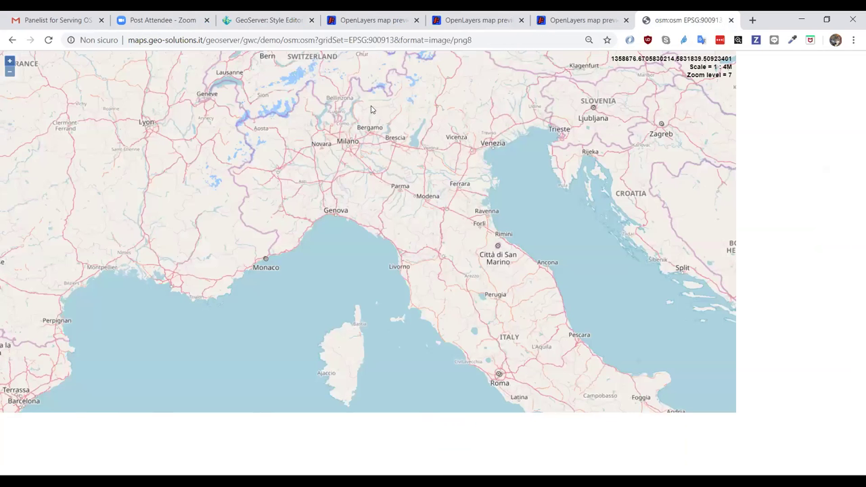
left_click_drag(424, 197, 430, 206)
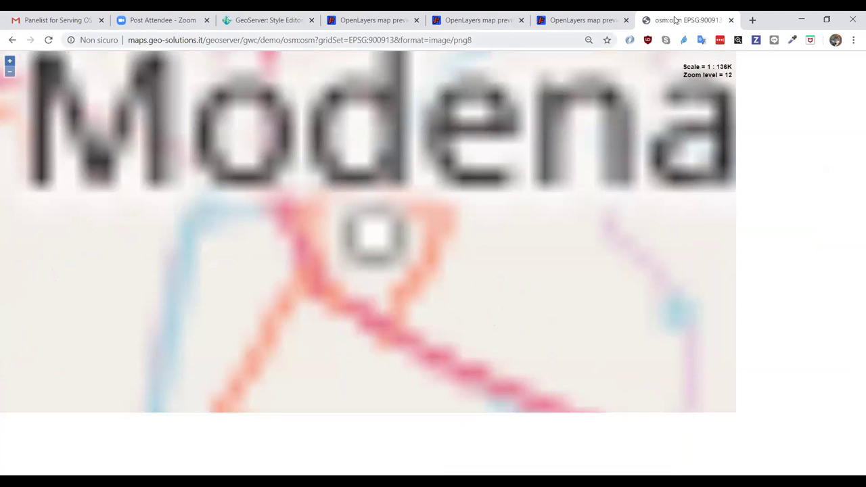
left_click(731, 20)
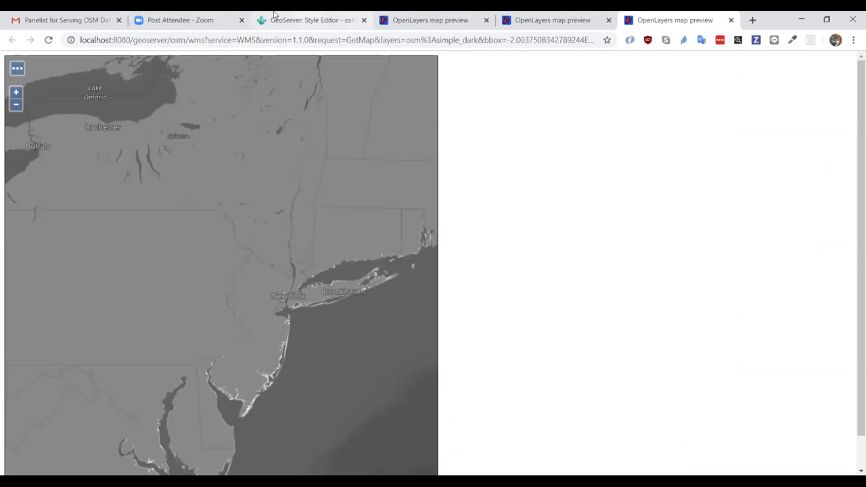
- Open Layer Preview in a new tab and filter it by 'osm' down to the osm layer groups
left_click(274, 20)
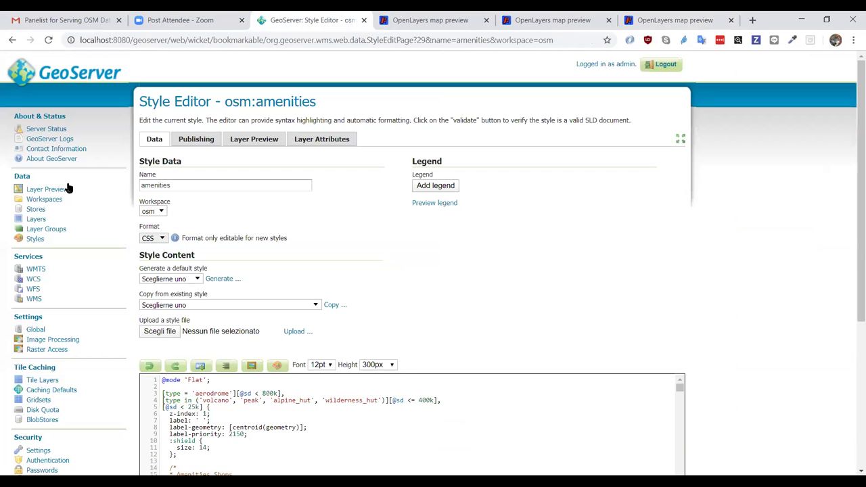
right_click(56, 191)
left_click(113, 197)
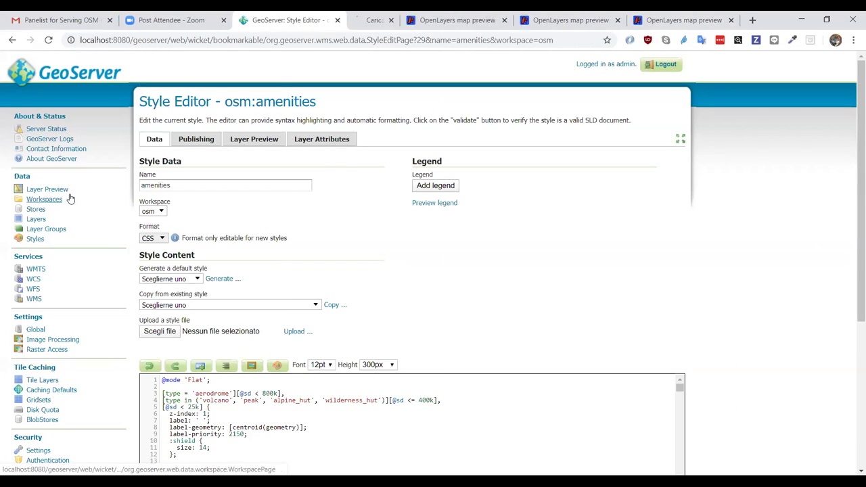
left_click(358, 23)
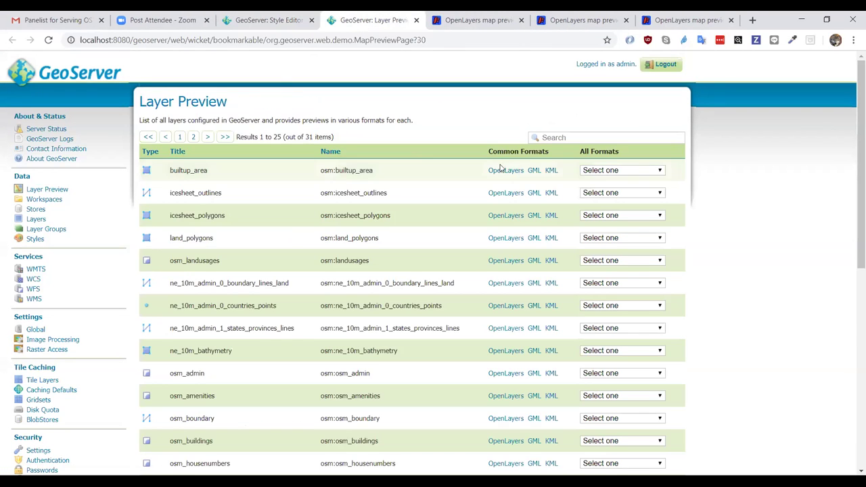
left_click(563, 138)
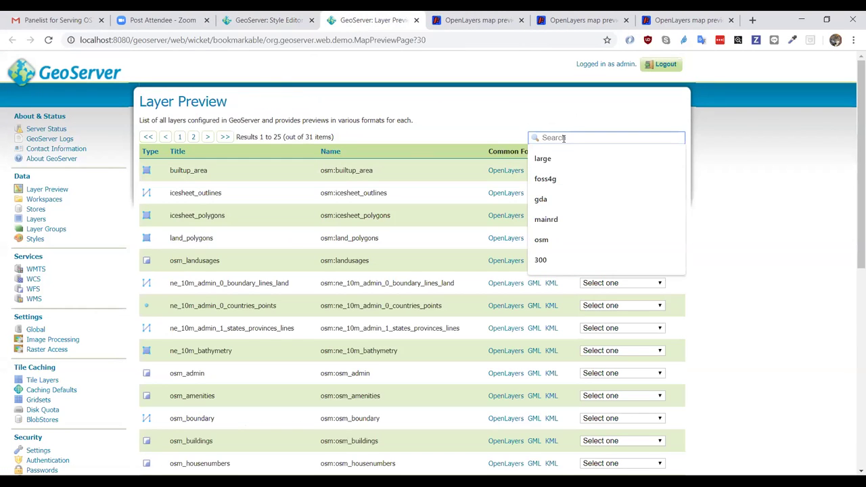
type("osm")
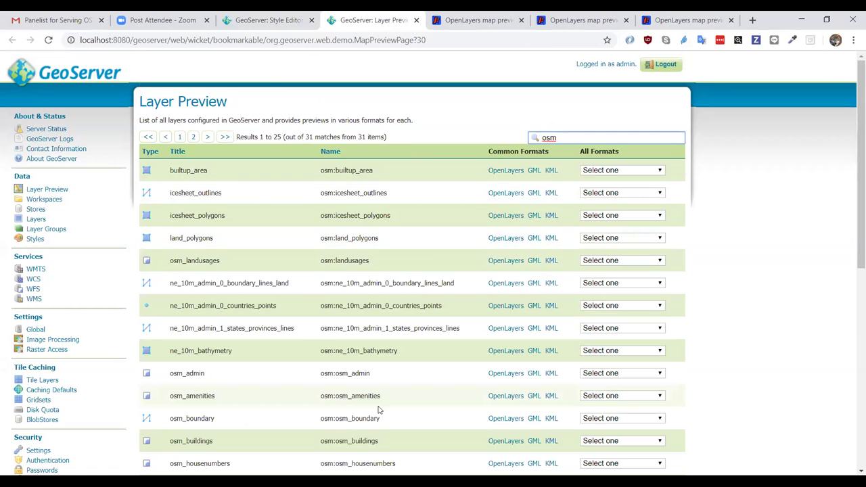
scroll(427, 243, "down", 3)
scroll(426, 243, "down", 3)
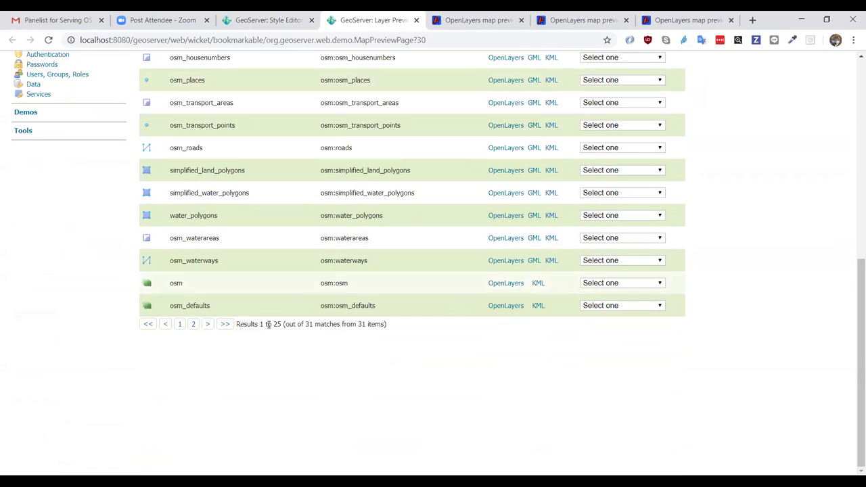
- Open the osm layer group preview, zoom into the Gulf of Maine, then back out
left_click(494, 285)
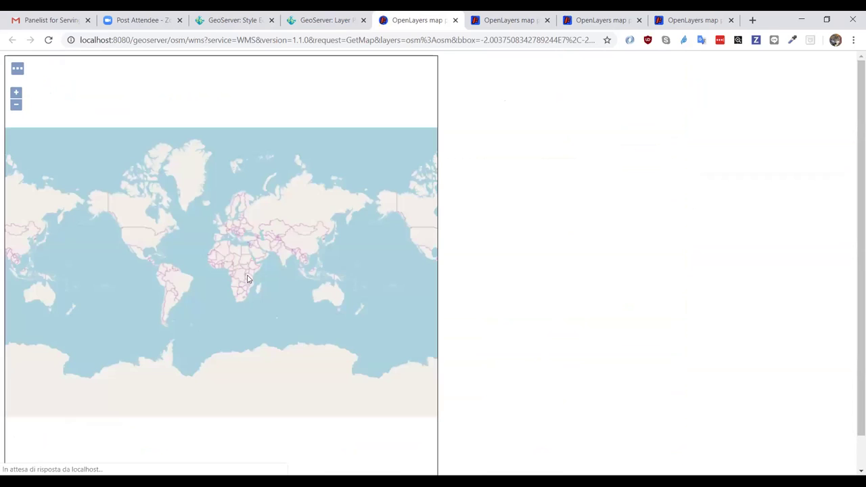
left_click_drag(162, 234, 174, 243)
scroll(147, 271, "up", 1)
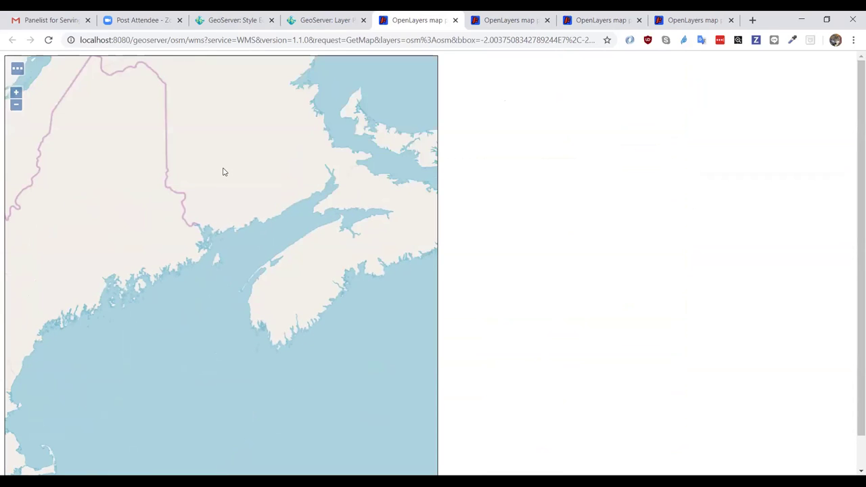
scroll(223, 172, "up", 2)
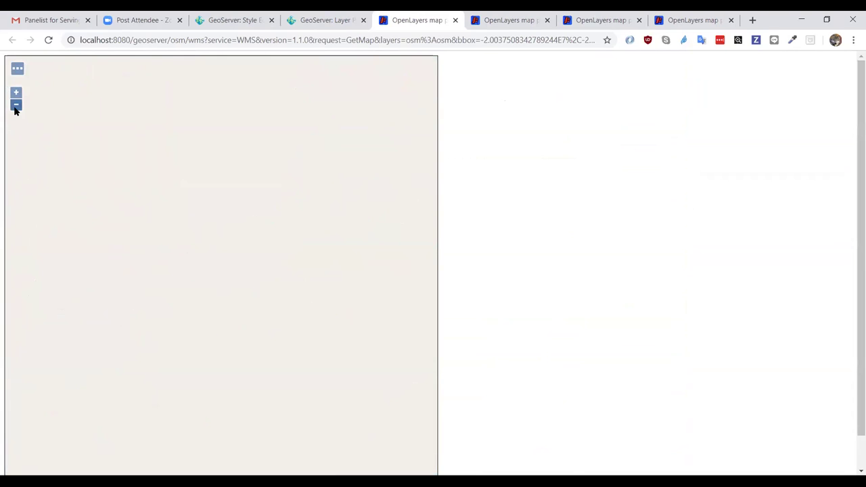
left_click(15, 106)
left_click(15, 106)
left_click(16, 107)
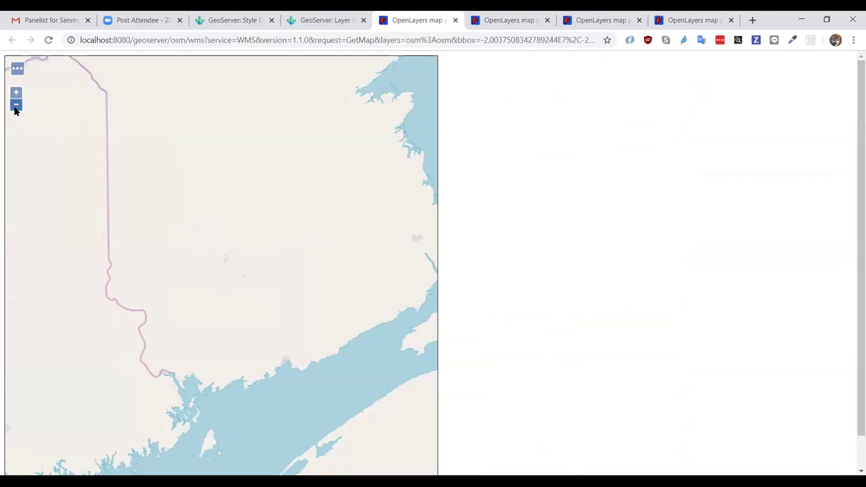
left_click(16, 106)
left_click(15, 106)
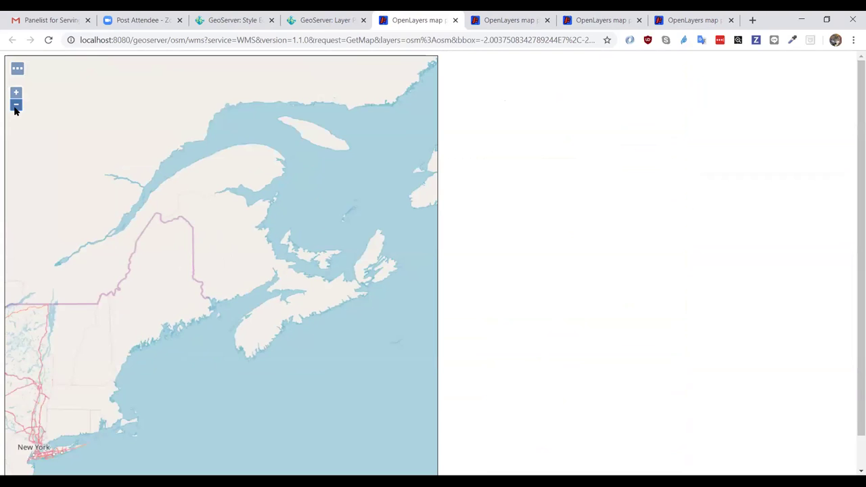
- Zoom into Midtown Manhattan via New York and pan to show more of its streets
left_click(30, 441)
left_click_drag(27, 433, 47, 459)
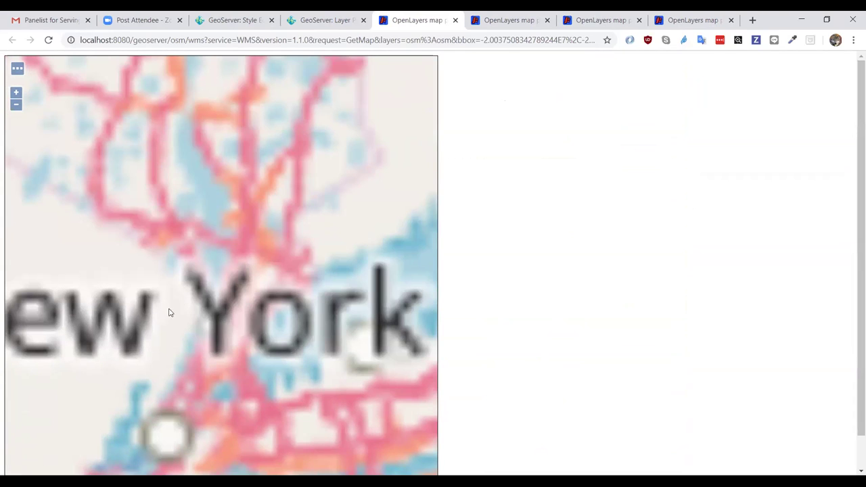
left_click_drag(165, 397, 184, 413)
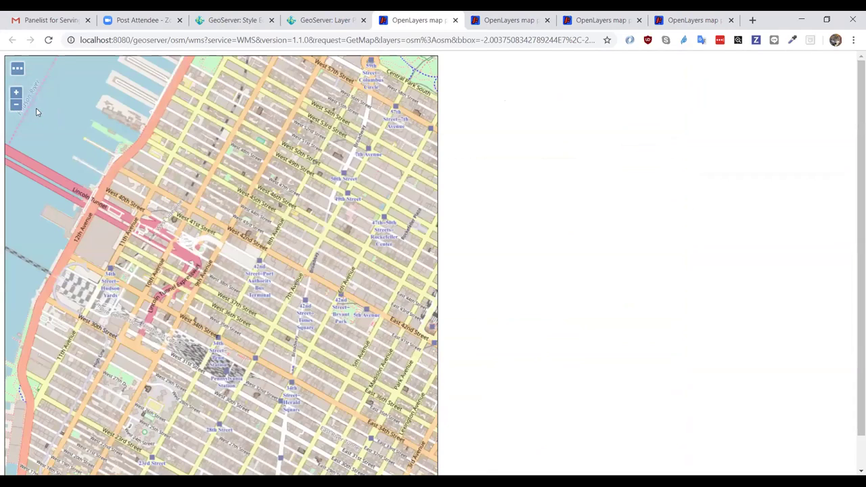
left_click(16, 92)
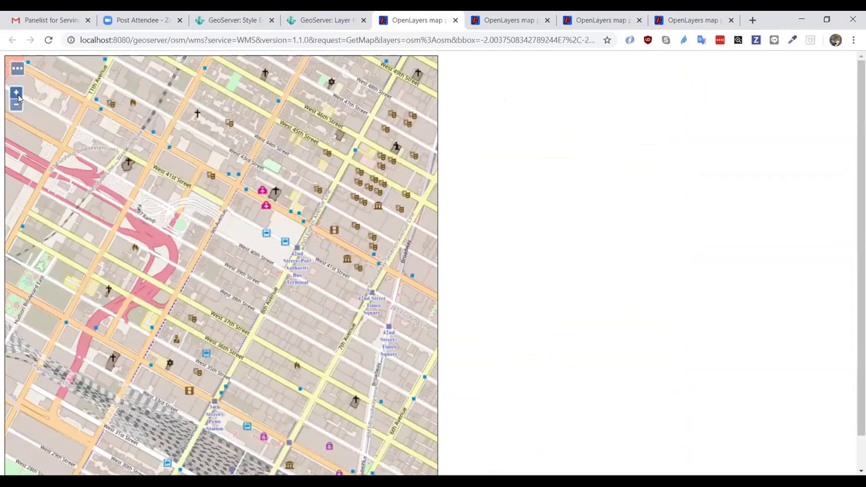
left_click_drag(383, 205, 326, 188)
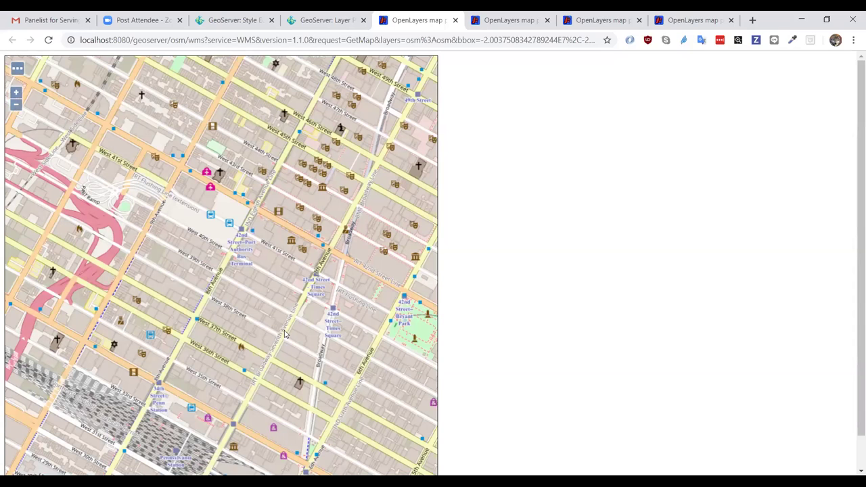
- Return to the amenities style editor and expand it to full width
left_click(347, 15)
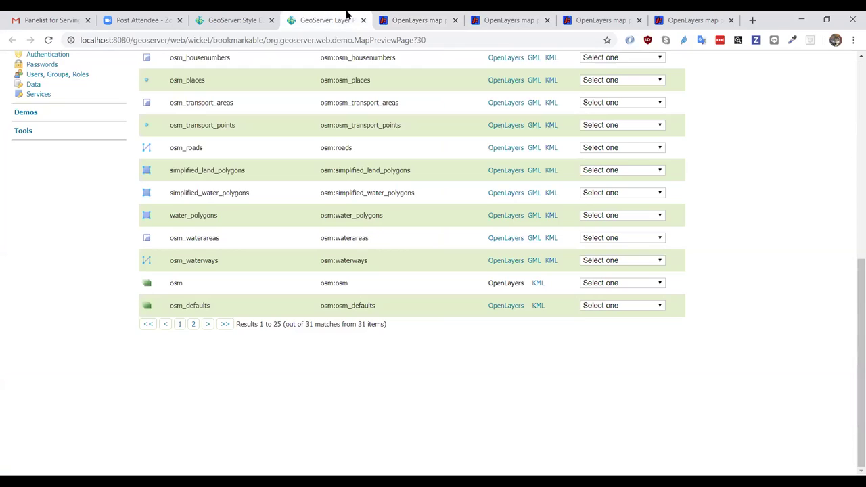
left_click(243, 20)
scroll(363, 195, "down", 3)
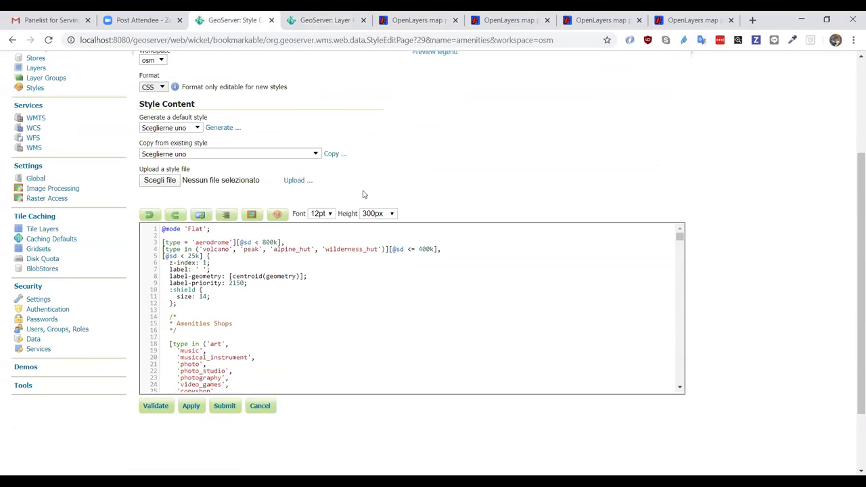
scroll(548, 210, "up", 3)
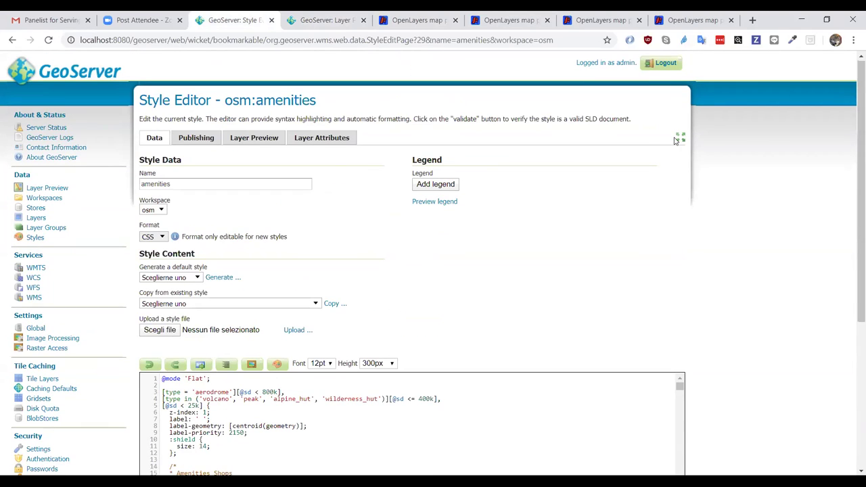
left_click(680, 138)
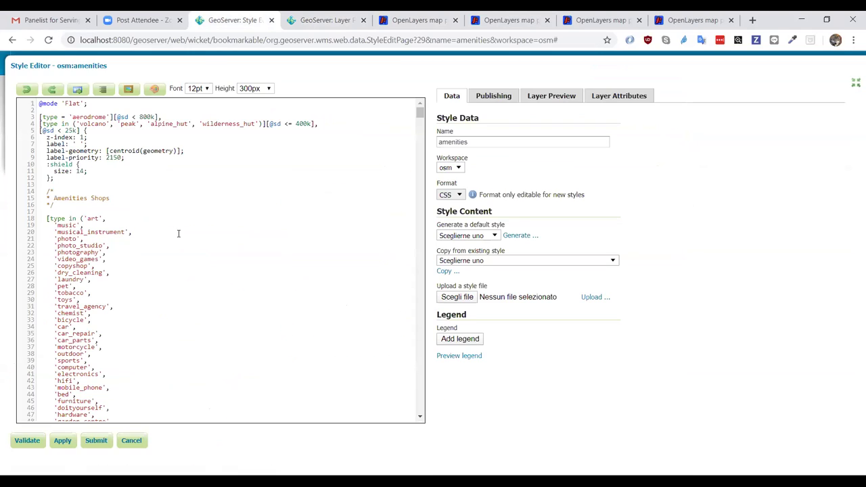
- Highlight the alcohol and butcher shop shield rules in the amenities CSS
scroll(178, 233, "down", 10)
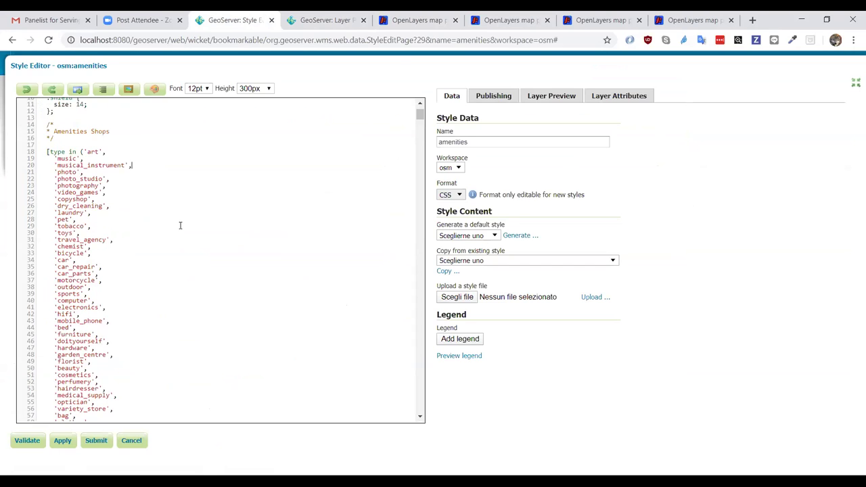
scroll(181, 225, "down", 2)
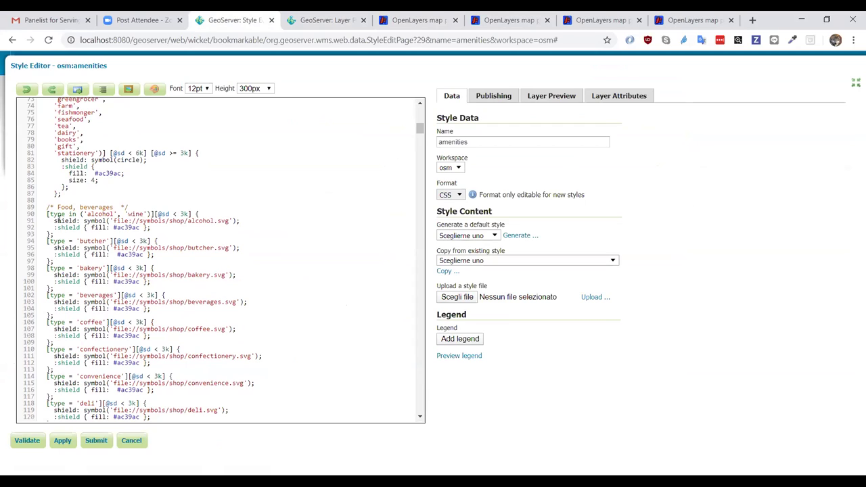
left_click_drag(56, 220, 154, 233)
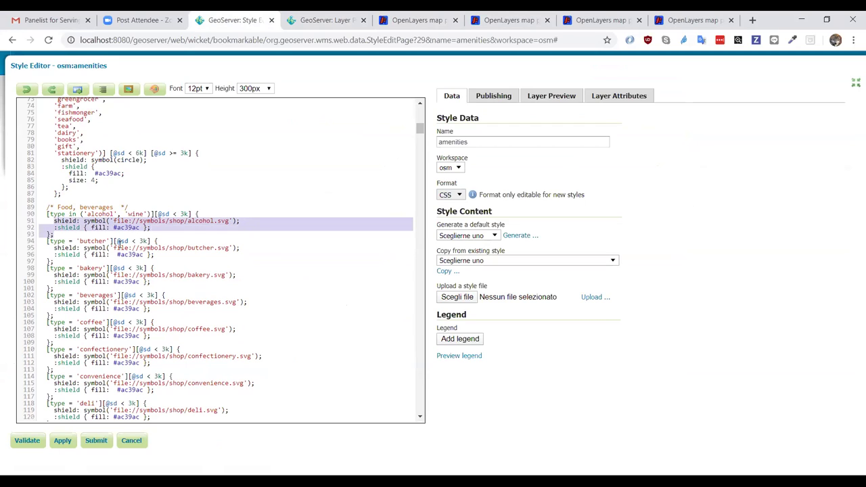
left_click(96, 241)
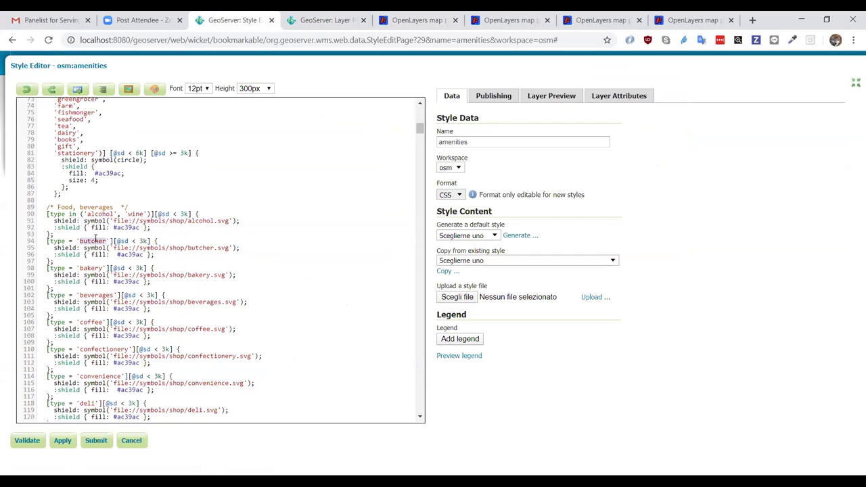
left_click_drag(54, 248, 164, 268)
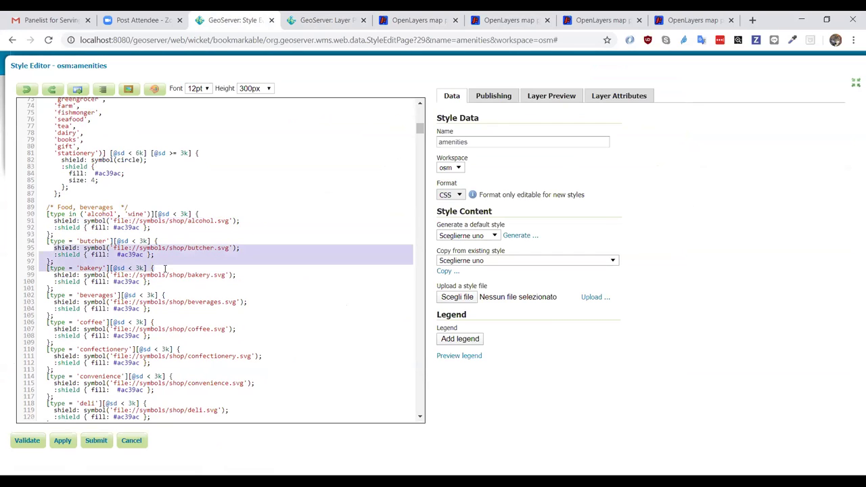
left_click(165, 269)
scroll(164, 269, "up", 4)
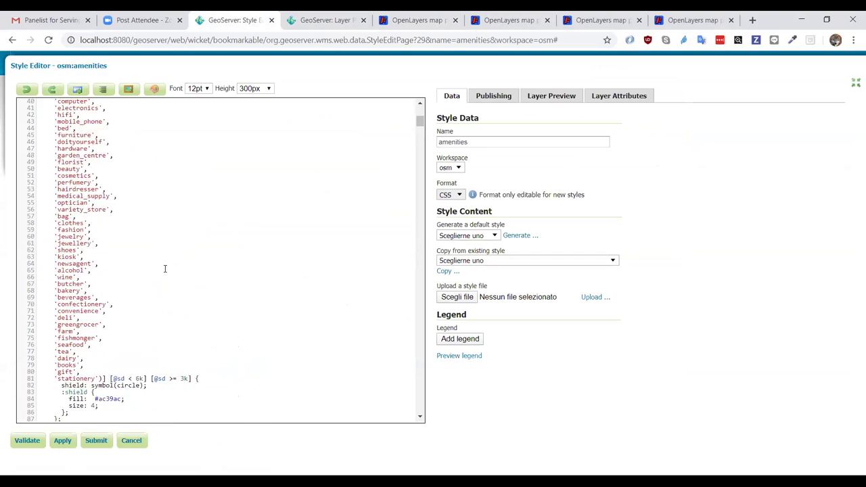
scroll(164, 269, "up", 4)
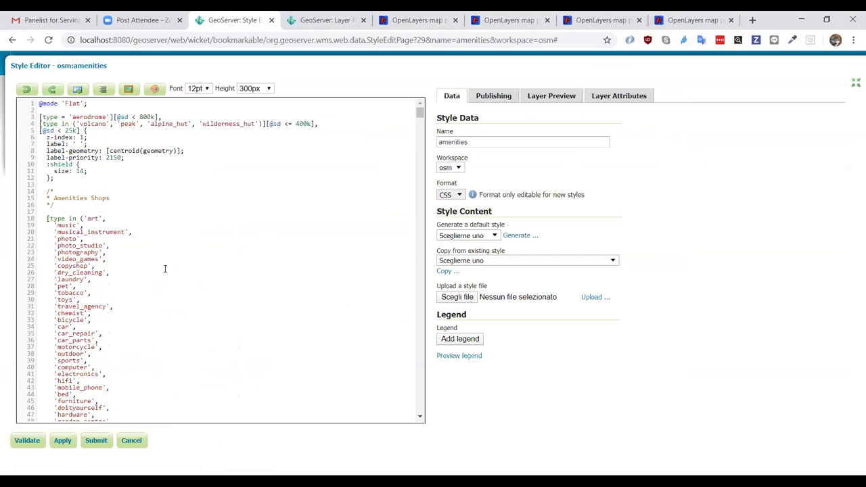
scroll(164, 268, "down", 1)
scroll(164, 268, "up", 1)
scroll(165, 268, "down", 11)
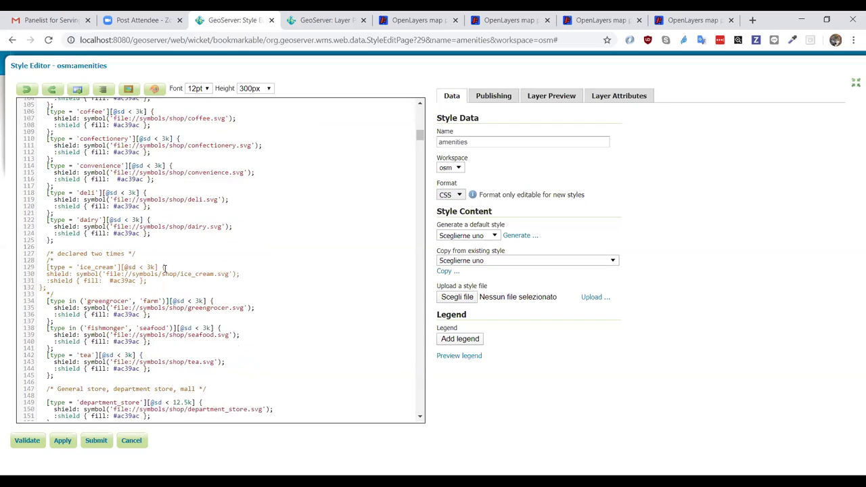
scroll(164, 268, "down", 6)
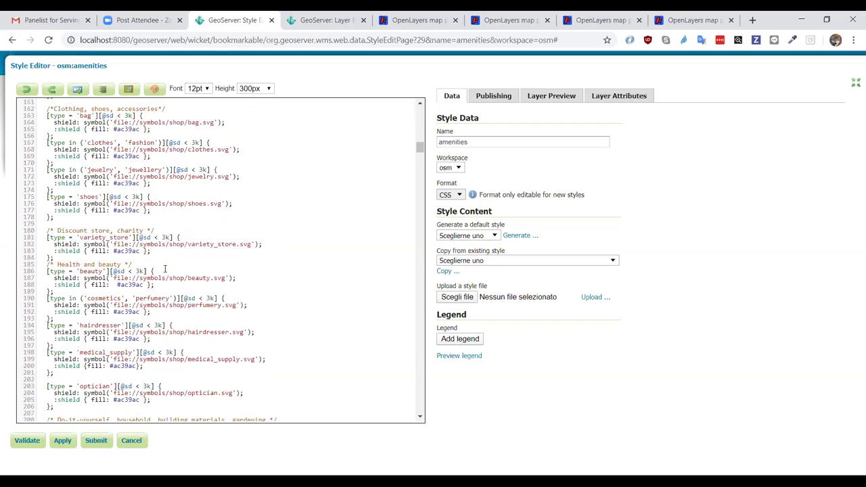
scroll(164, 269, "down", 7)
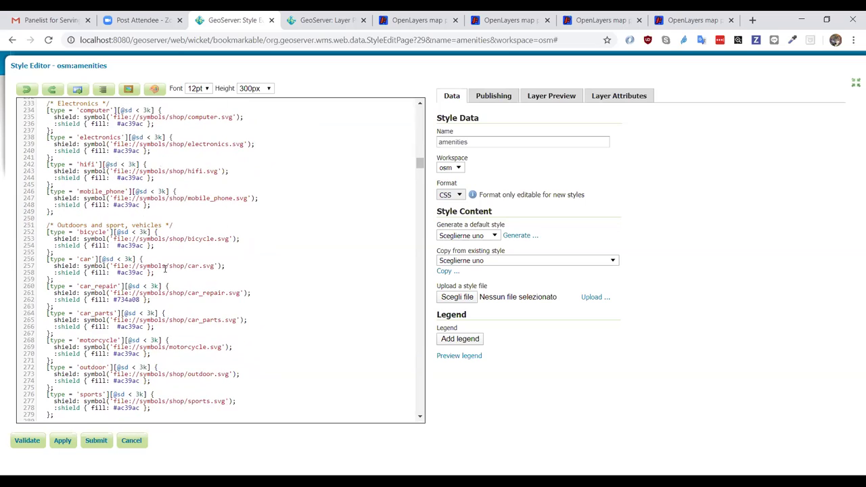
scroll(165, 269, "down", 2)
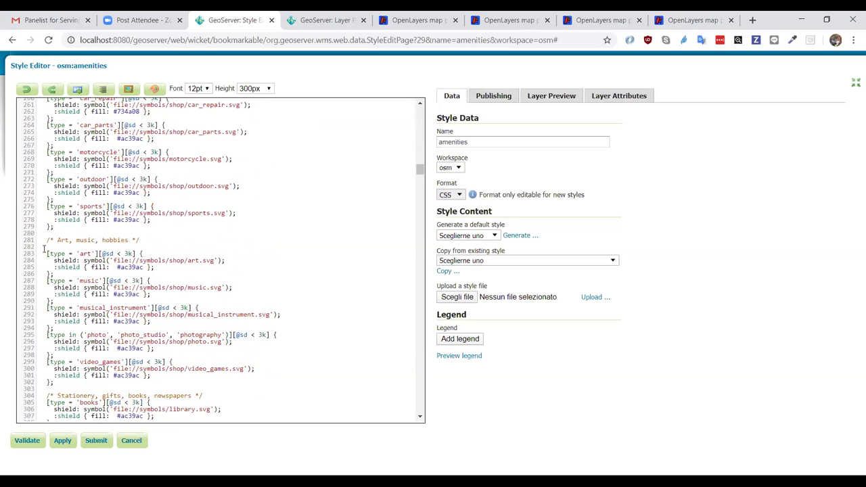
scroll(167, 323, "down", 2)
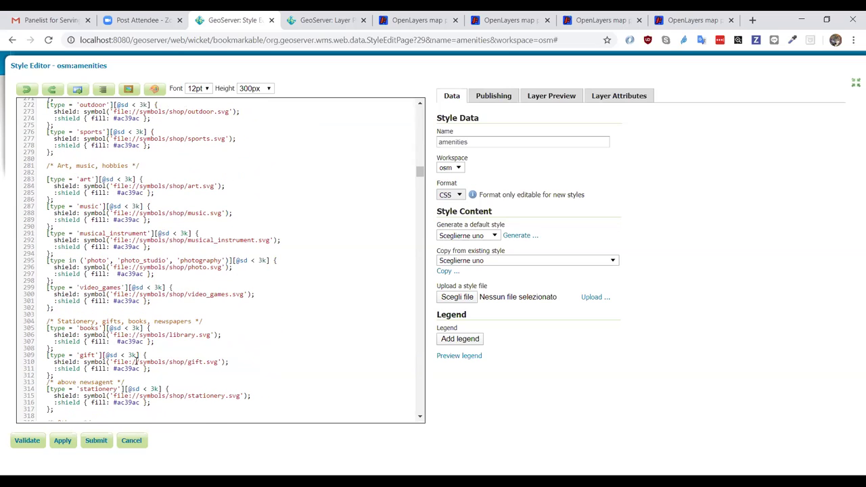
scroll(159, 288, "down", 1)
scroll(140, 287, "down", 20)
scroll(139, 288, "down", 20)
scroll(139, 288, "down", 3)
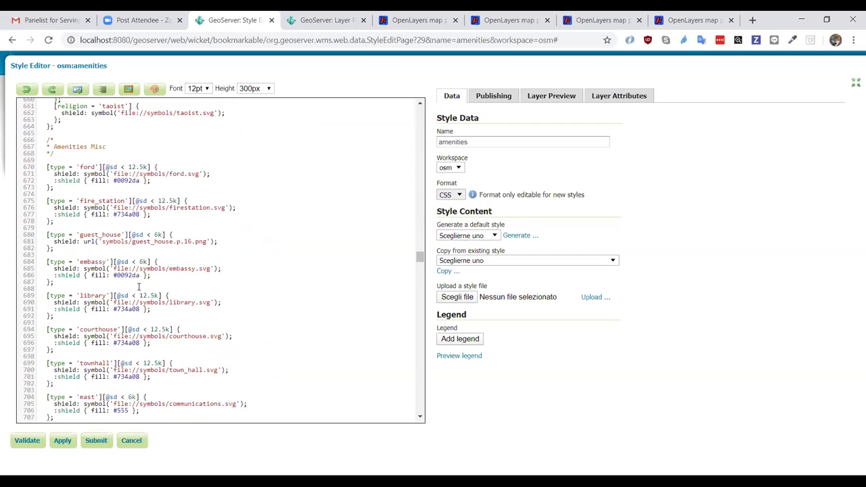
scroll(138, 287, "down", 20)
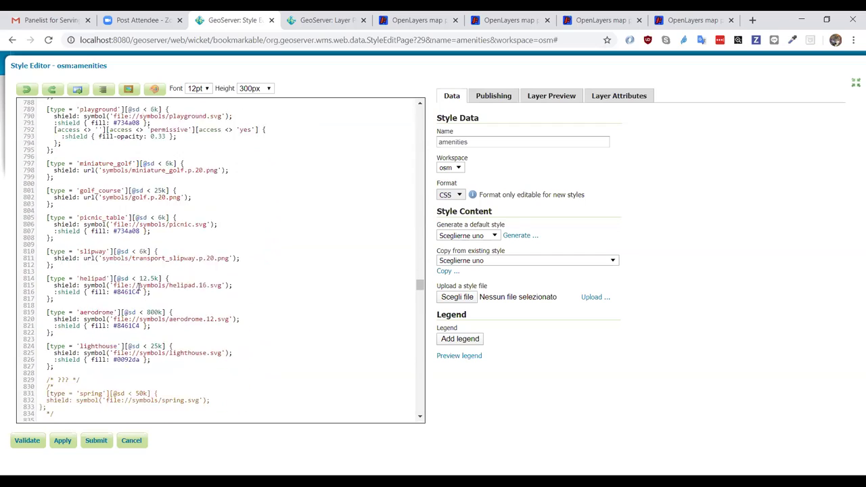
scroll(138, 287, "down", 4)
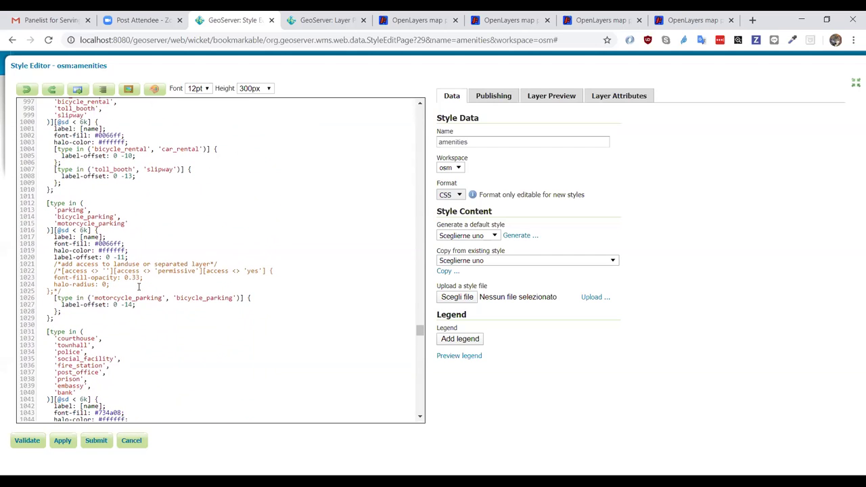
scroll(139, 287, "up", 7)
scroll(138, 286, "up", 20)
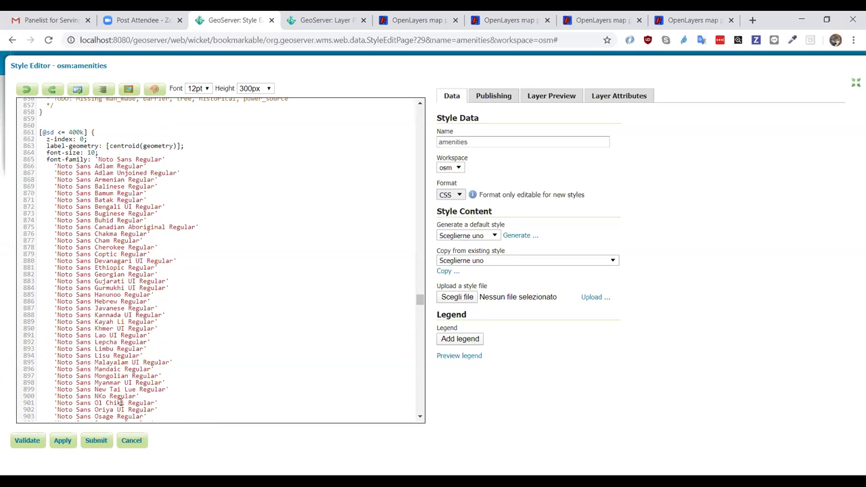
- Scroll past the Noto Sans font-family list and submit the osm:amenities style
scroll(120, 403, "down", 6)
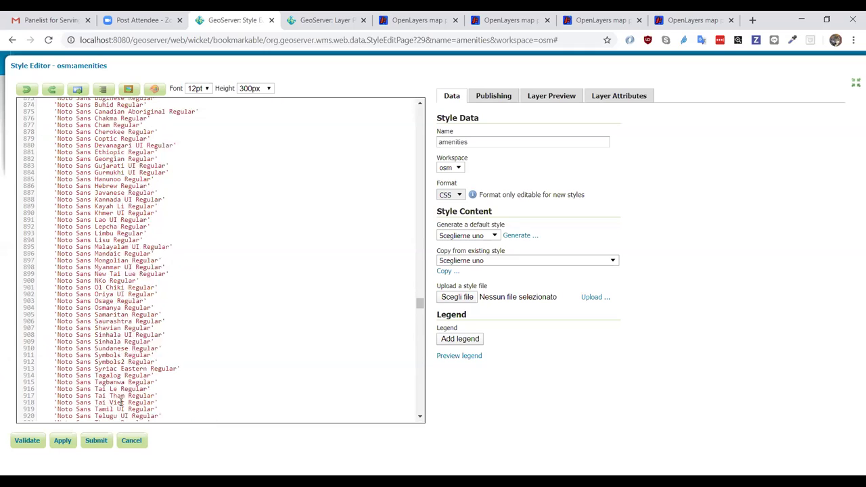
scroll(120, 403, "down", 1)
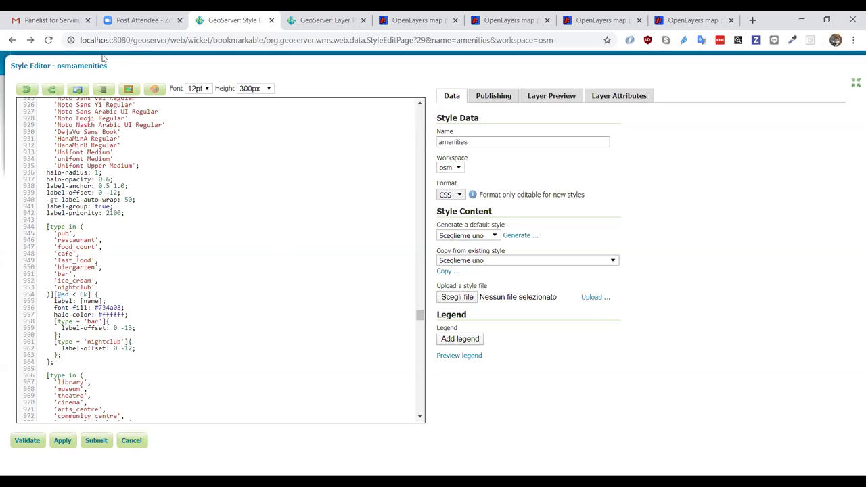
left_click(98, 440)
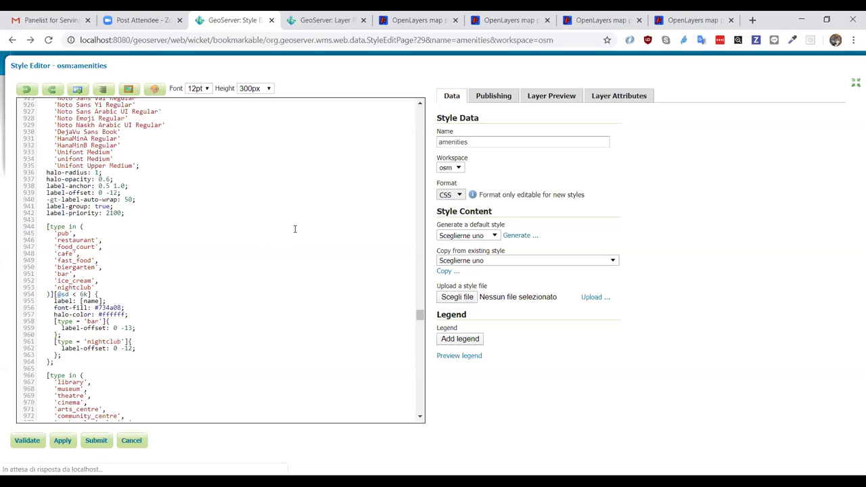
left_click(100, 441)
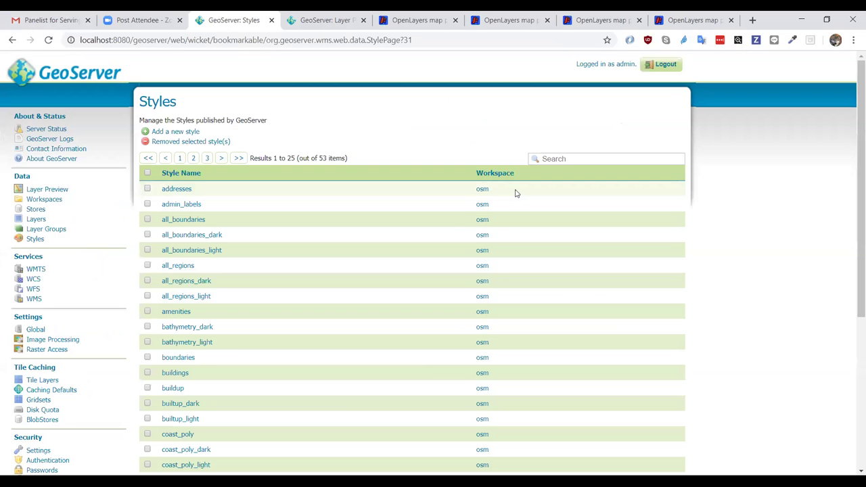
left_click(562, 159)
type("roads")
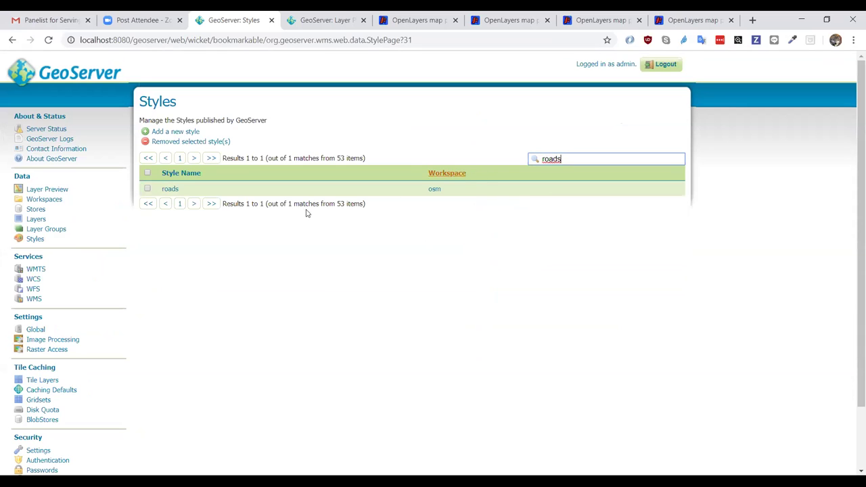
left_click(170, 189)
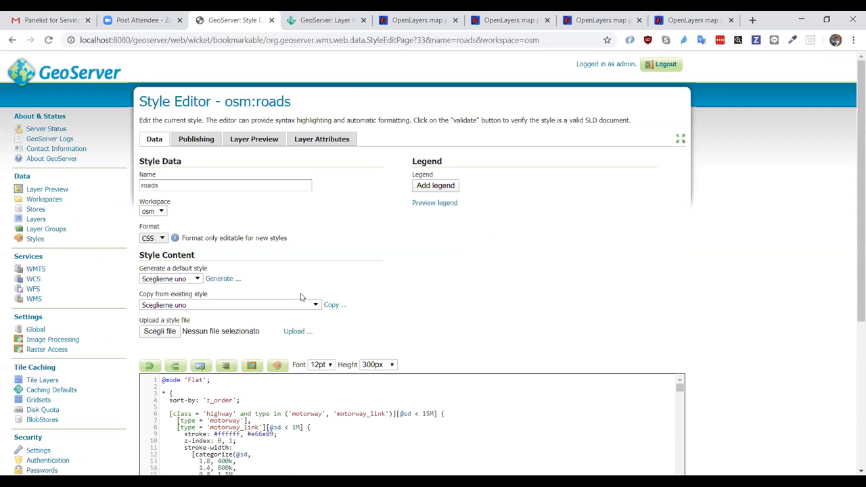
scroll(518, 257, "down", 3)
scroll(603, 122, "up", 3)
left_click(676, 102)
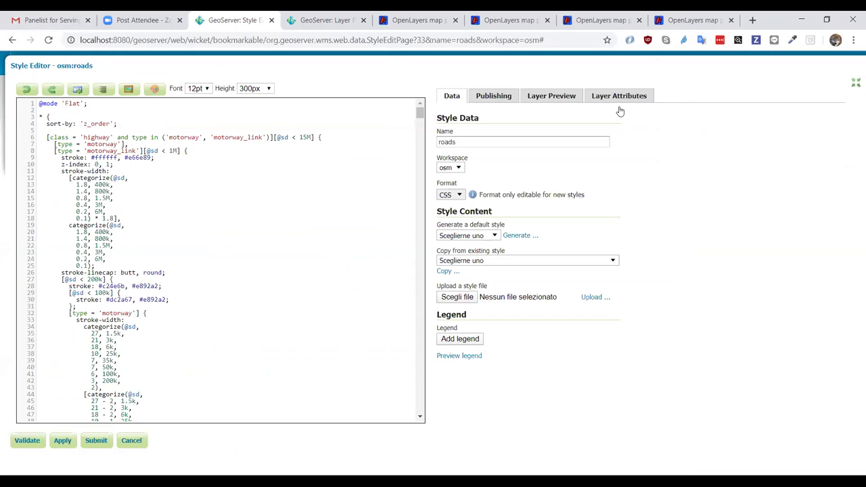
left_click_drag(47, 123, 117, 125)
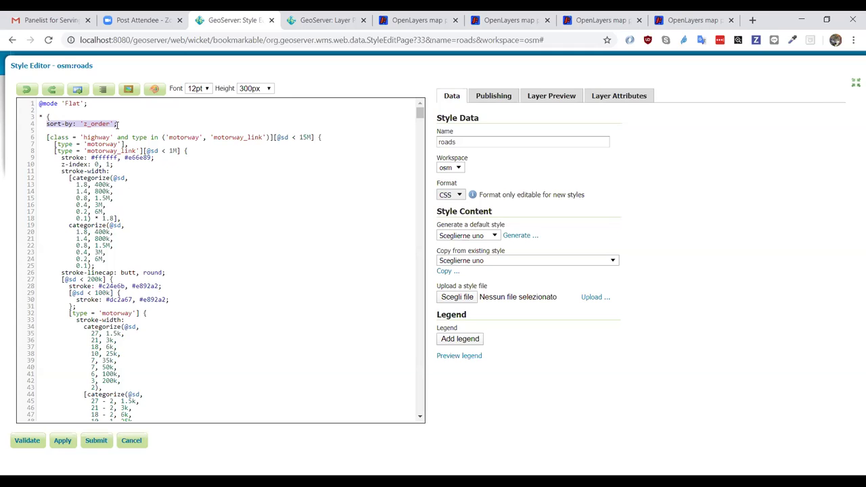
double_click(90, 125)
left_click_drag(46, 138, 347, 142)
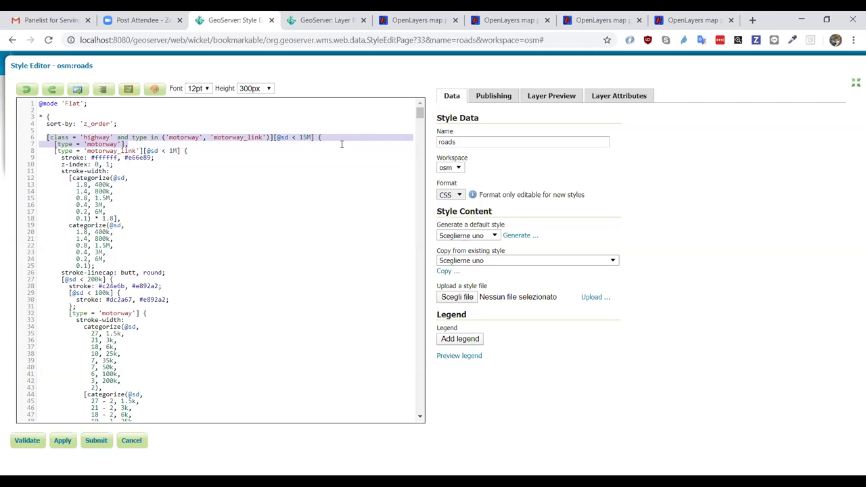
left_click(203, 157)
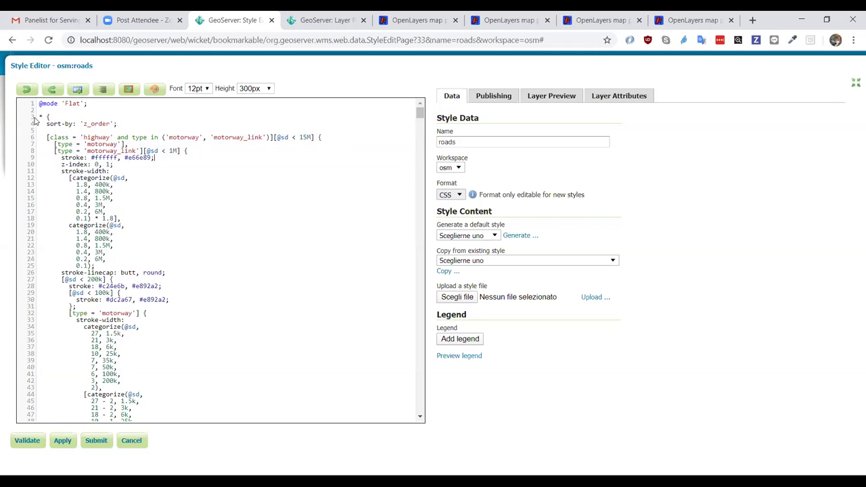
left_click_drag(45, 124, 127, 126)
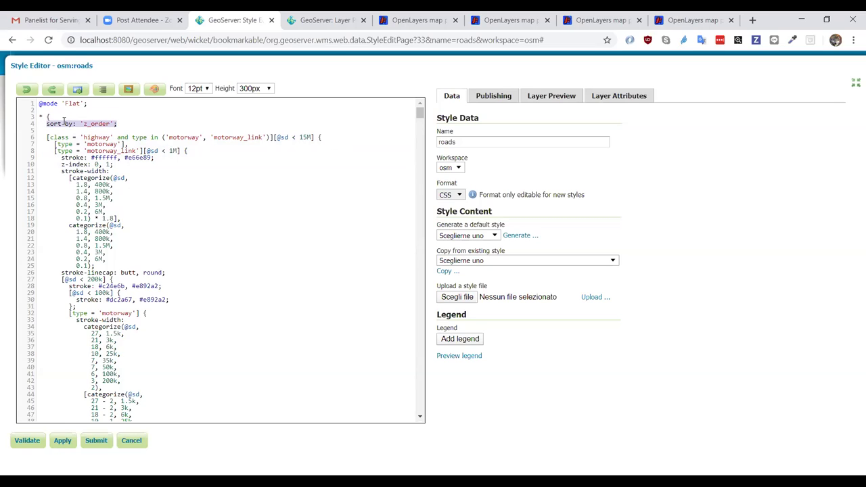
left_click_drag(49, 137, 328, 137)
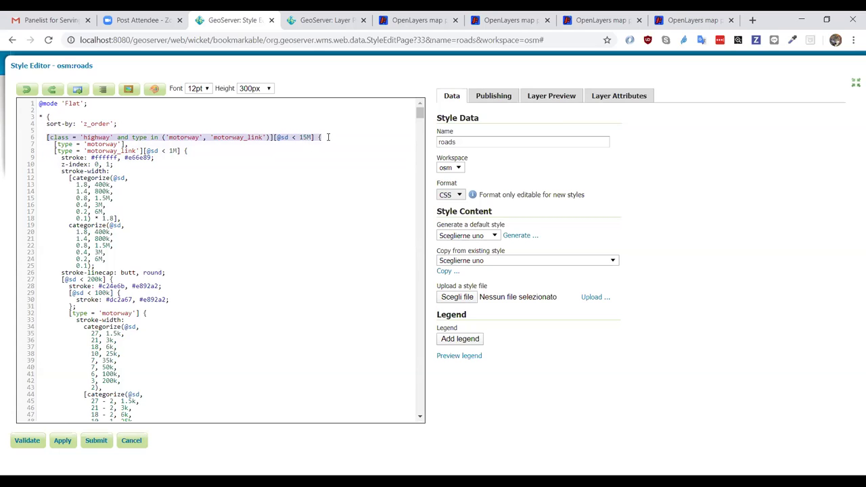
left_click(328, 138)
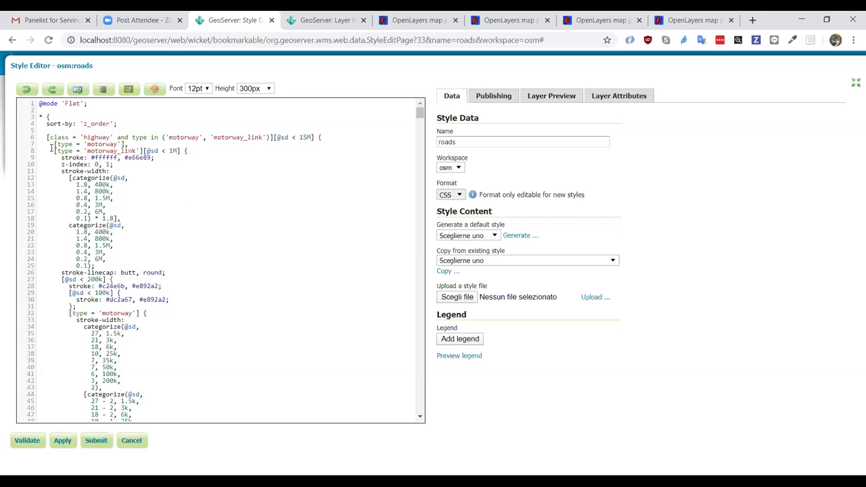
mouse_move(39, 137)
left_mouse_down()
mouse_move(102, 145)
mouse_move(165, 169)
mouse_move(187, 151)
left_mouse_up()
left_click(186, 151)
scroll(139, 236, "down", 2)
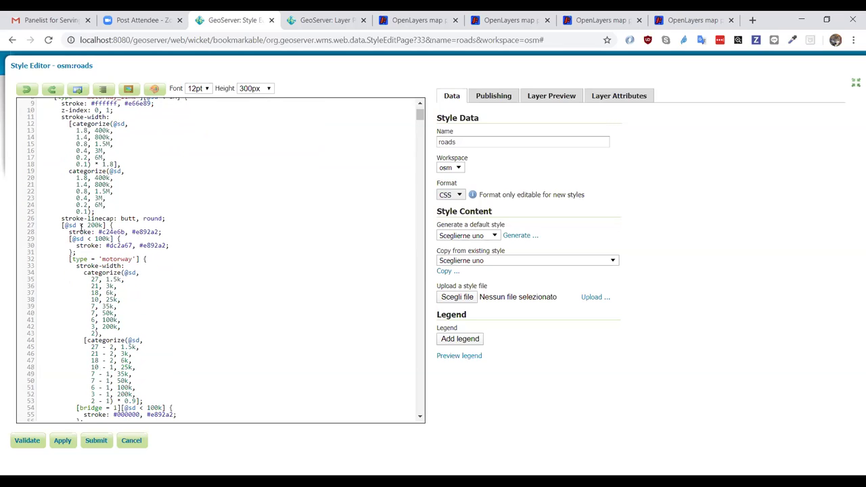
left_click_drag(87, 226, 105, 225)
scroll(149, 269, "down", 3)
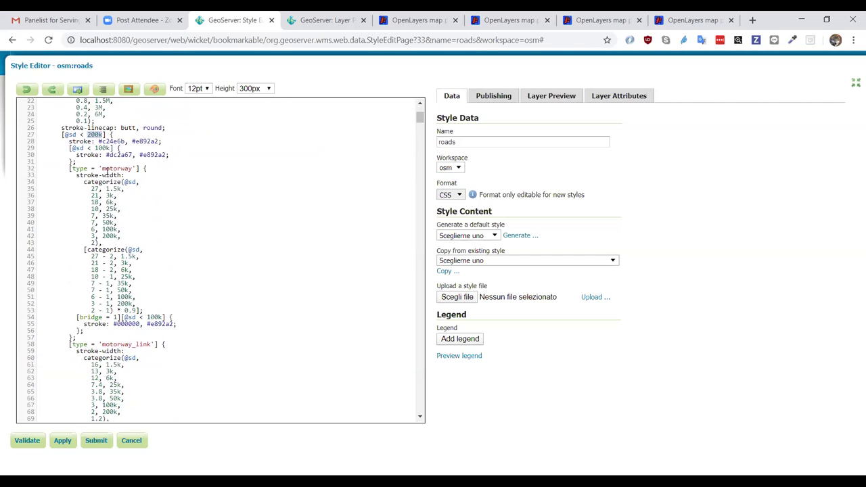
scroll(242, 304, "down", 5)
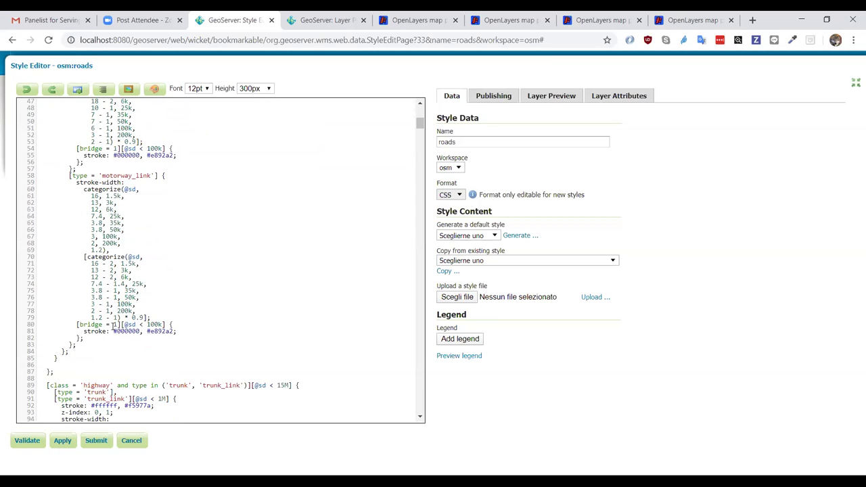
scroll(168, 278, "down", 5)
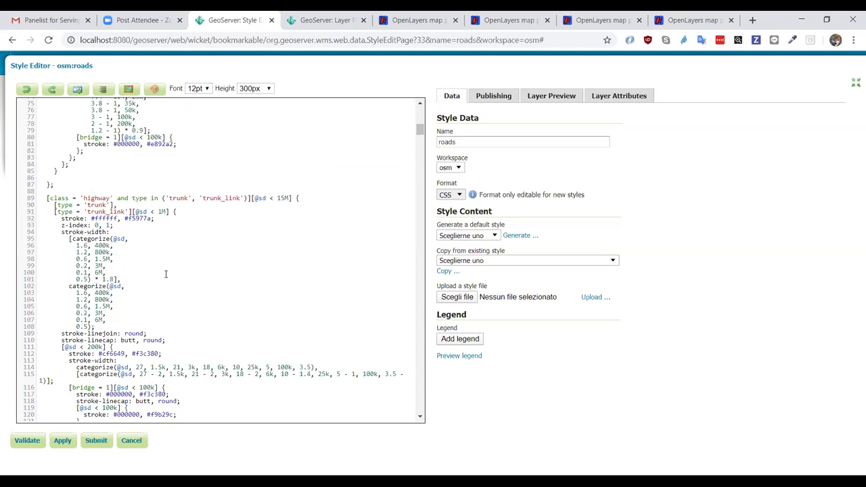
scroll(166, 276, "down", 2)
scroll(165, 275, "up", 1)
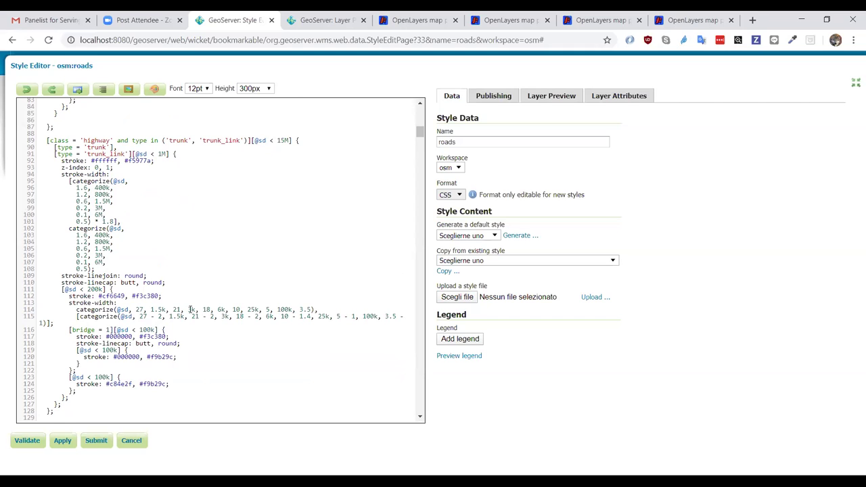
scroll(191, 309, "down", 5)
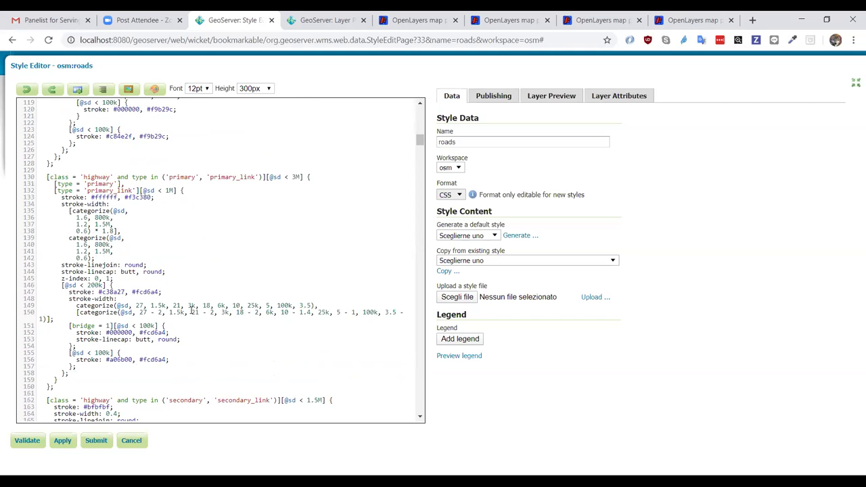
scroll(190, 310, "down", 12)
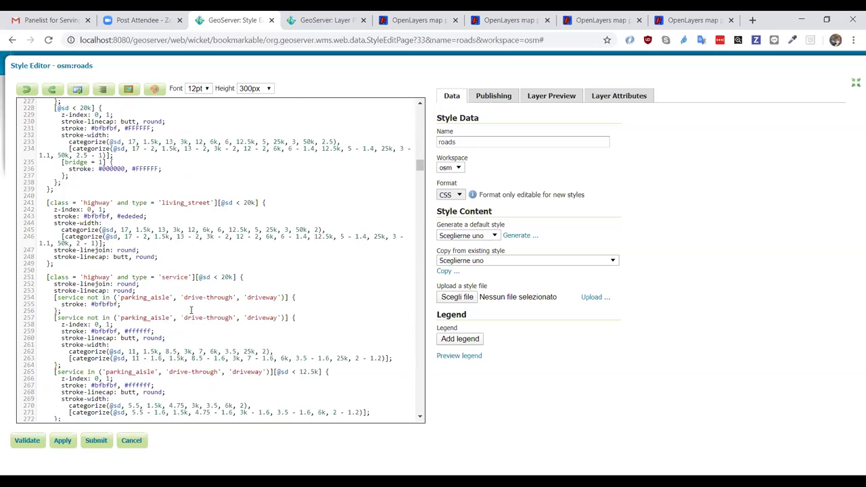
scroll(191, 309, "down", 2)
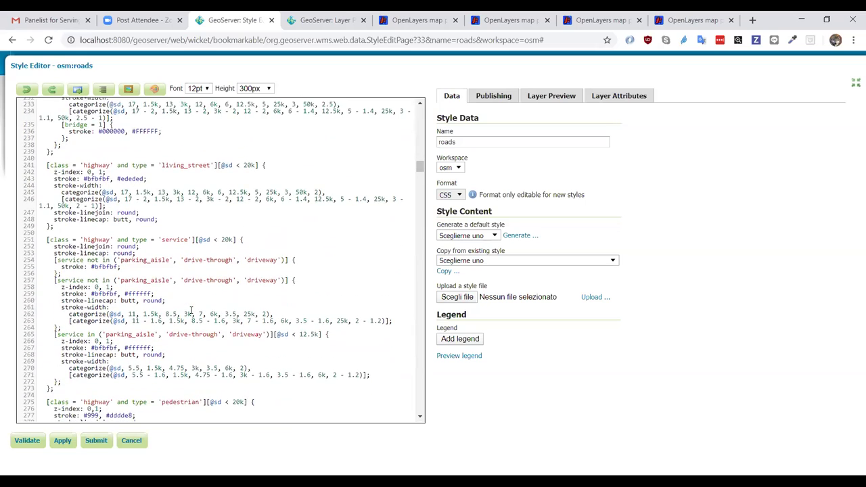
scroll(191, 310, "down", 12)
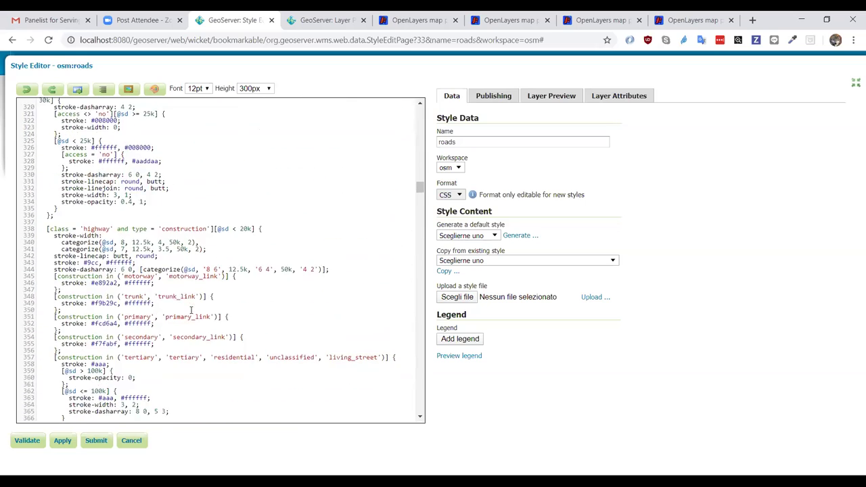
scroll(191, 309, "up", 2)
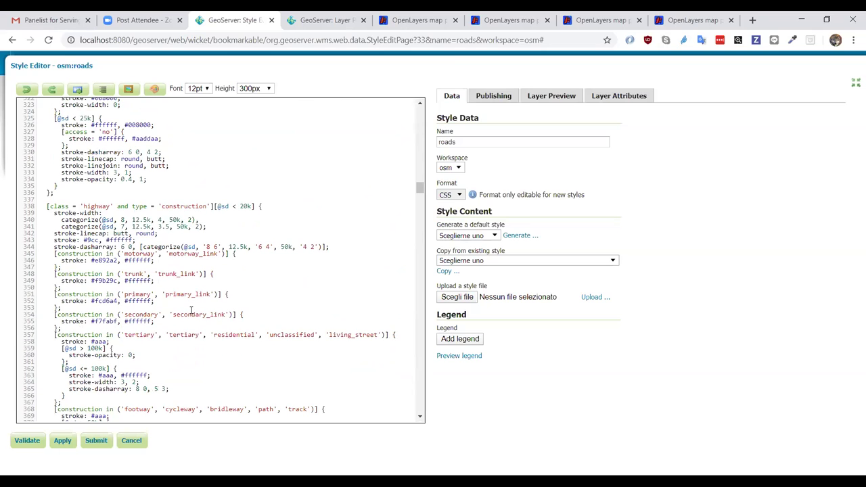
scroll(191, 310, "down", 5)
scroll(191, 310, "down", 3)
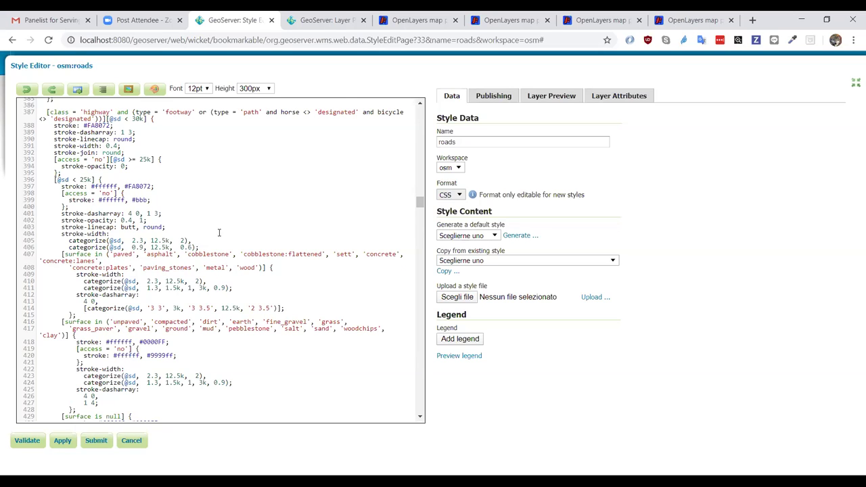
scroll(274, 280, "down", 4)
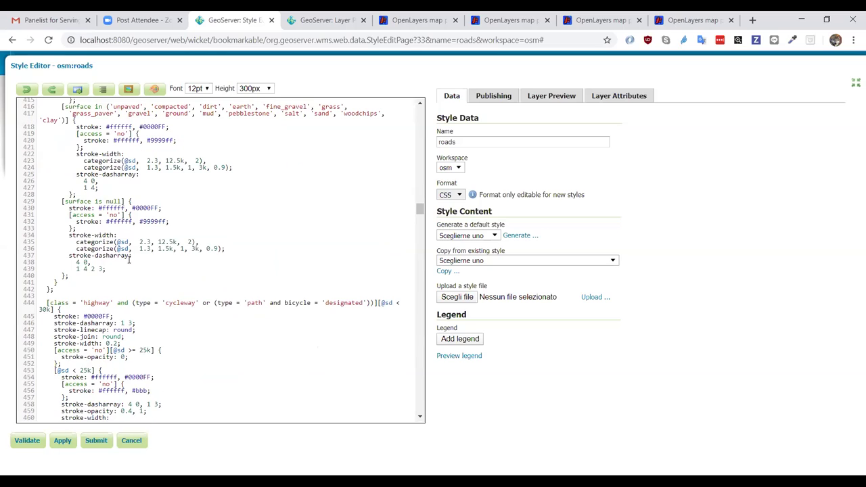
scroll(132, 268, "up", 2)
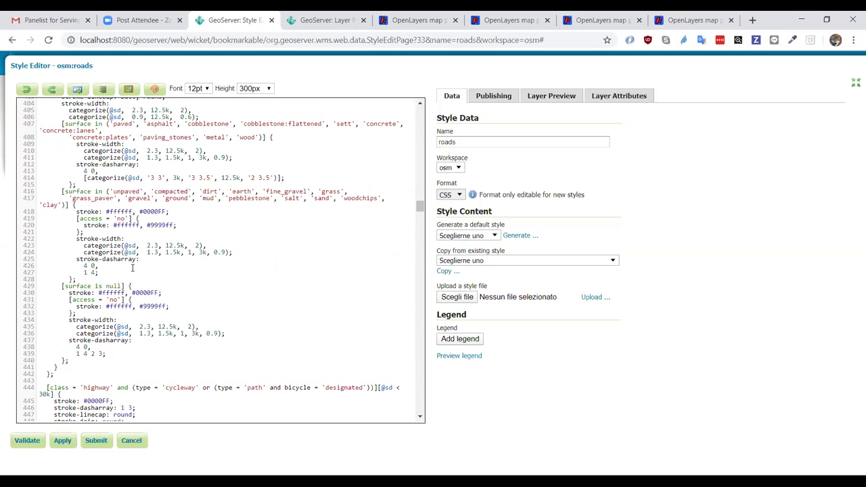
scroll(133, 268, "up", 1)
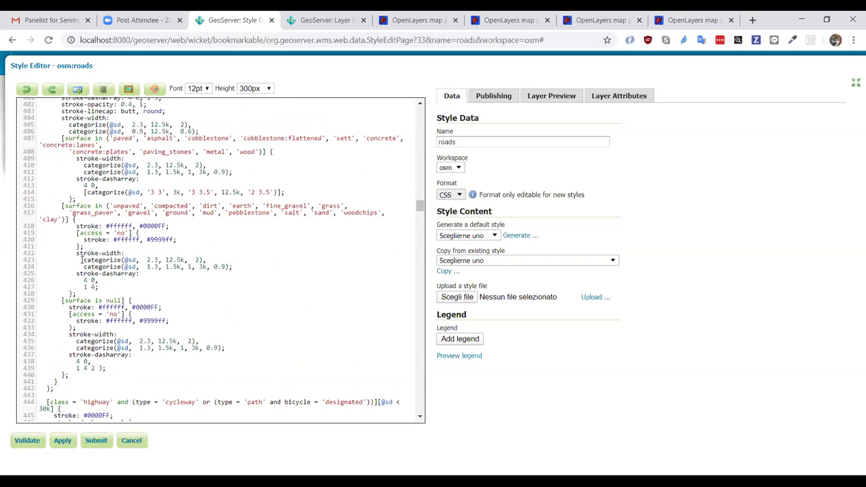
left_click_drag(81, 259, 212, 260)
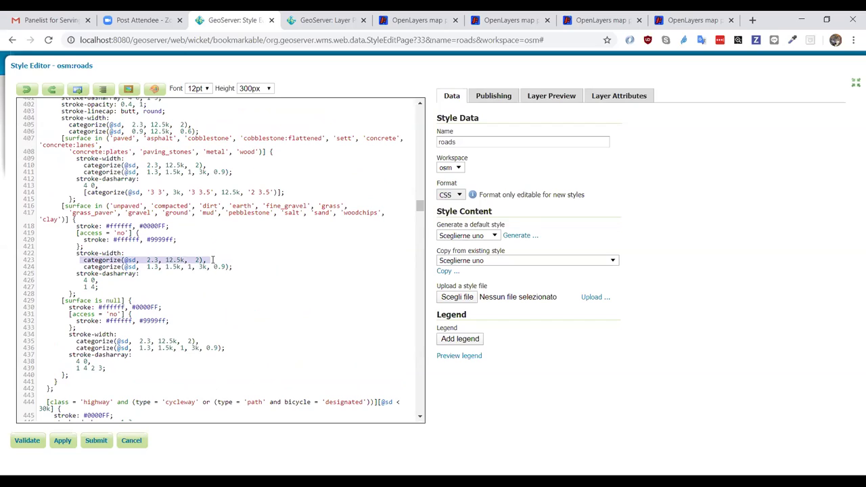
left_click(153, 260)
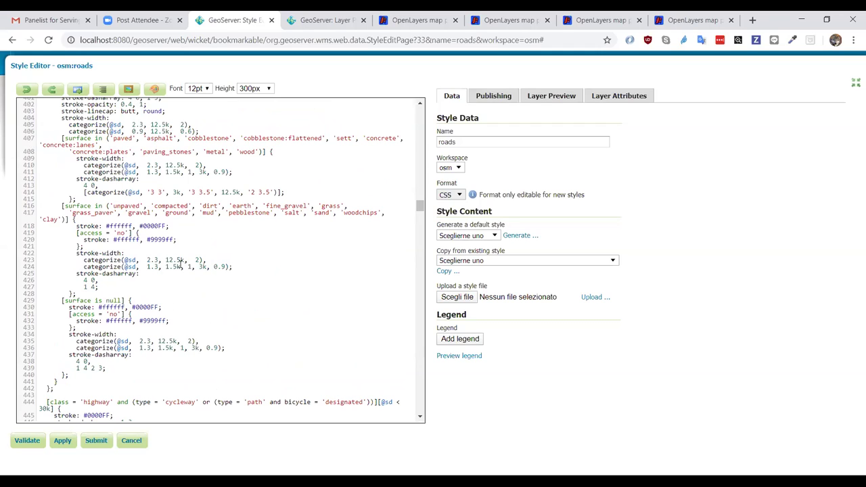
scroll(216, 284, "down", 5)
scroll(226, 293, "down", 1)
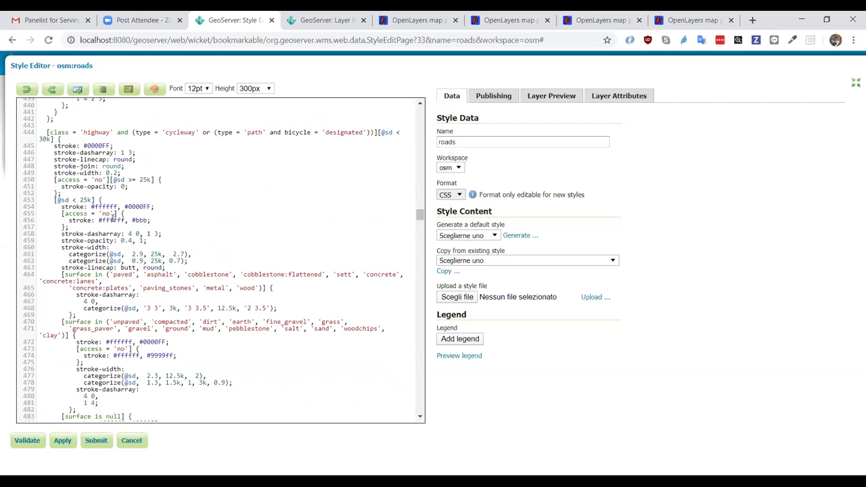
left_click(57, 200)
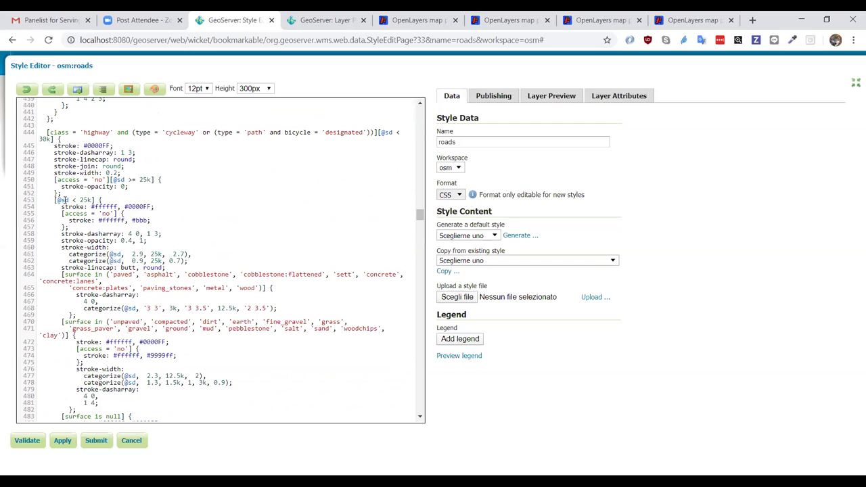
scroll(249, 281, "down", 7)
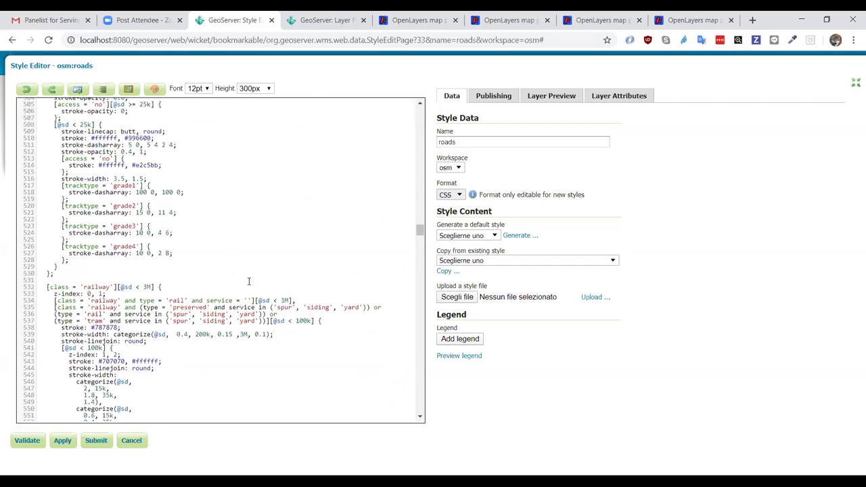
scroll(248, 282, "down", 20)
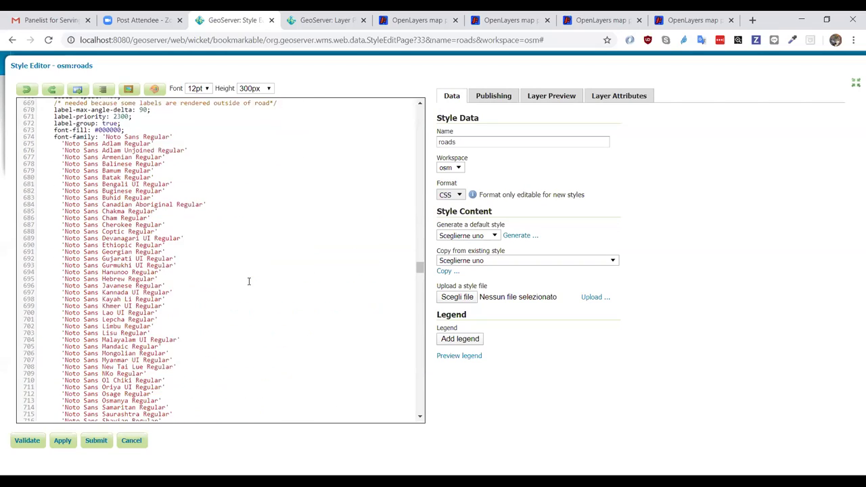
scroll(249, 281, "down", 3)
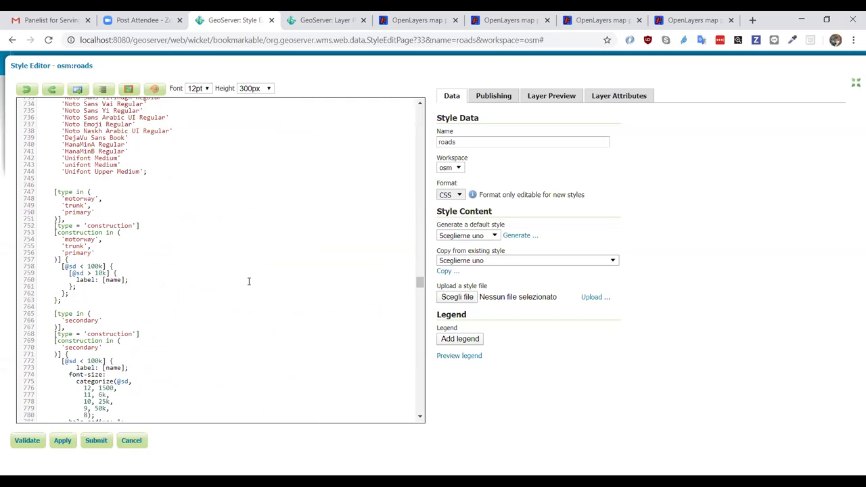
scroll(248, 282, "up", 9)
scroll(248, 282, "down", 5)
scroll(248, 281, "down", 3)
left_click(56, 192)
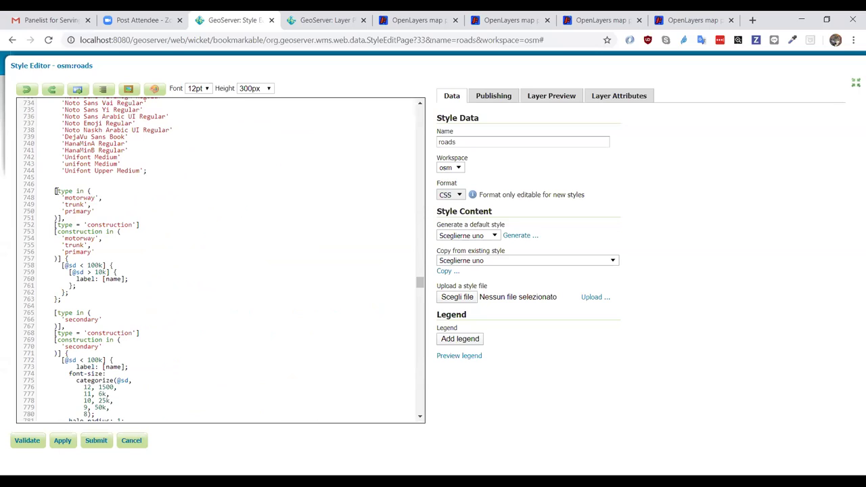
left_click_drag(56, 192, 100, 309)
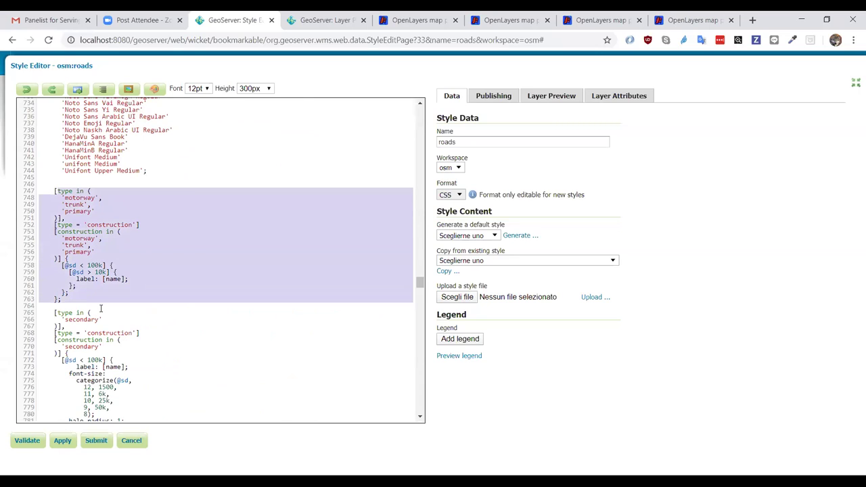
left_click(100, 308)
double_click(88, 279)
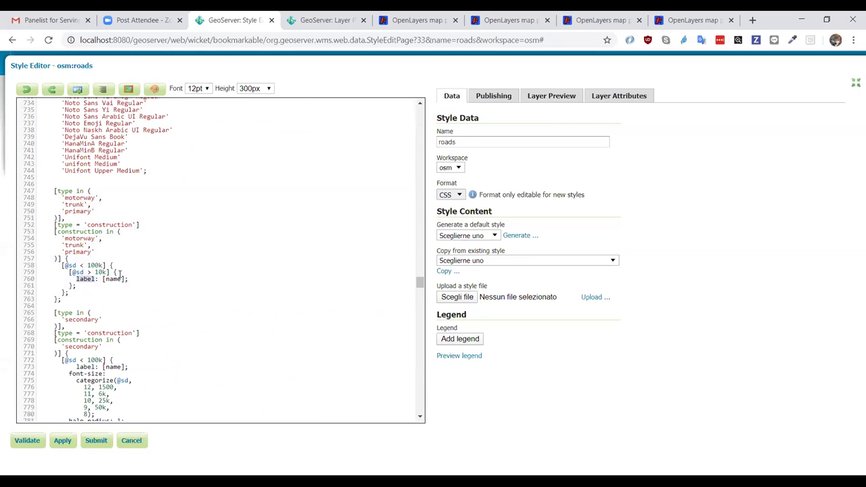
left_click(119, 279)
left_click_drag(77, 278, 132, 279)
scroll(184, 310, "down", 11)
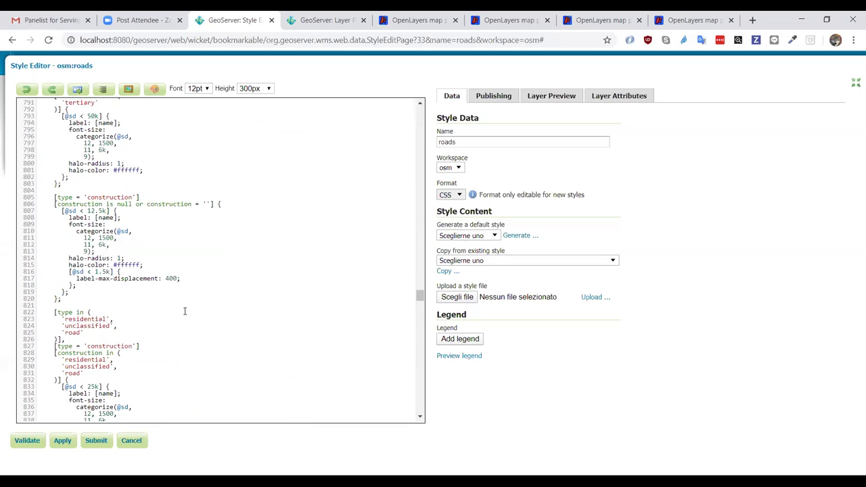
scroll(184, 310, "down", 13)
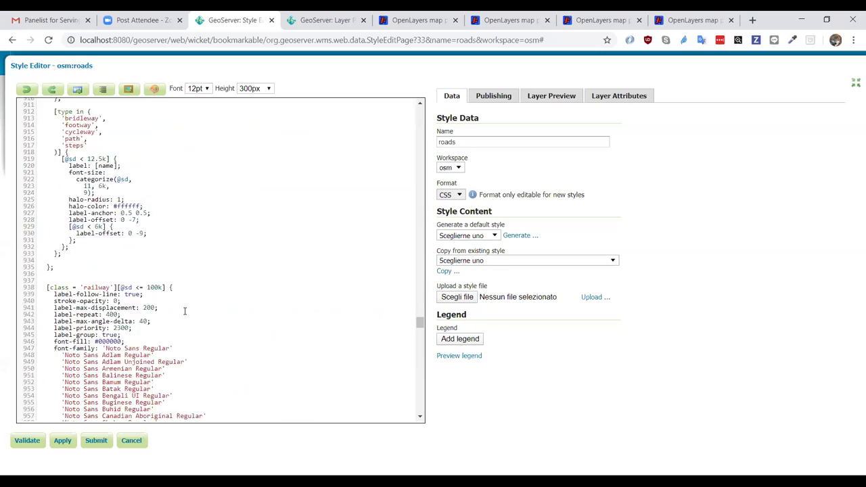
scroll(184, 310, "down", 20)
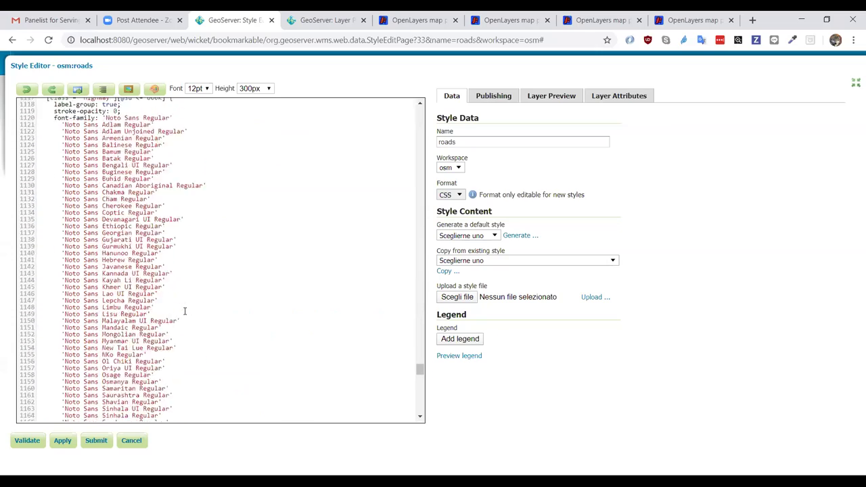
scroll(184, 310, "down", 5)
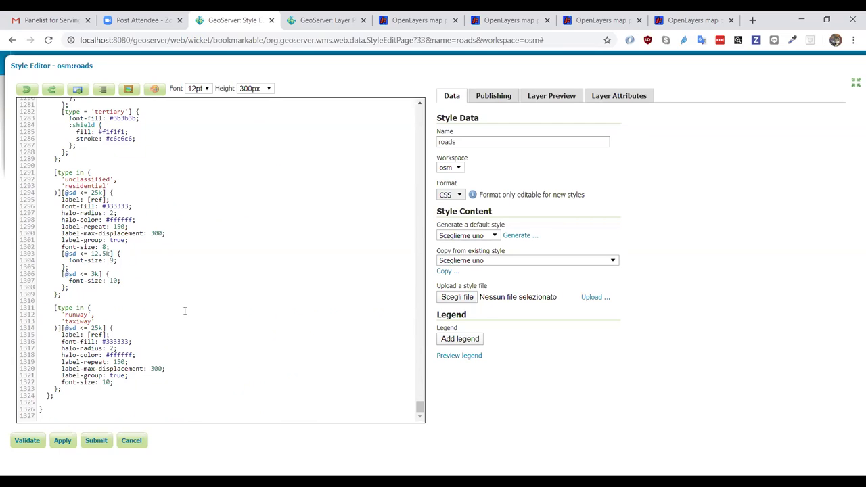
scroll(184, 311, "up", 20)
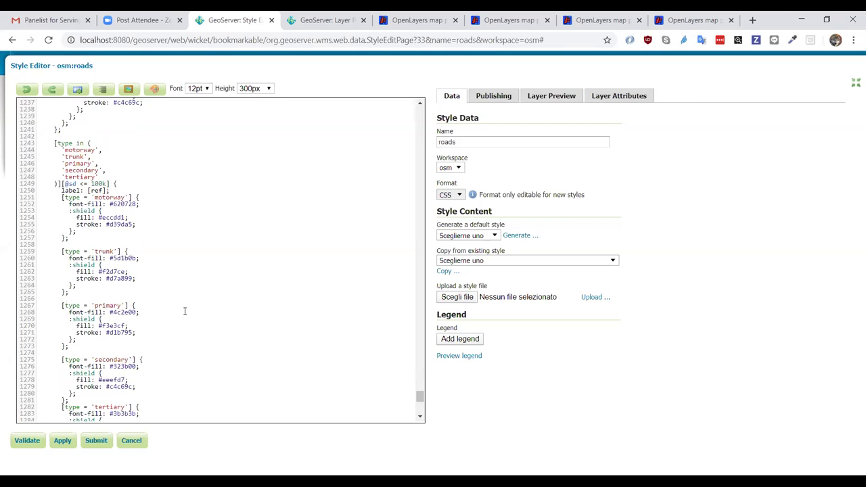
scroll(184, 311, "up", 20)
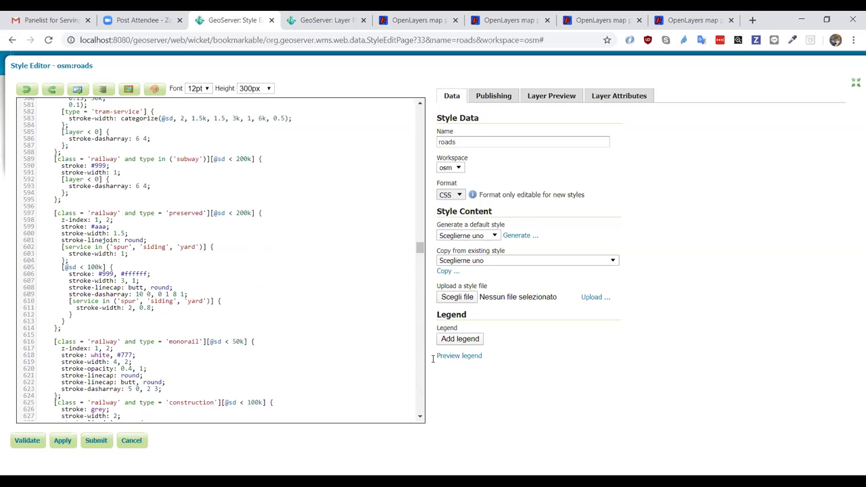
left_click(292, 26)
scroll(280, 101, "up", 6)
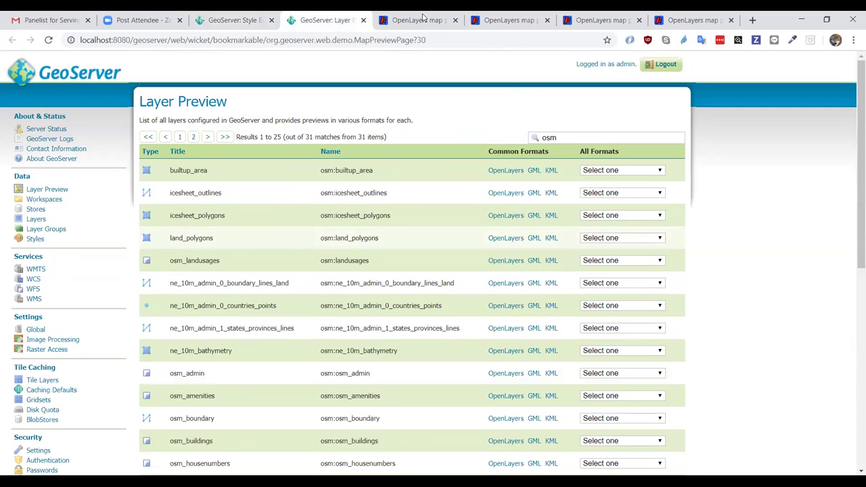
left_click(213, 16)
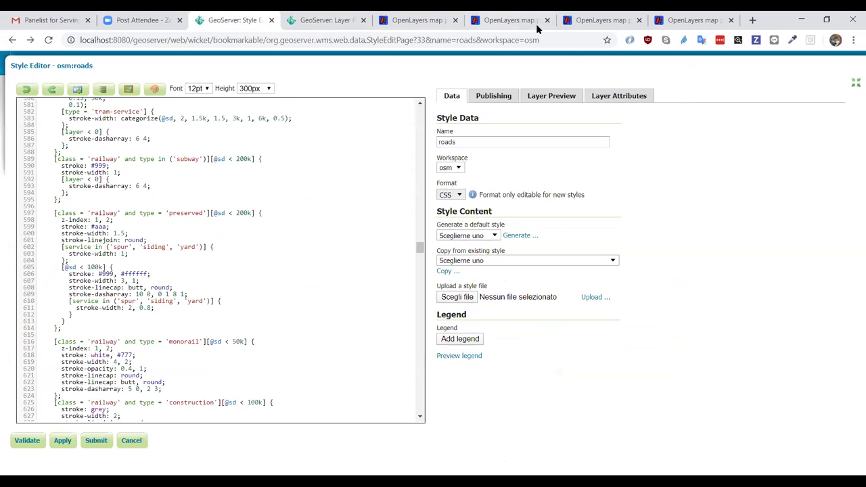
- Load the geosolutions-it geoserver repository on GitHub in a new tab
key("ctrl+t")
type("gith")
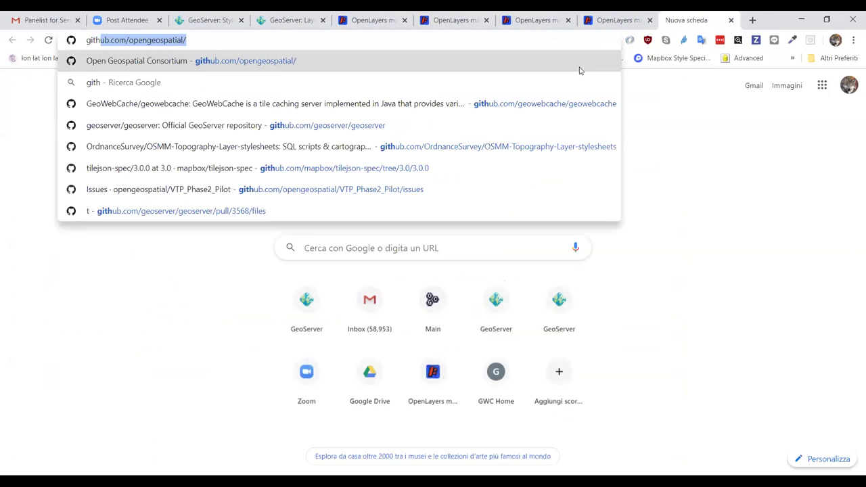
type("ub.com/geosolutions-it/geose")
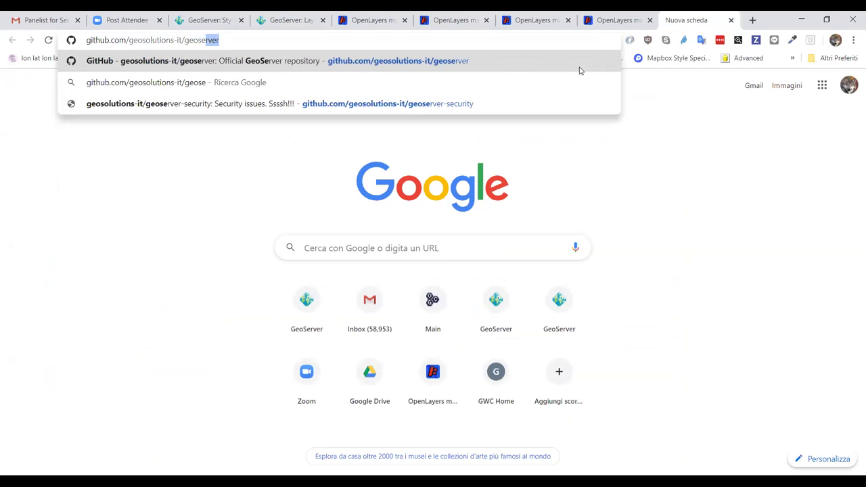
key("Return")
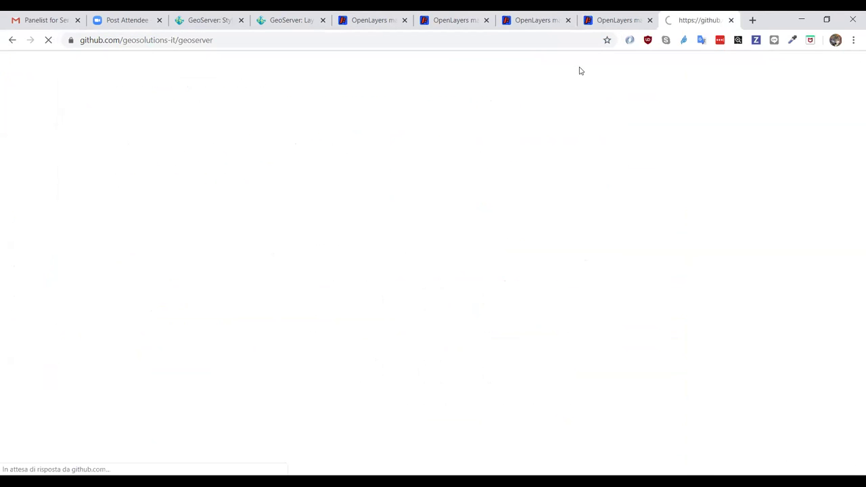
scroll(261, 121, "down", 4)
scroll(261, 121, "down", 10)
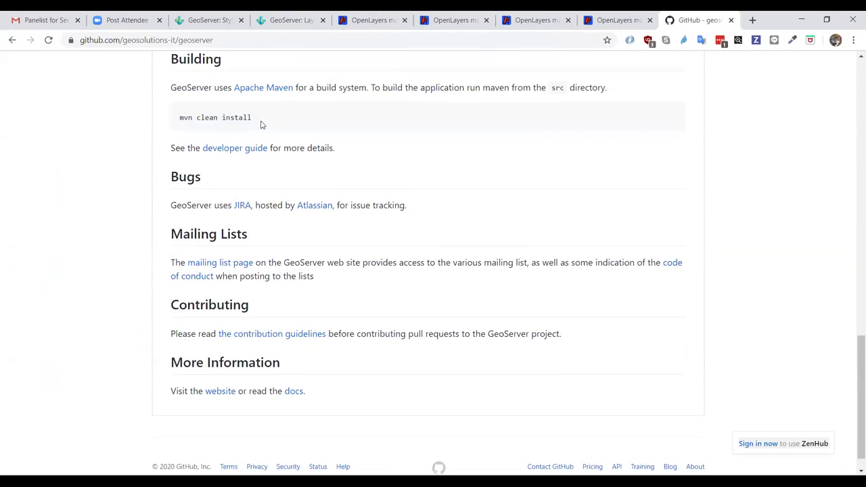
scroll(261, 120, "up", 10)
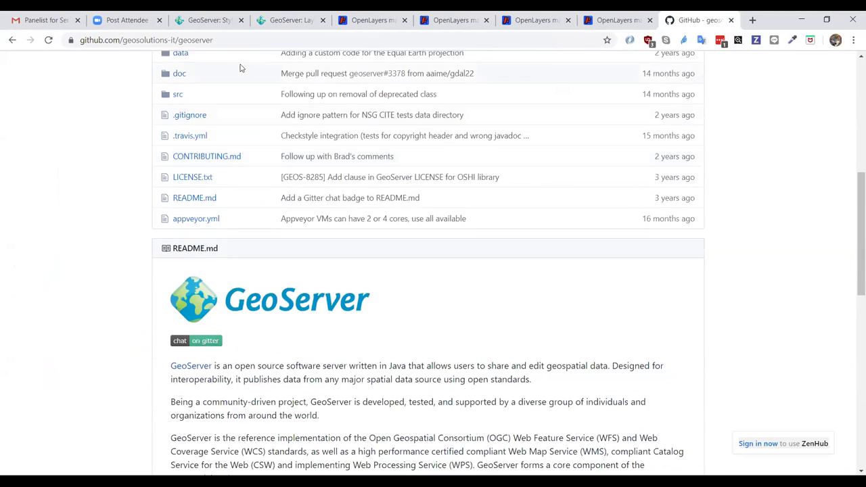
- Switch to the osm-styles repository and read its README to the low-resolution GeoPackage section
left_click(242, 40)
double_click(242, 41)
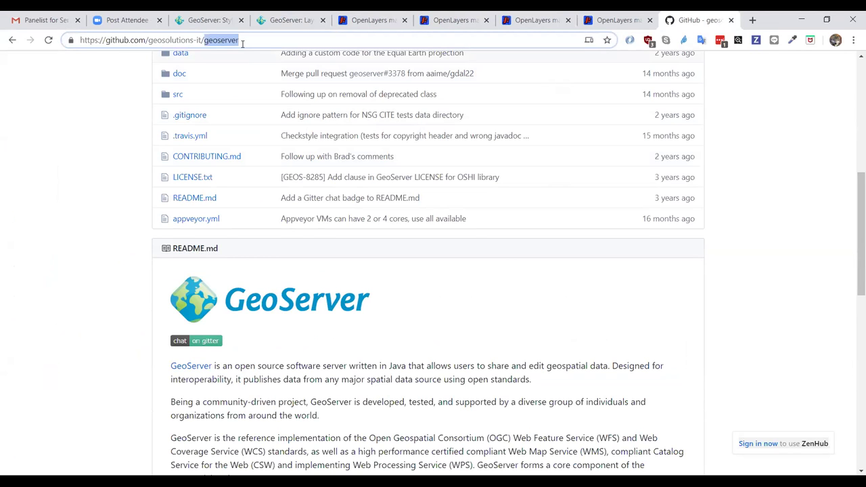
type("osm-styles")
key("Return")
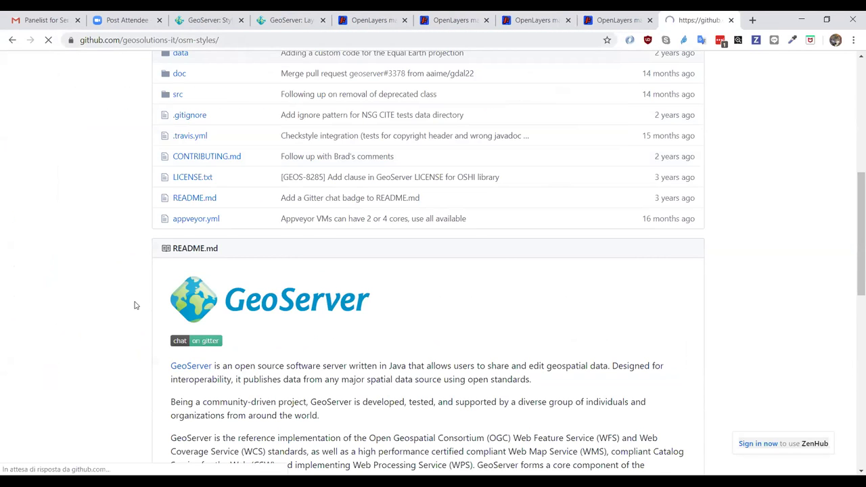
scroll(129, 349, "down", 6)
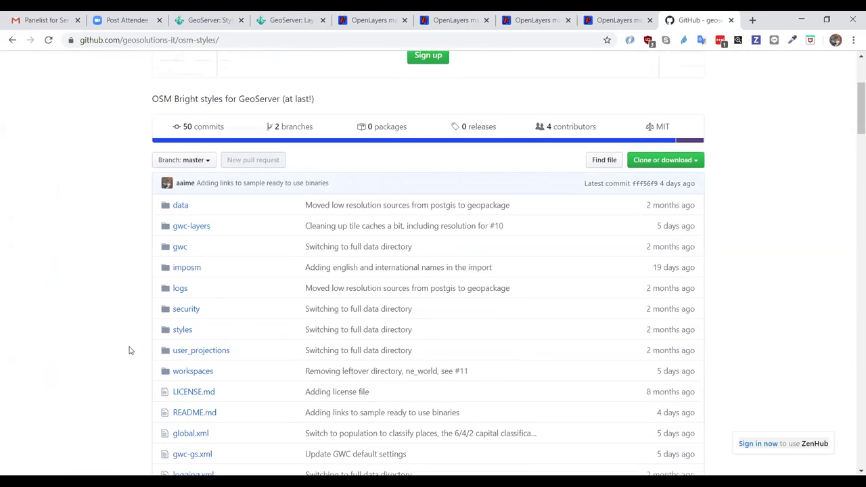
scroll(130, 349, "down", 7)
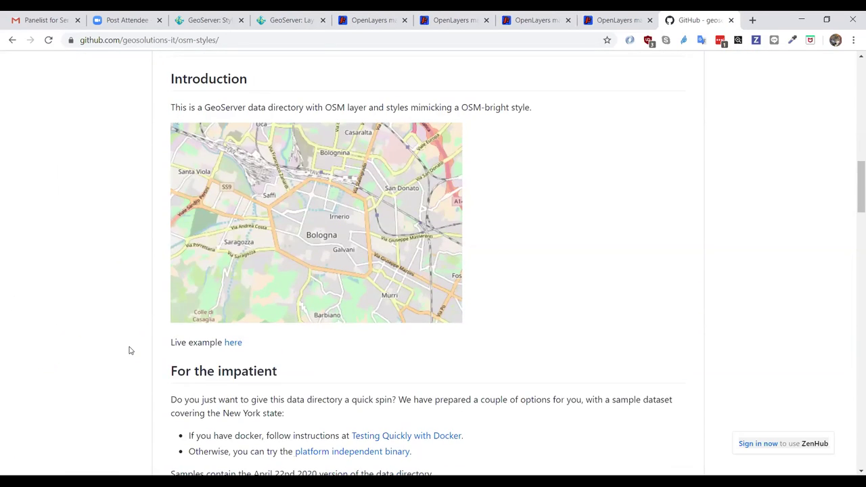
scroll(130, 350, "down", 5)
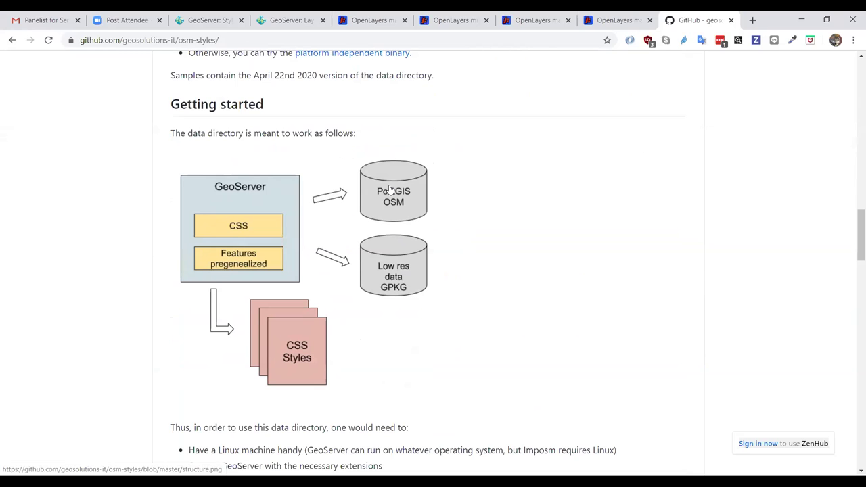
scroll(162, 369, "down", 3)
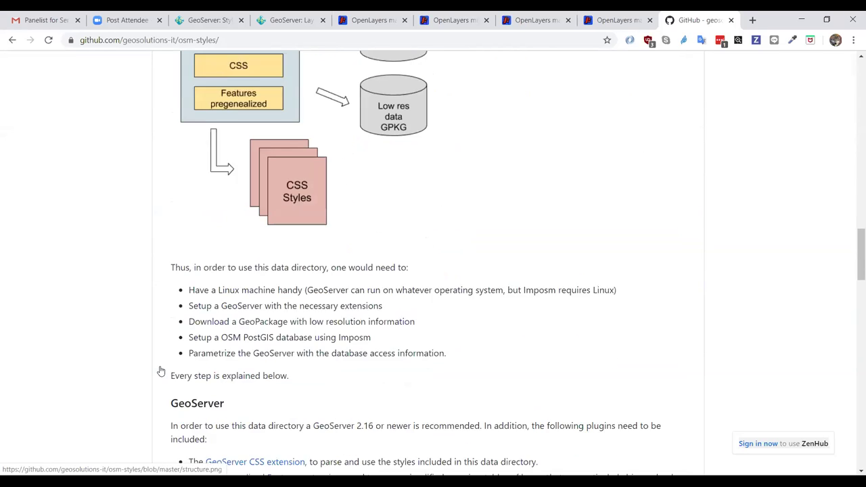
scroll(174, 365, "down", 5)
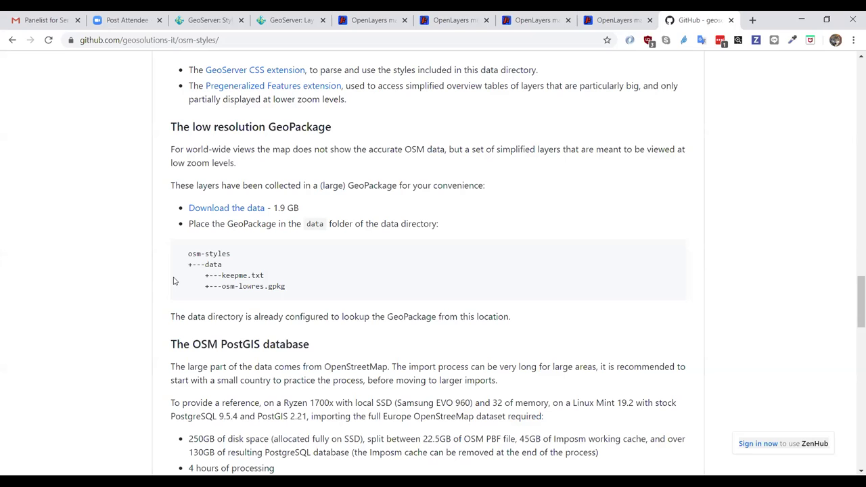
- Scroll to the OSM PostGIS database steps and open the Geofabrik download server link in a new tab
scroll(161, 298, "down", 3)
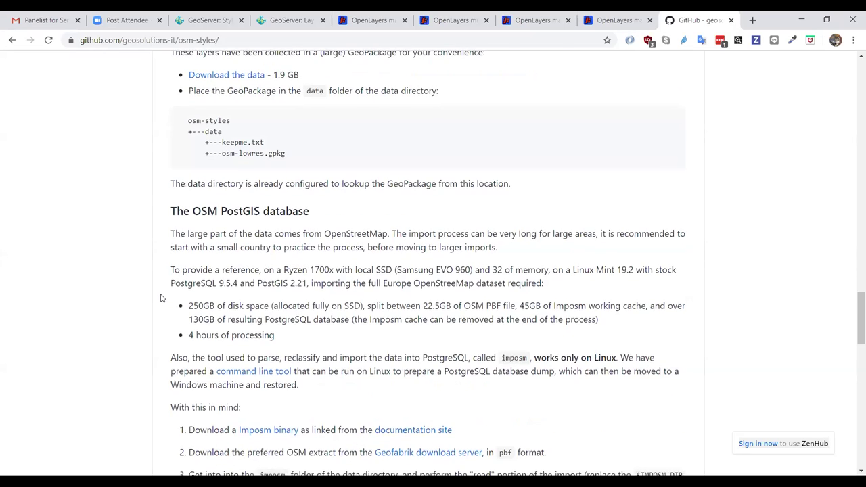
scroll(161, 297, "down", 1)
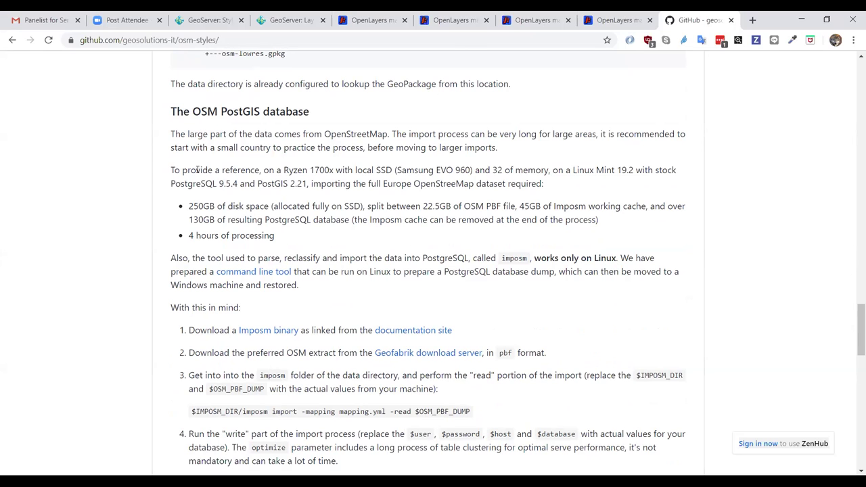
scroll(221, 174, "down", 1)
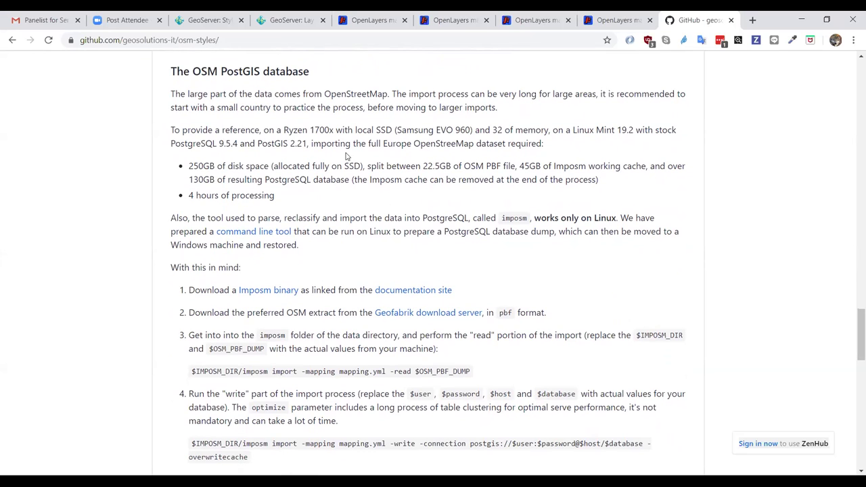
right_click(427, 313)
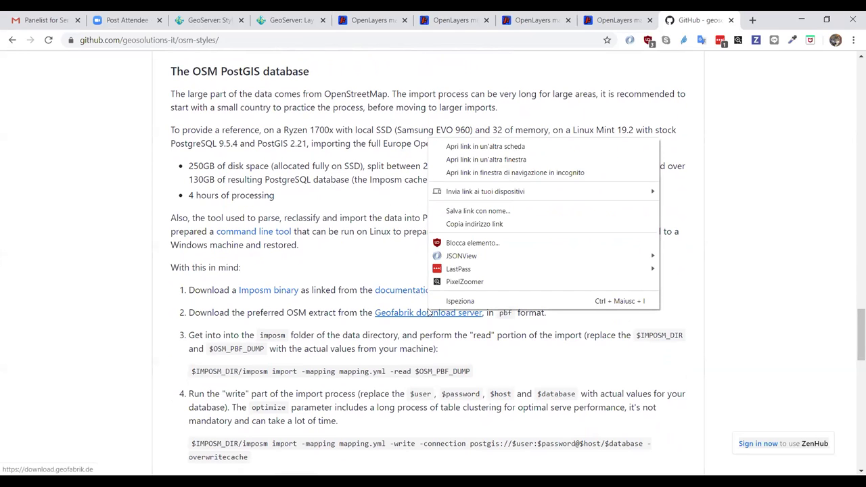
left_click(565, 148)
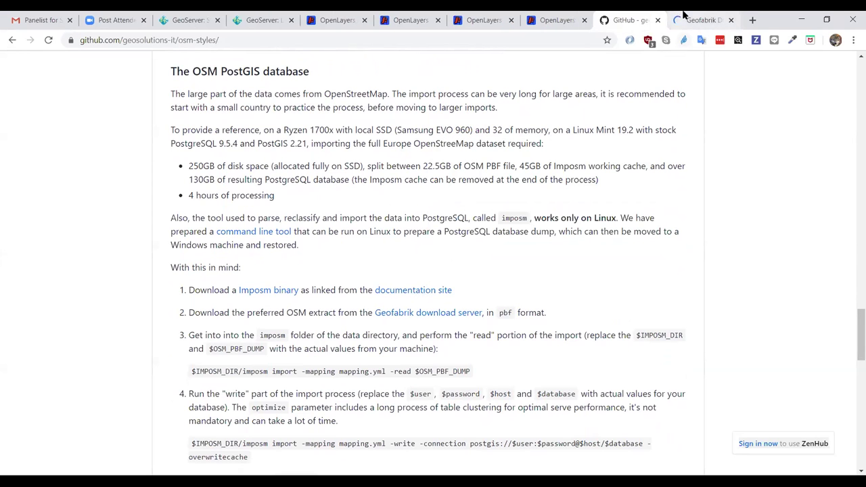
- On Geofabrik, browse the Africa region and its Djibouti extract, then return to the main list
left_click(683, 17)
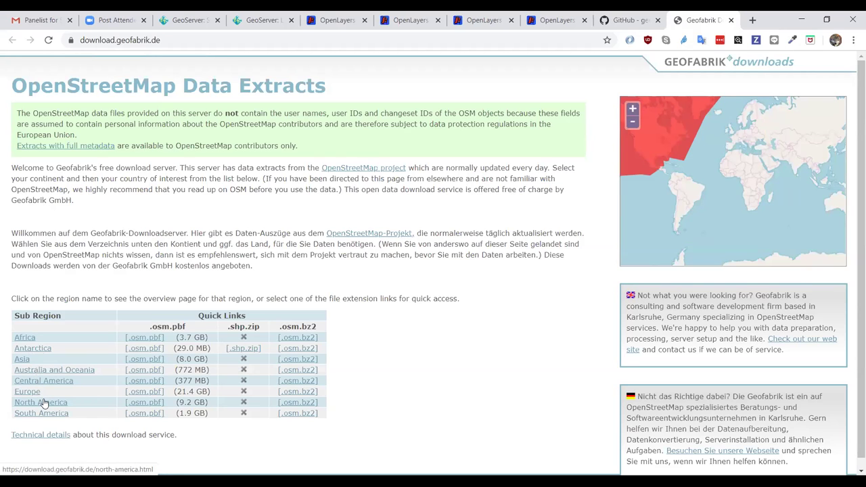
left_click(25, 337)
scroll(152, 307, "down", 2)
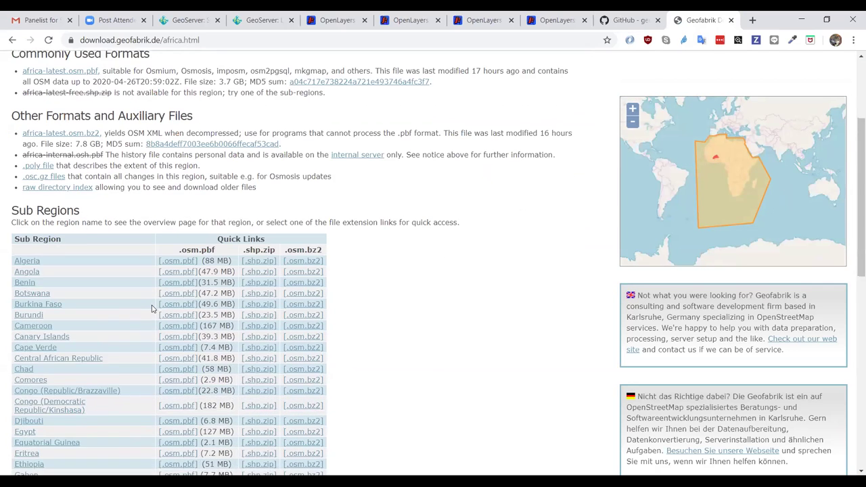
scroll(152, 307, "down", 1)
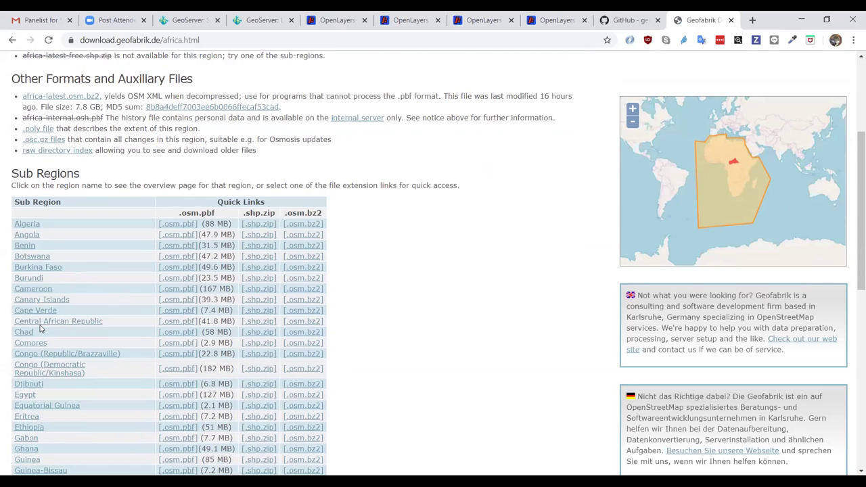
left_click(42, 384)
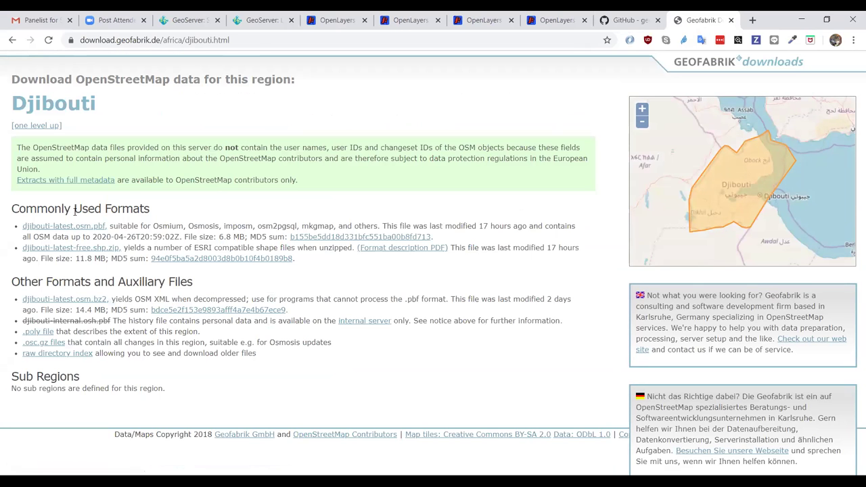
left_click(12, 40)
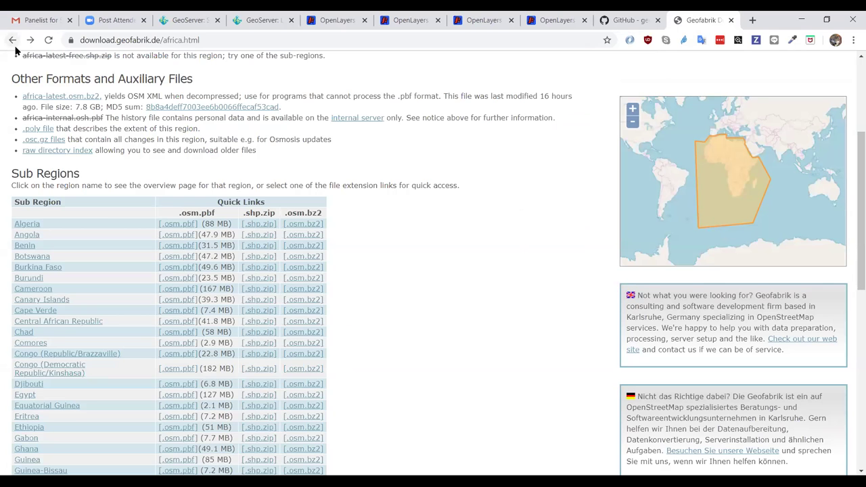
left_click(13, 40)
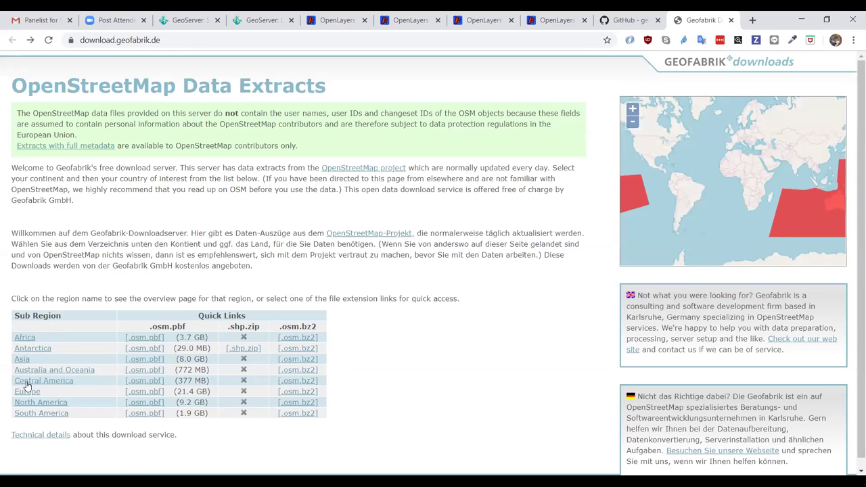
- Browse the Europe, Italy and Centro extracts, then return to the osm-styles README
left_click(27, 390)
scroll(27, 396, "down", 4)
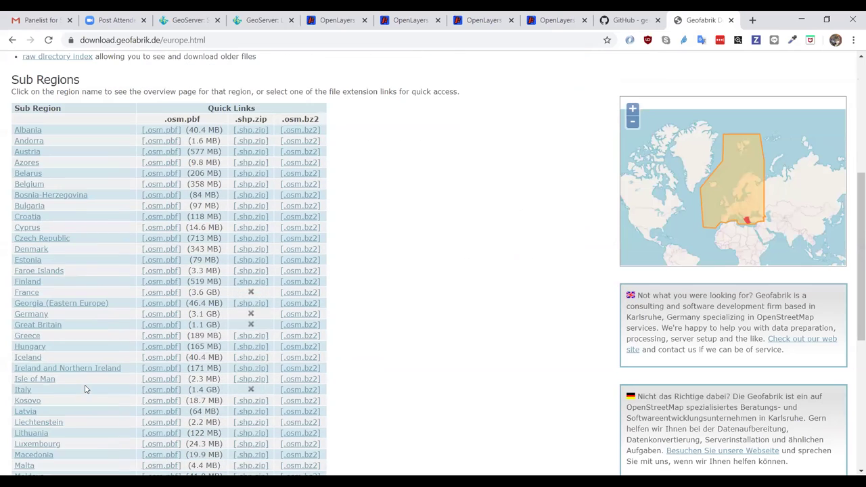
left_click(23, 392)
scroll(23, 392, "down", 2)
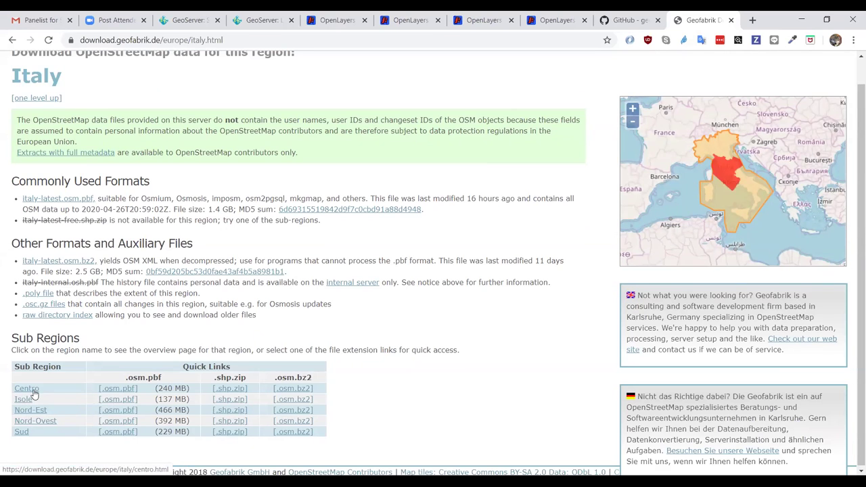
left_click(31, 388)
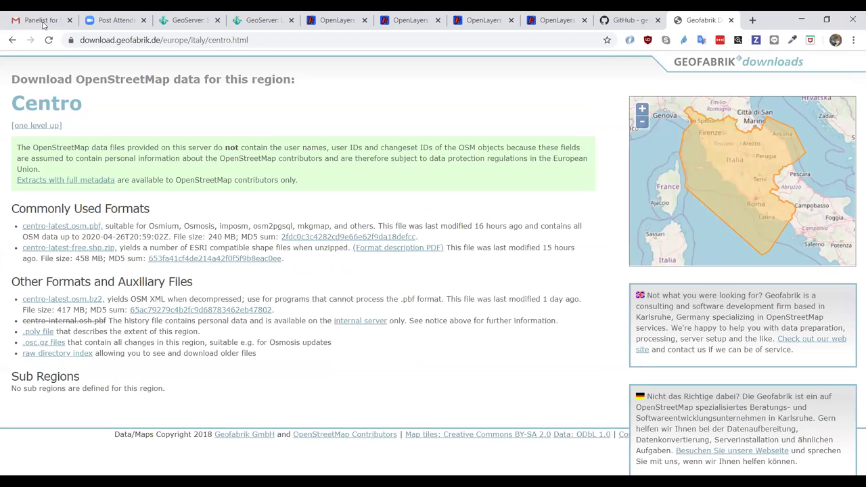
left_click(13, 40)
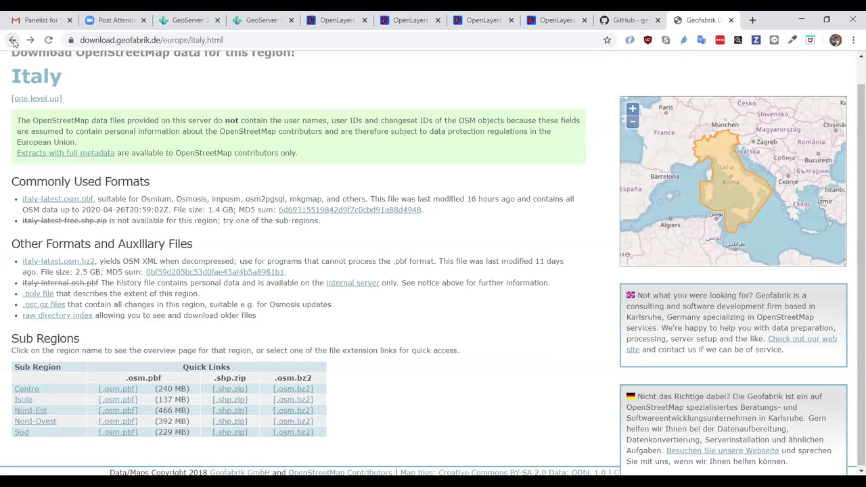
left_click(13, 40)
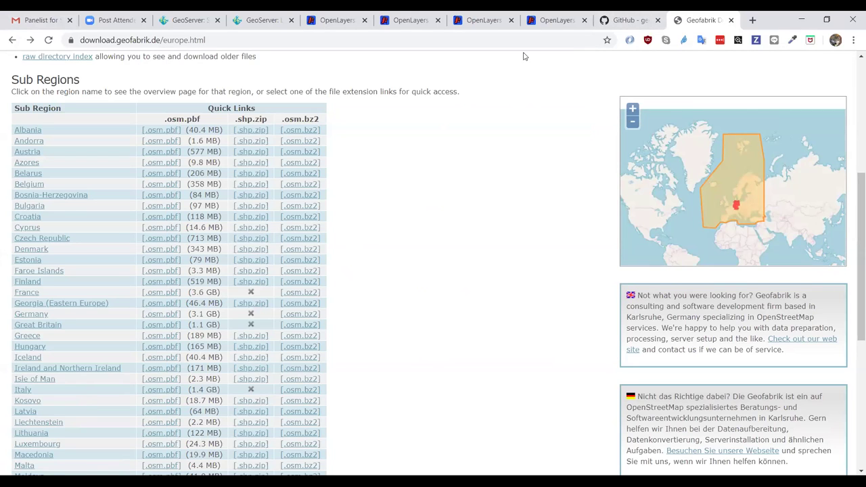
left_click(617, 22)
scroll(465, 259, "down", 3)
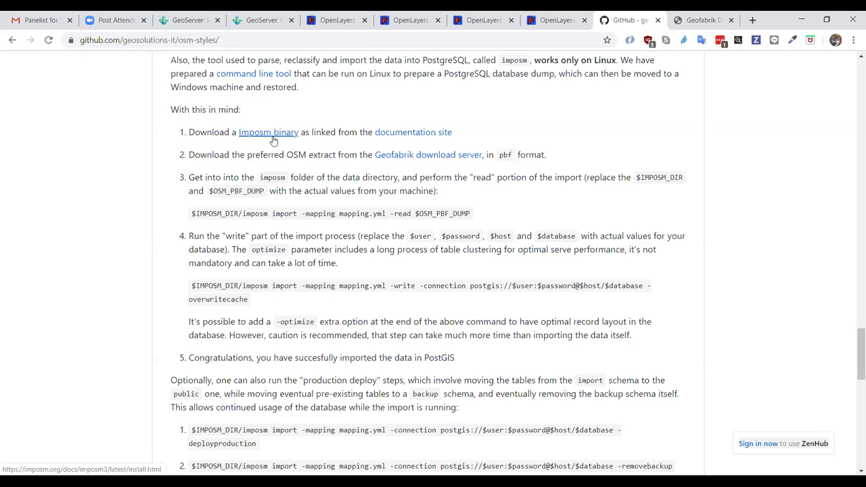
- Read the Imposm import steps, highlighting '-optimize', down to the Setting up the Fonts font list
scroll(273, 140, "up", 1)
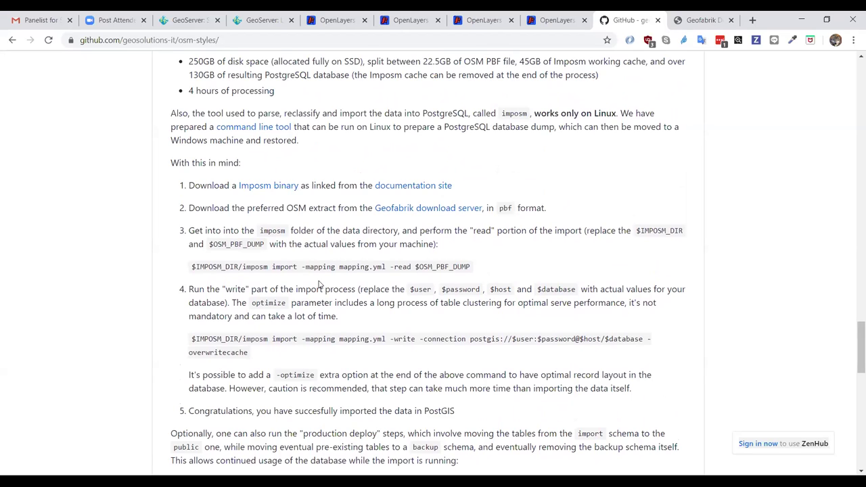
scroll(319, 284, "up", 2)
scroll(319, 284, "down", 3)
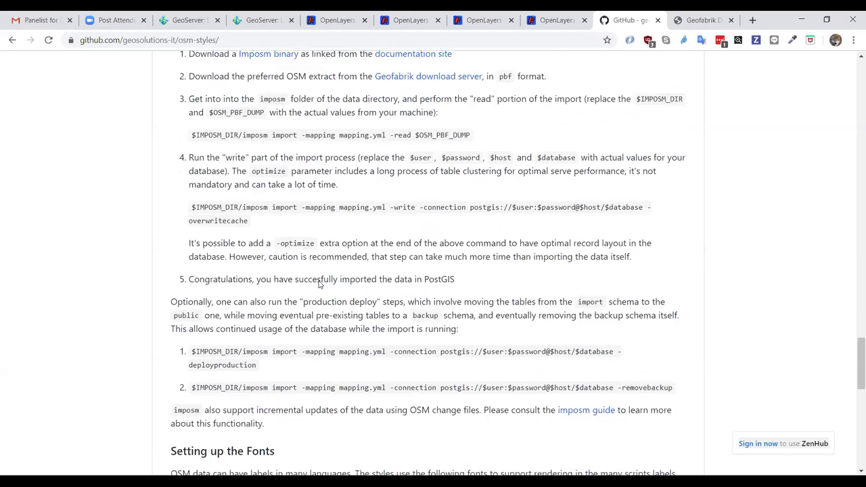
scroll(319, 284, "up", 5)
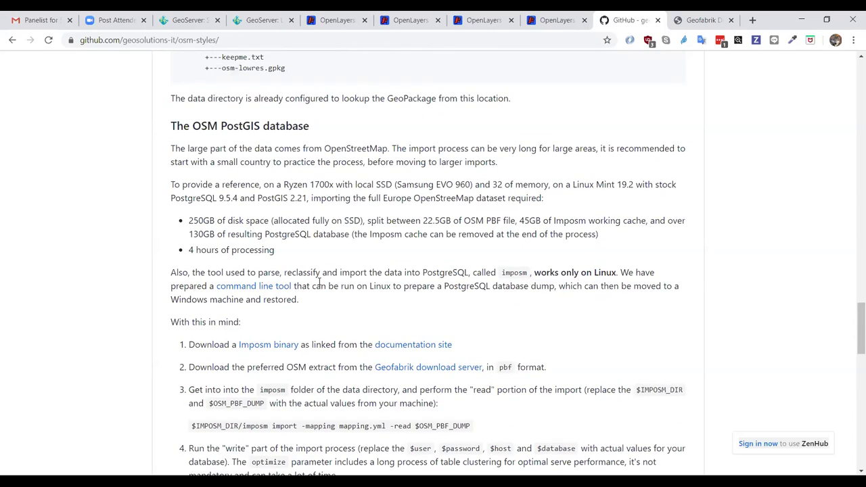
scroll(320, 283, "down", 4)
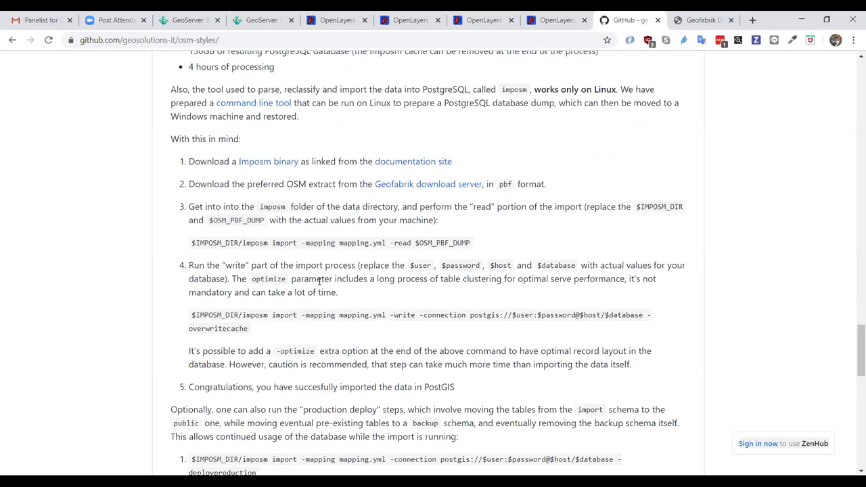
scroll(319, 283, "down", 2)
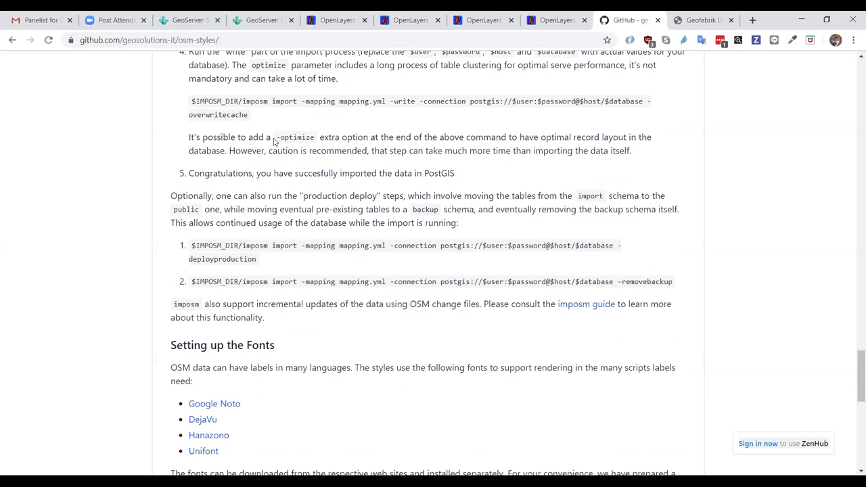
left_click_drag(277, 137, 315, 137)
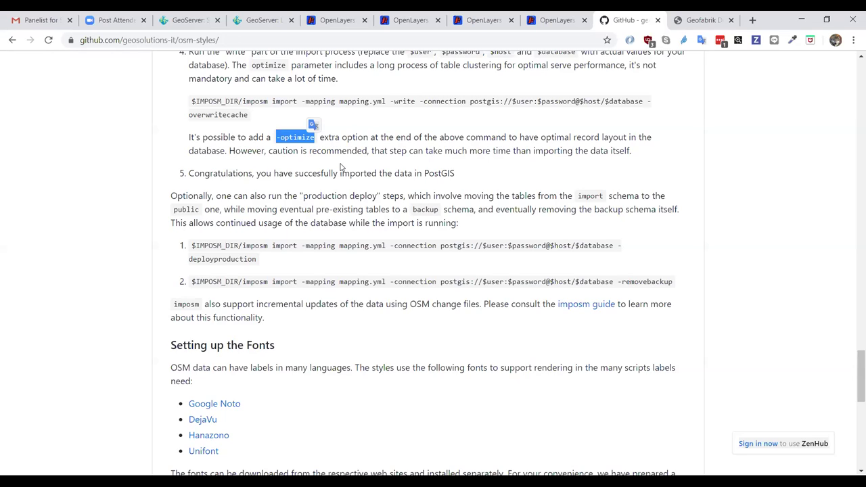
left_click(168, 216)
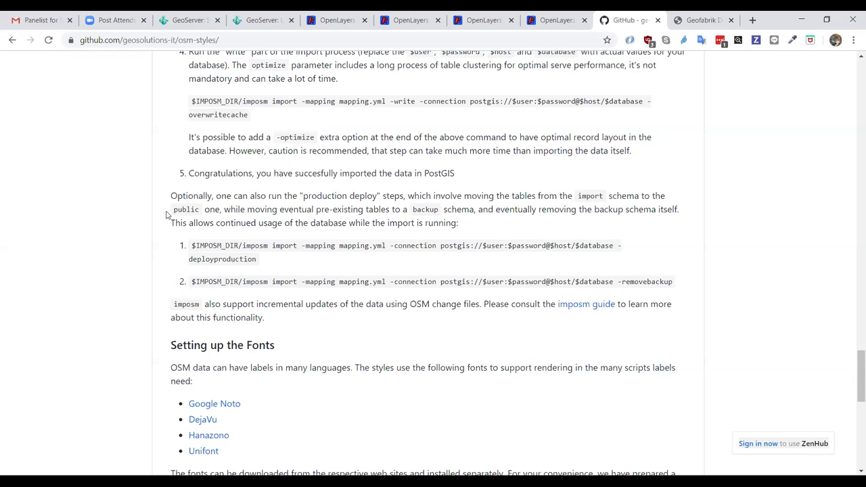
scroll(242, 294, "down", 2)
scroll(245, 296, "down", 2)
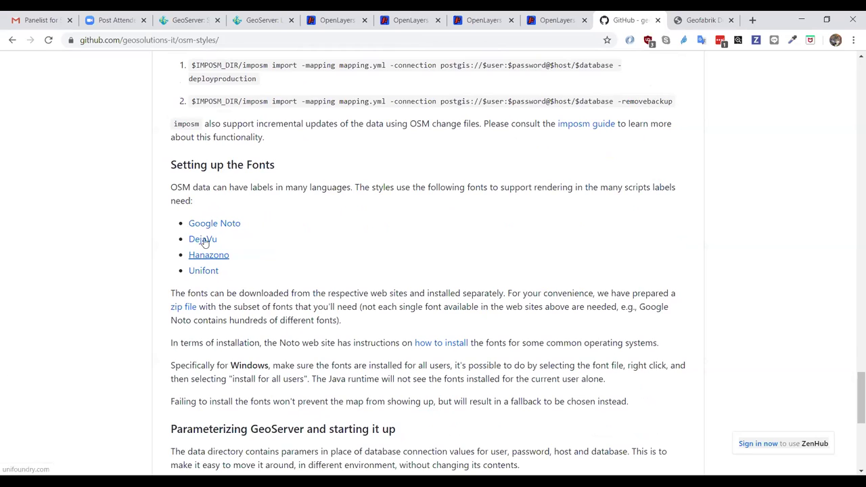
scroll(300, 250, "down", 1)
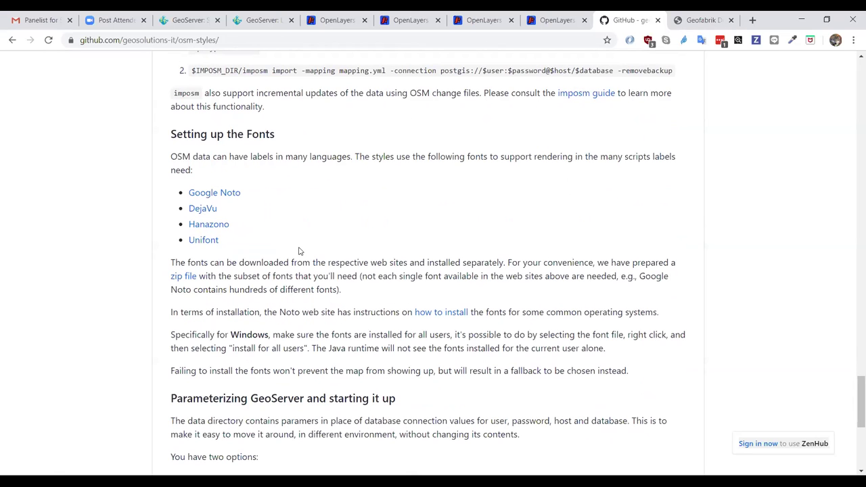
- Open Google Noto in a new tab, look over its 1.1 GB download, and return to the README
right_click(230, 196)
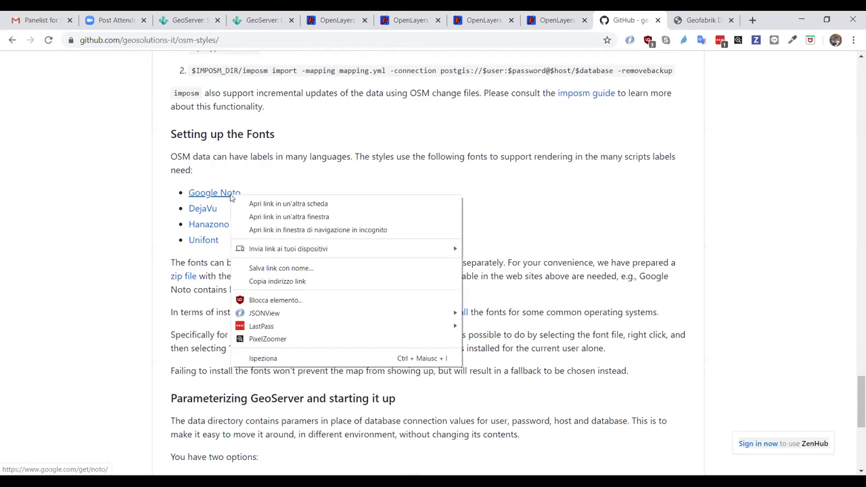
left_click(252, 201)
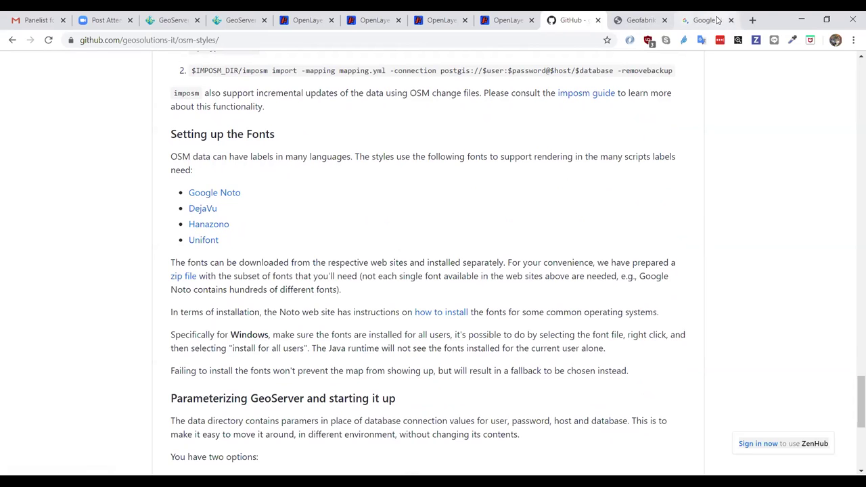
left_click(691, 18)
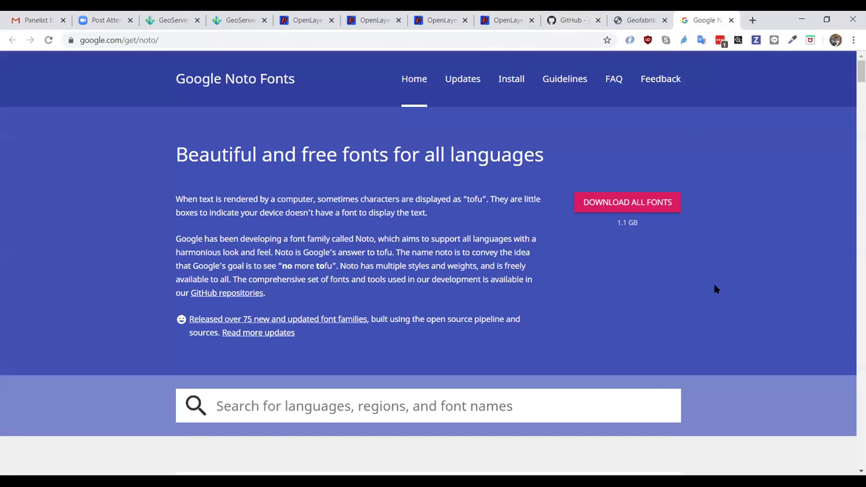
scroll(714, 286, "down", 9)
scroll(715, 289, "up", 6)
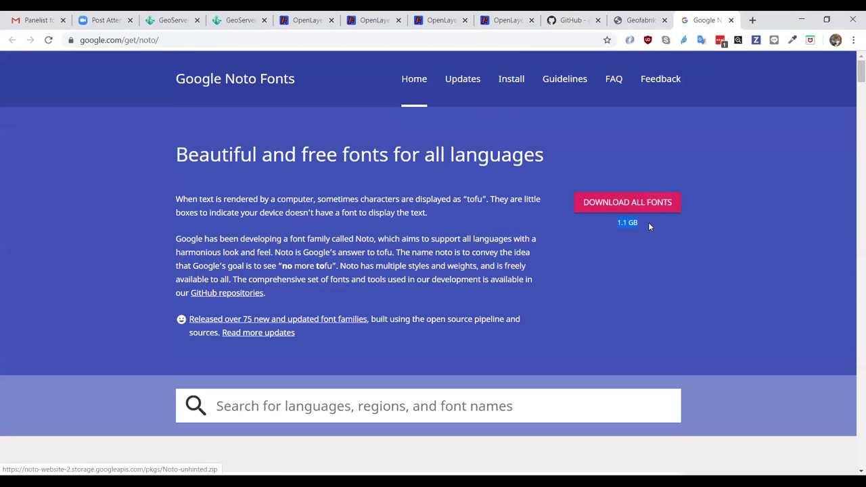
left_click(645, 146)
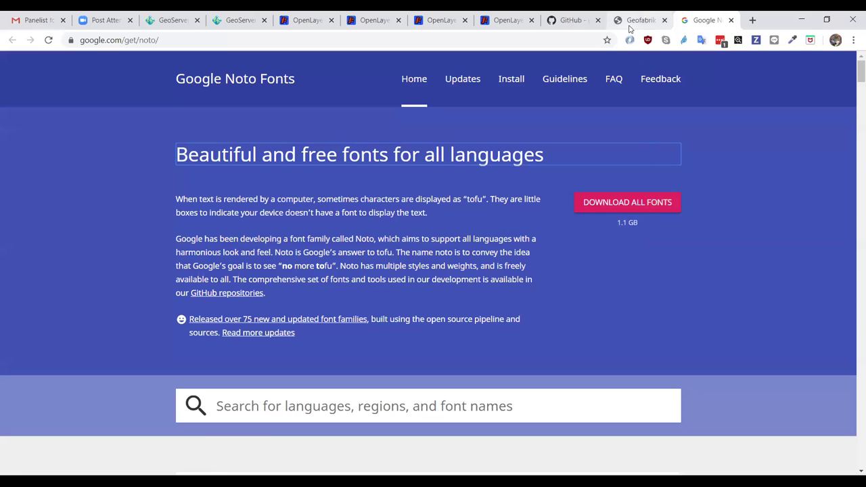
left_click(625, 25)
left_click(558, 19)
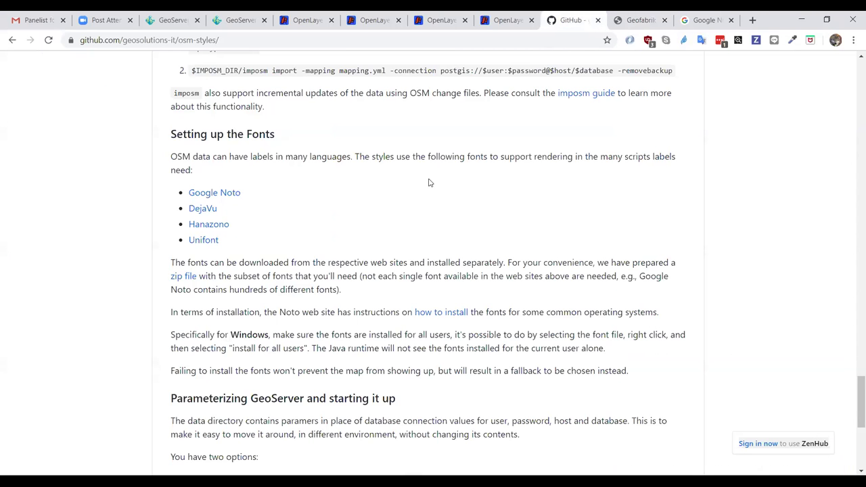
- Highlight POSTGRES_PASSWORD in the POSTGRES_* variables block, then scroll back up to the repository file list
scroll(440, 185, "down", 1)
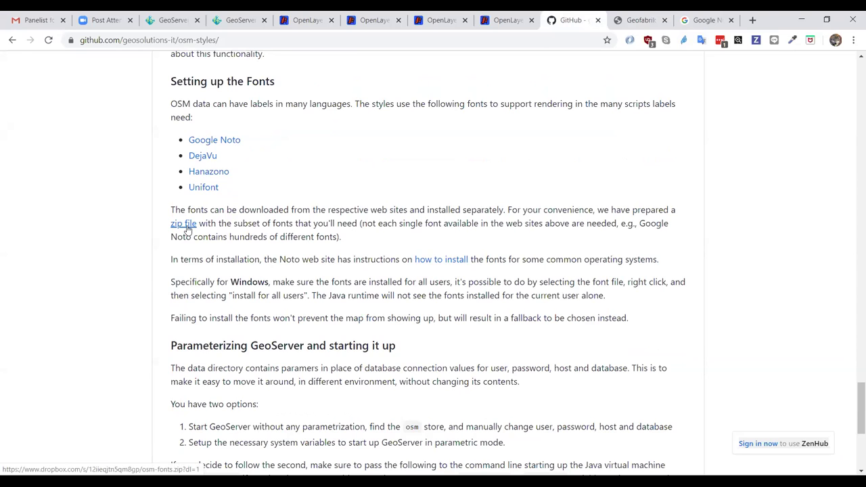
scroll(188, 230, "down", 5)
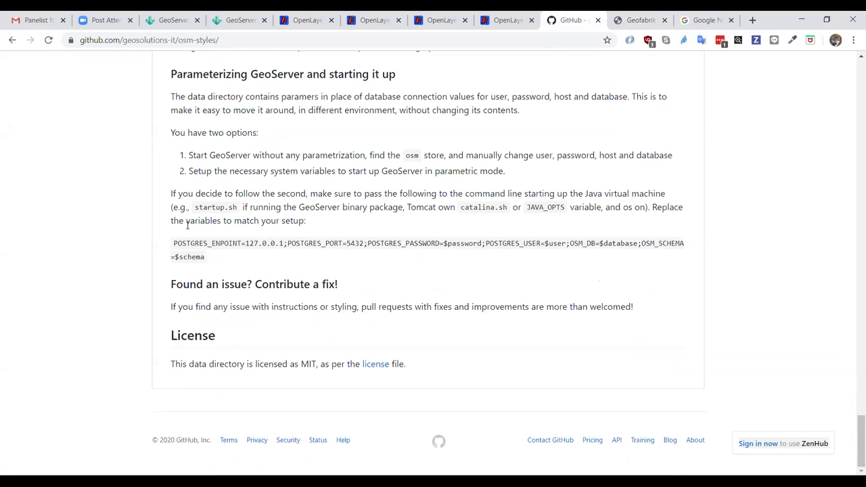
scroll(187, 226, "up", 5)
scroll(187, 226, "down", 3)
scroll(188, 226, "down", 1)
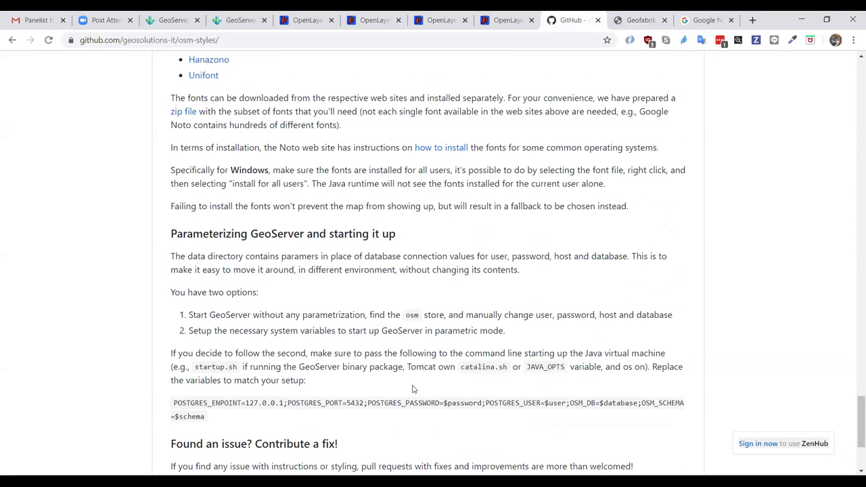
left_click_drag(367, 401, 441, 401)
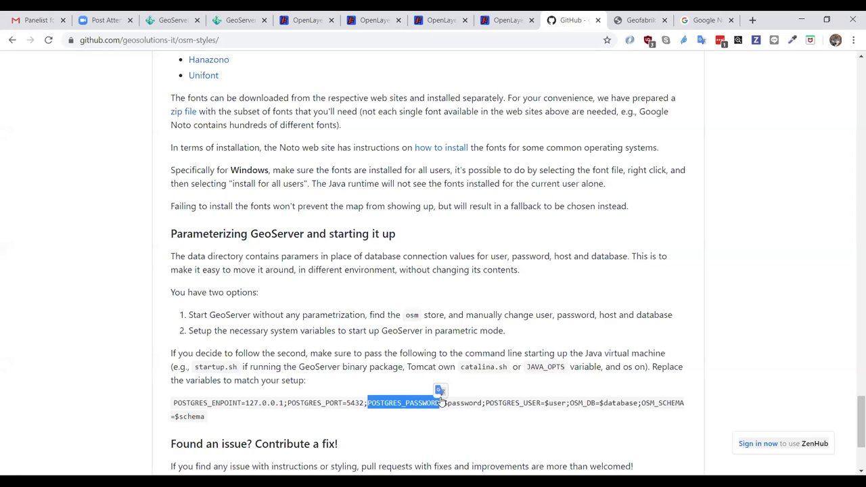
left_click(381, 364)
scroll(381, 365, "down", 2)
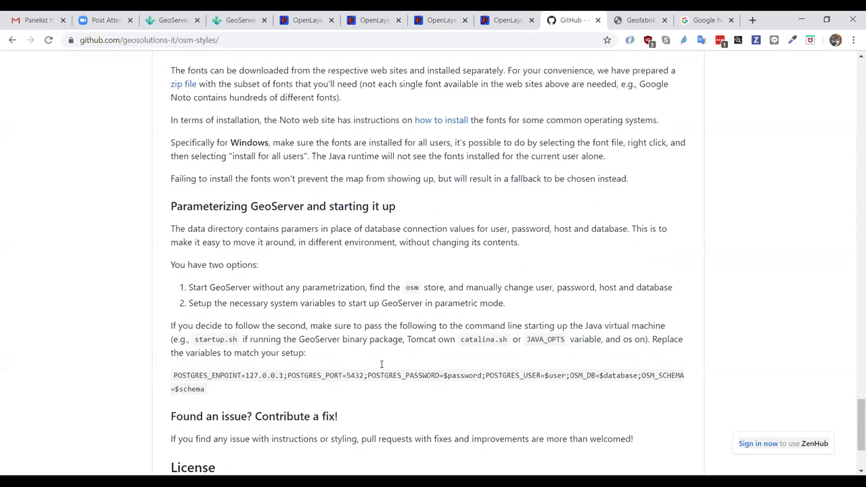
scroll(380, 365, "up", 10)
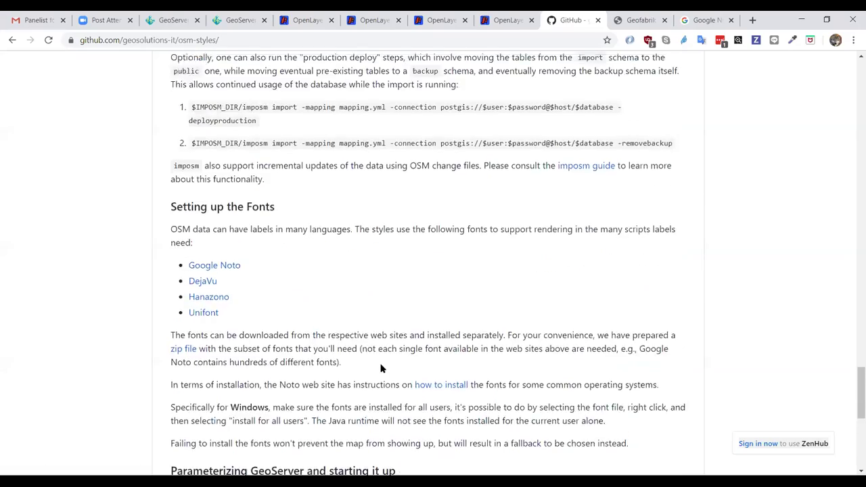
scroll(380, 367, "up", 20)
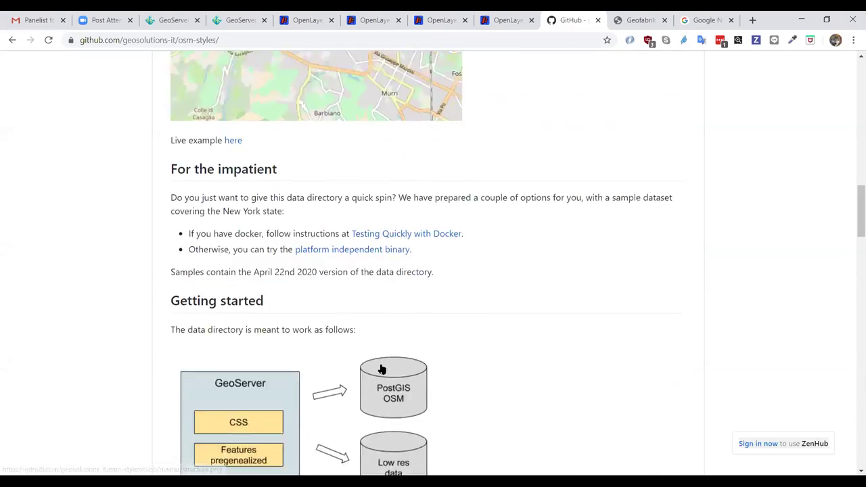
scroll(380, 368, "up", 4)
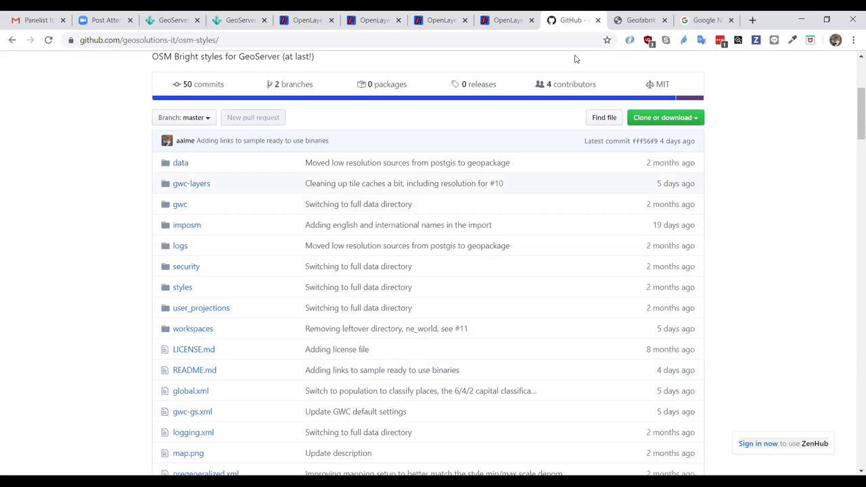
- In the Noto fonts tab, start entering a maps.geosolutions address from the suggested GeoServer URL
left_click(703, 20)
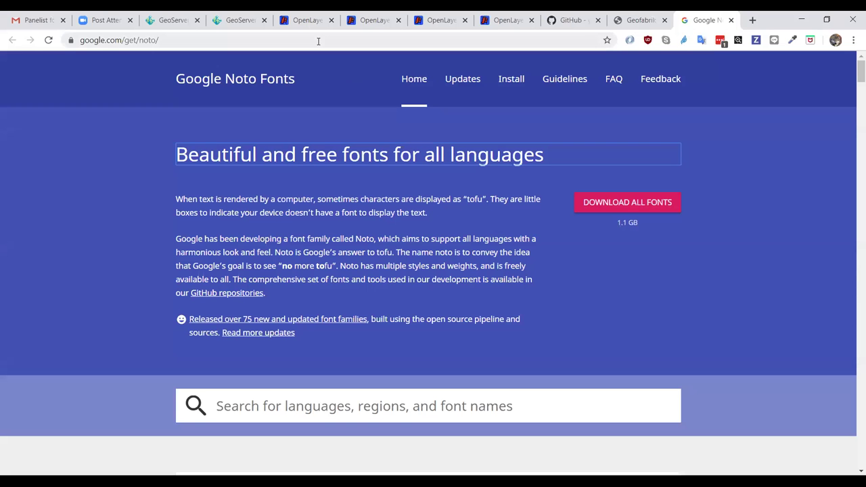
left_click(318, 41)
type("maps")
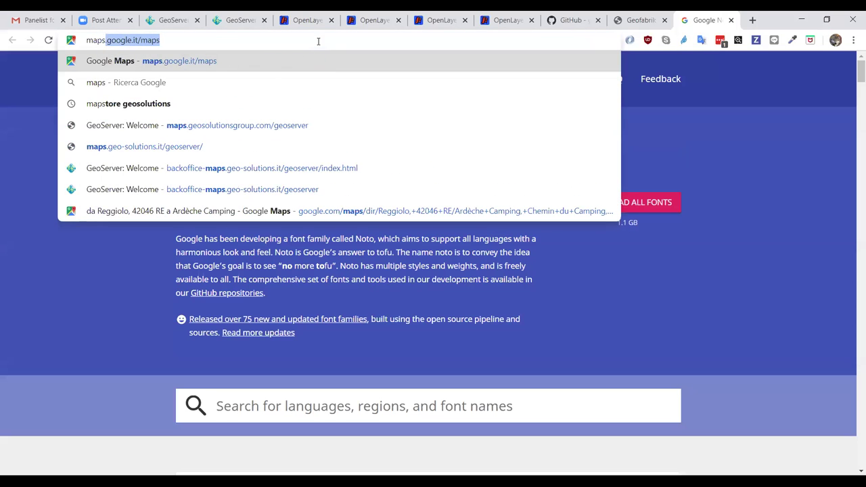
key("Down")
key("Down")
key("Down")
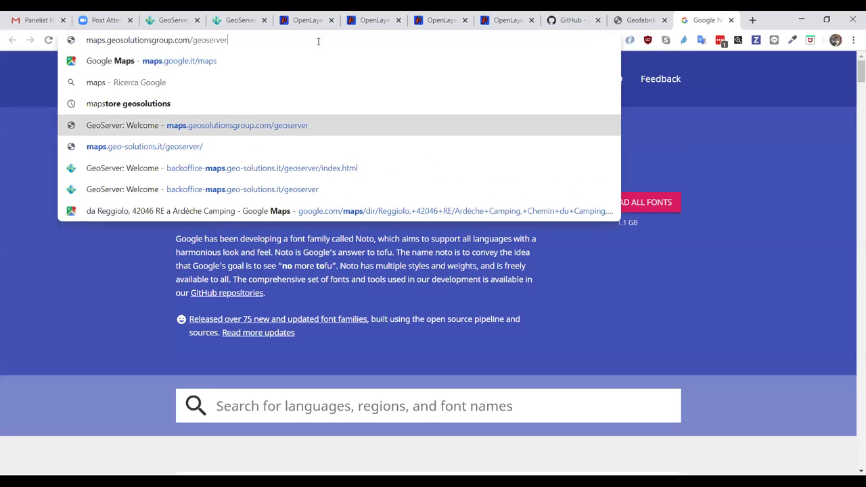
key("ctrl+Left")
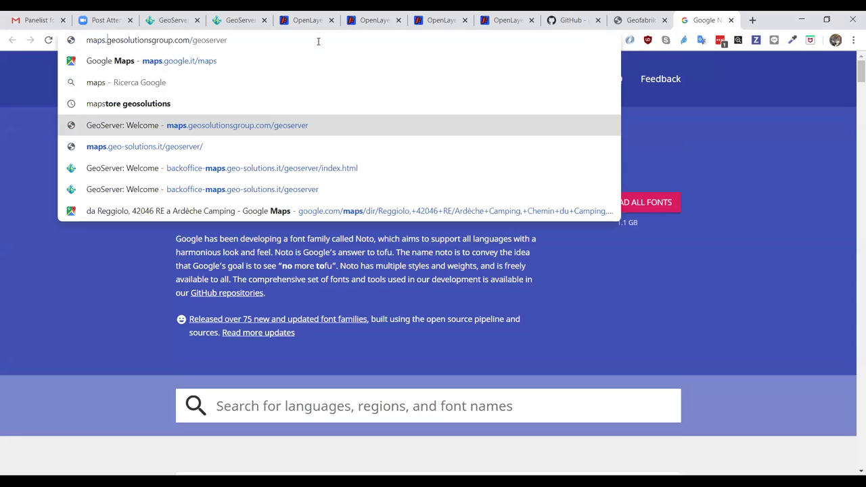
key("ctrl+shift+Left")
type("geosolution")
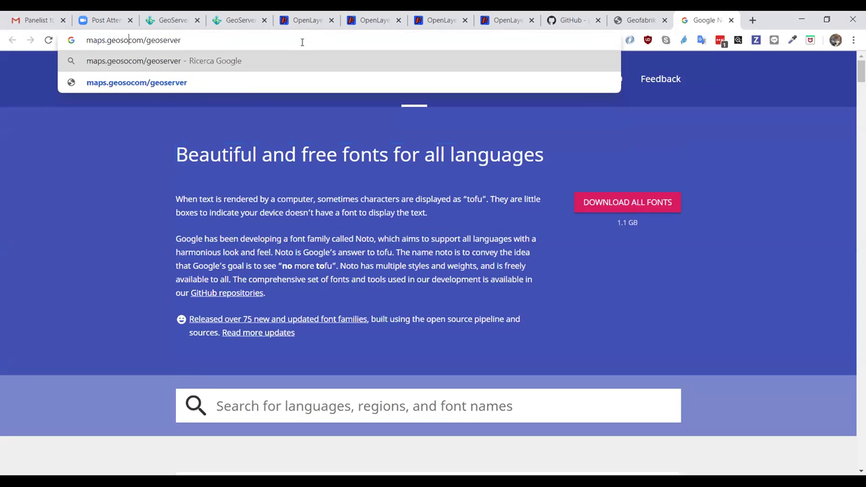
type("s")
key("ctrl+shift+Left")
- Correct the domain to maps.geo-solutions.it and load /geoserver/gwc
key("Home")
key("End")
key("ctrl+Left")
key("shift+End")
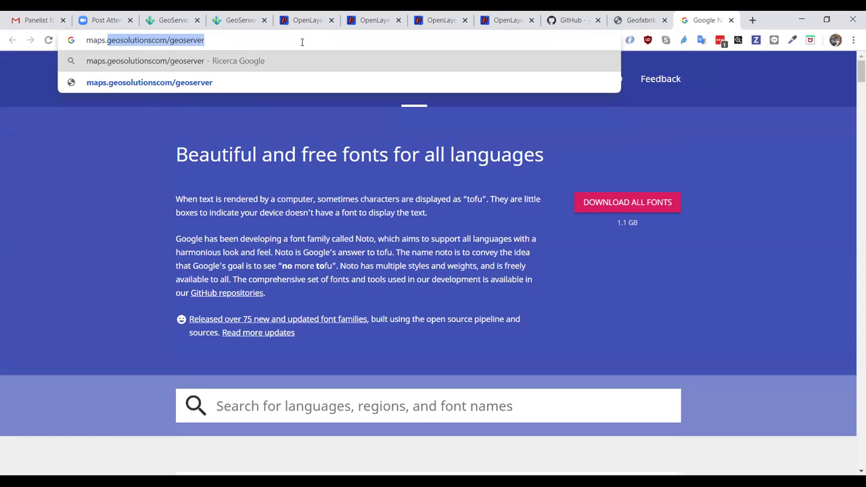
type("geosolutions")
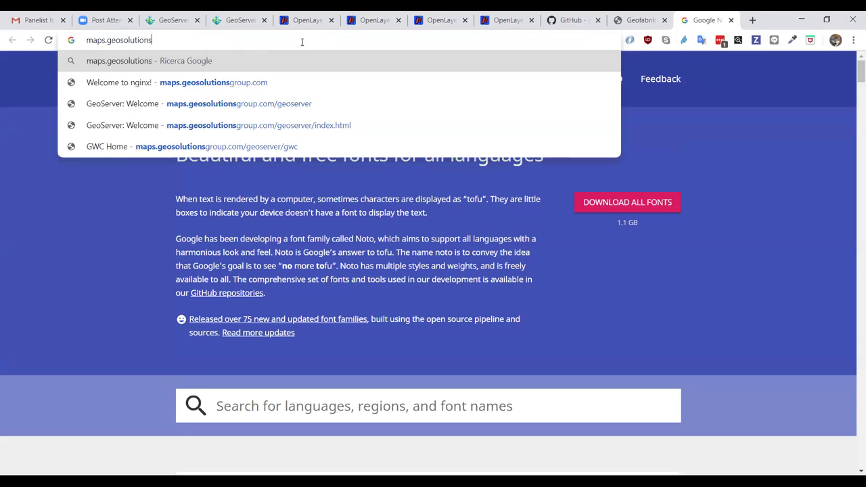
type(".")
key("ctrl+shift+Left")
type("-")
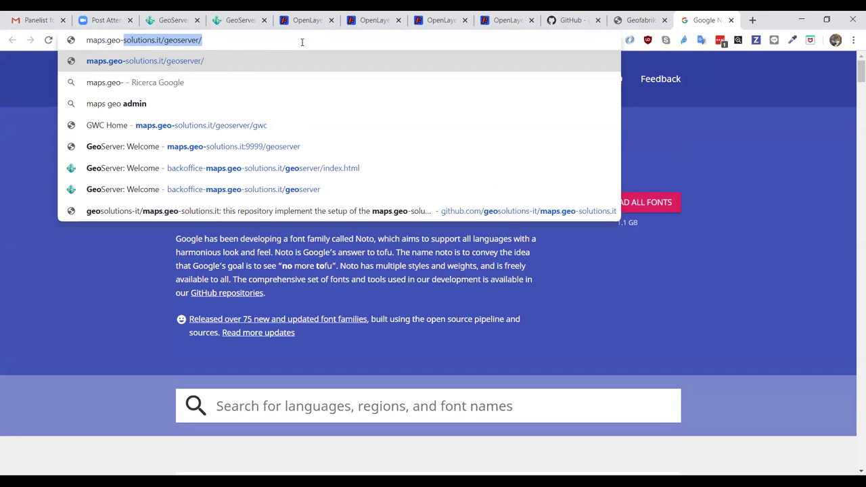
key("End")
type("gwc")
key("Return")
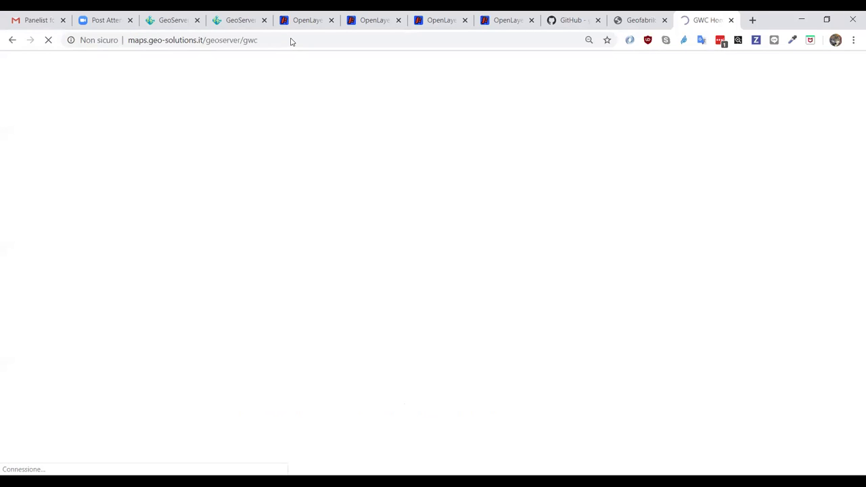
- Search the GWC demo list for 'marine' and open osm_marine_dark's EPSG:900913 png8 preview
left_click(96, 157)
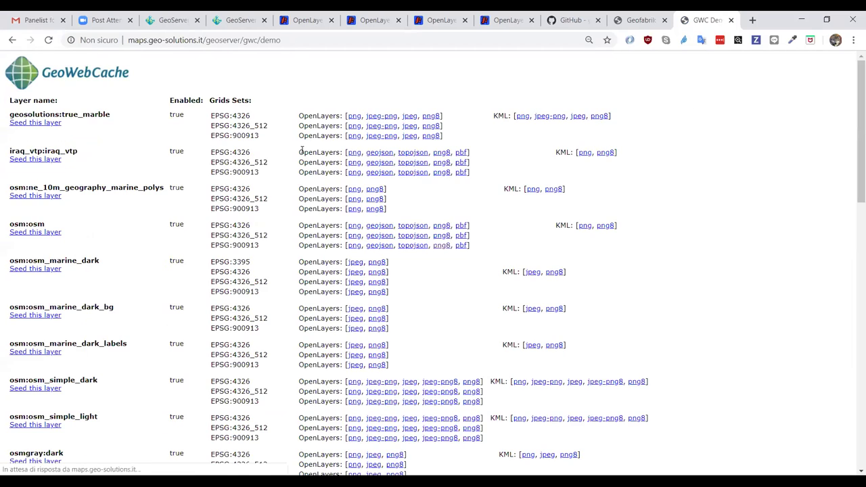
key("ctrl+f")
type("marine")
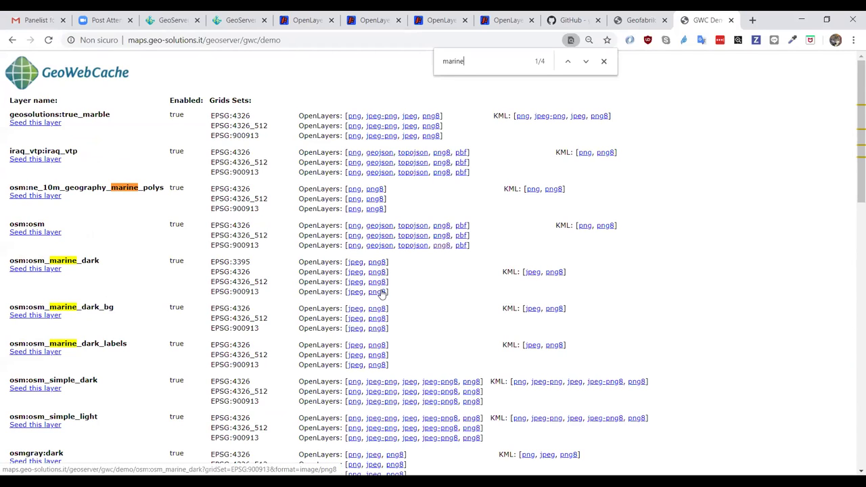
left_click(379, 291)
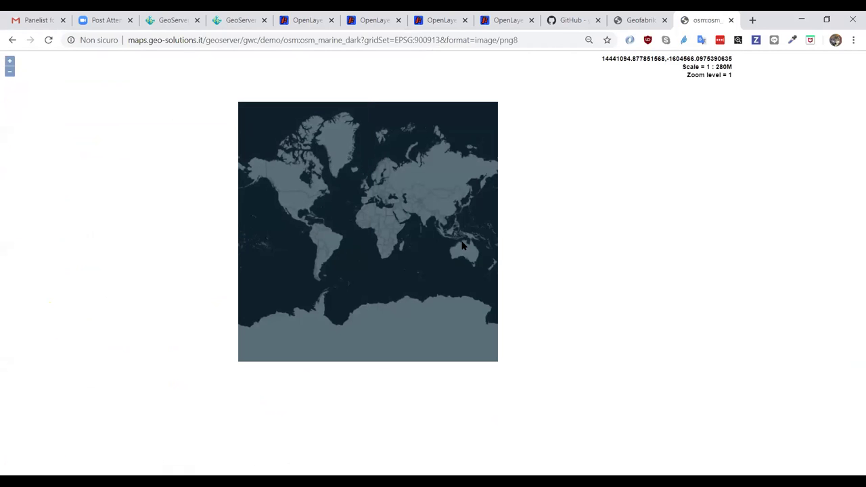
- Zoom the marine dark map from world view down to Italy around Bologna
left_click(10, 61)
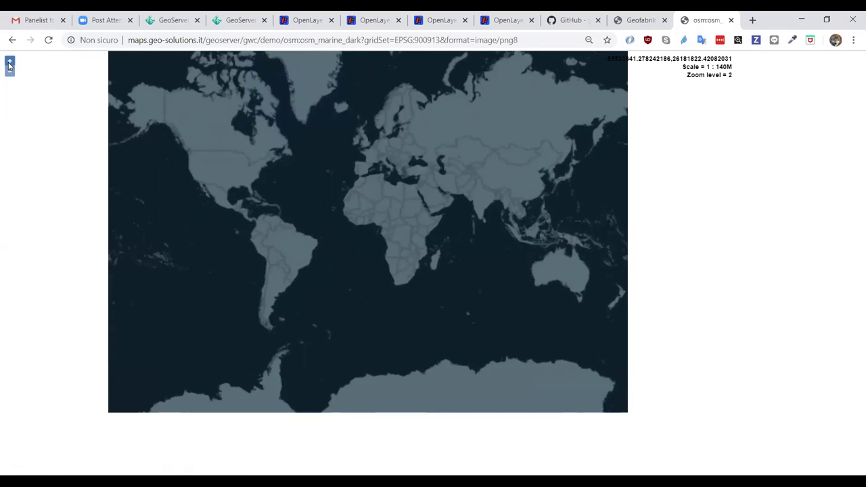
left_click_drag(394, 216, 376, 252)
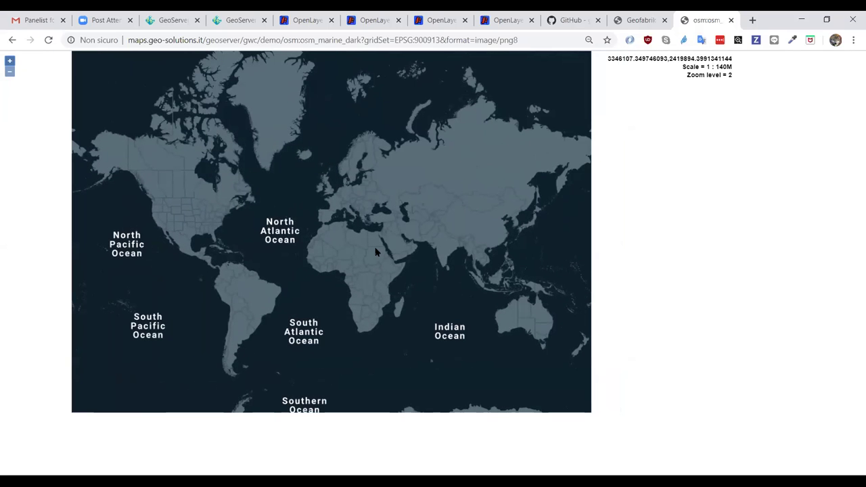
left_click(9, 61)
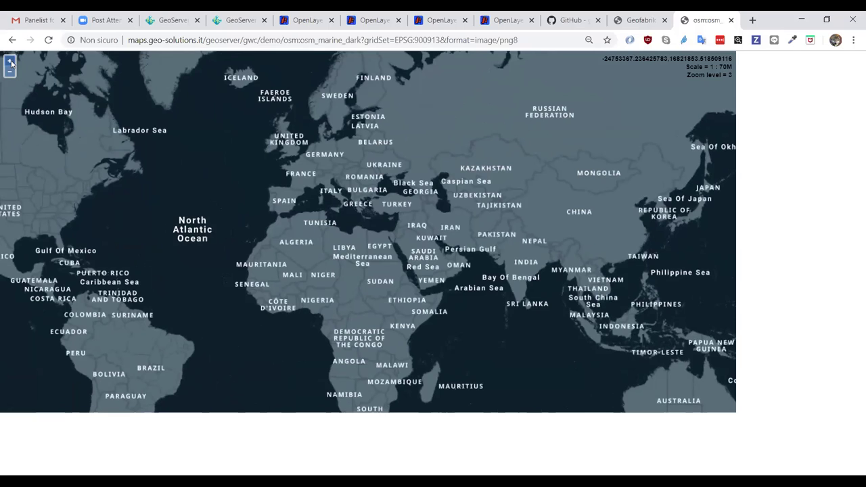
left_click(10, 62)
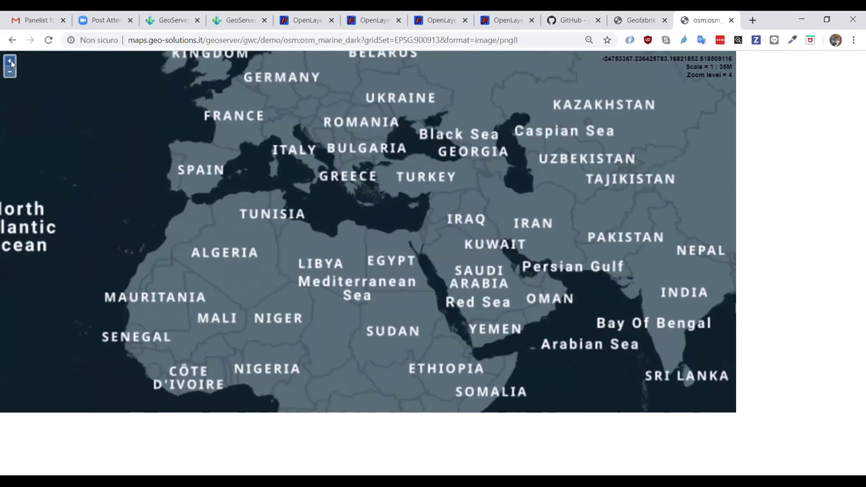
left_click(10, 62)
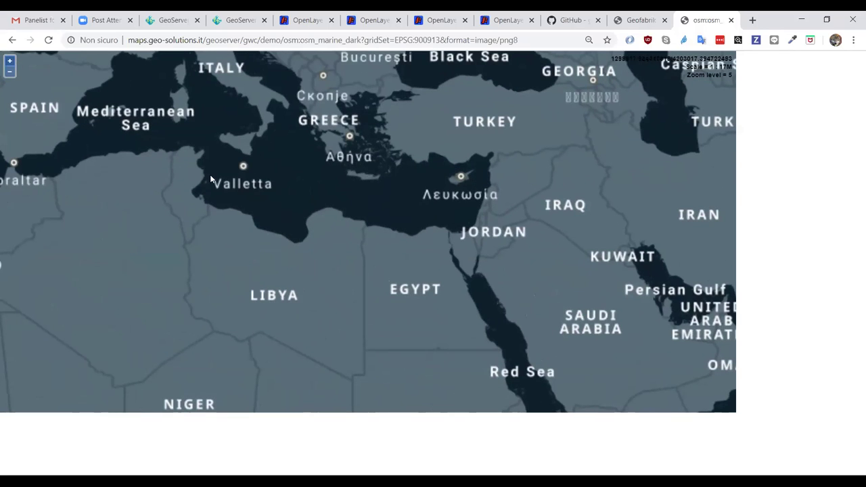
left_click_drag(210, 180, 398, 323)
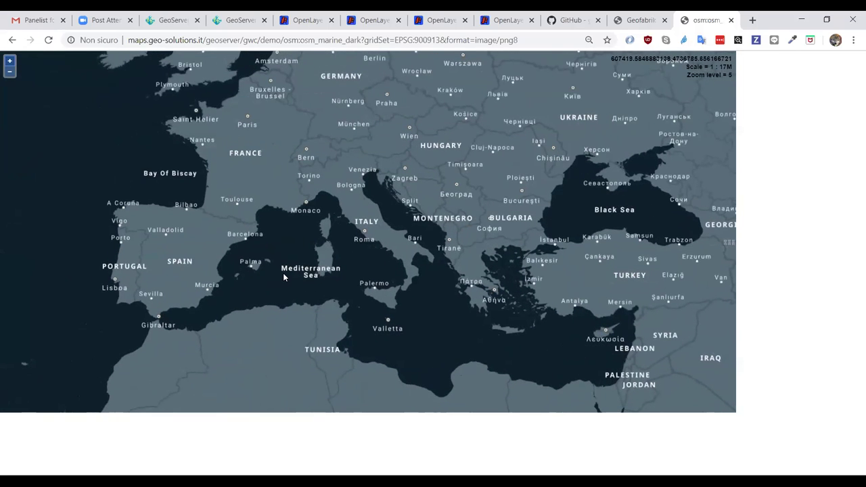
left_click(10, 61)
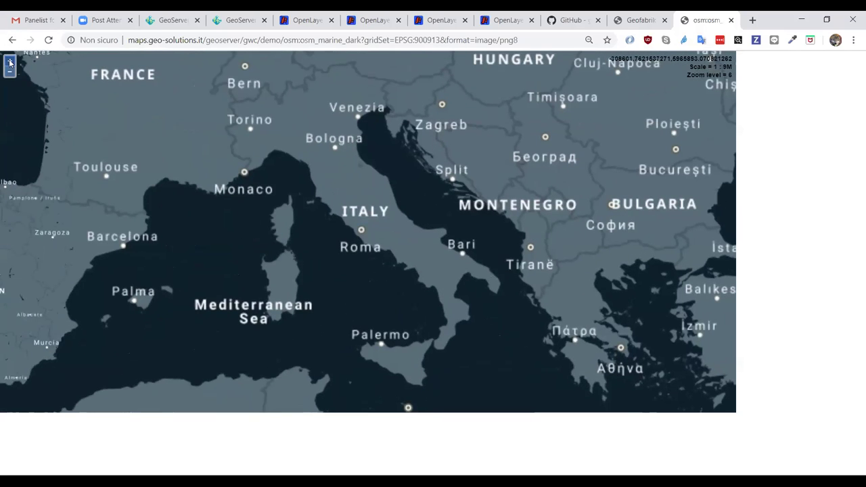
left_click(10, 61)
left_click(10, 62)
left_click_drag(243, 279, 338, 396)
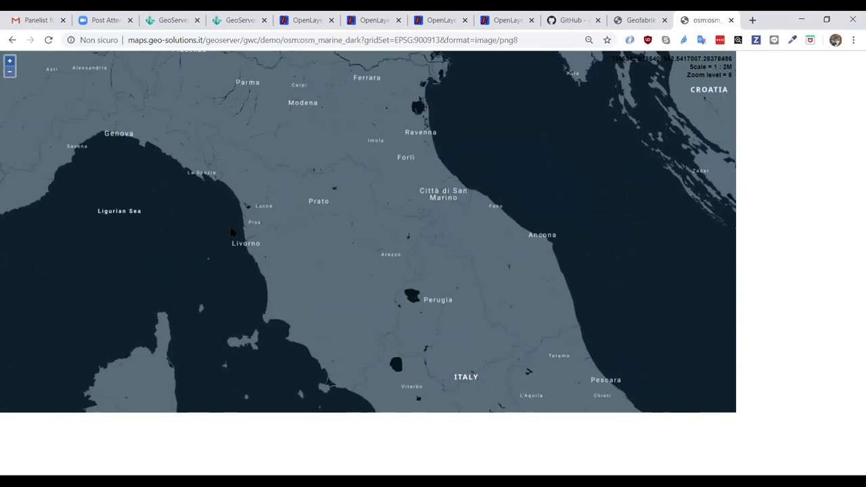
- Zoom into Livorno at level 14 and centre the harbour
left_click_drag(264, 259, 264, 259)
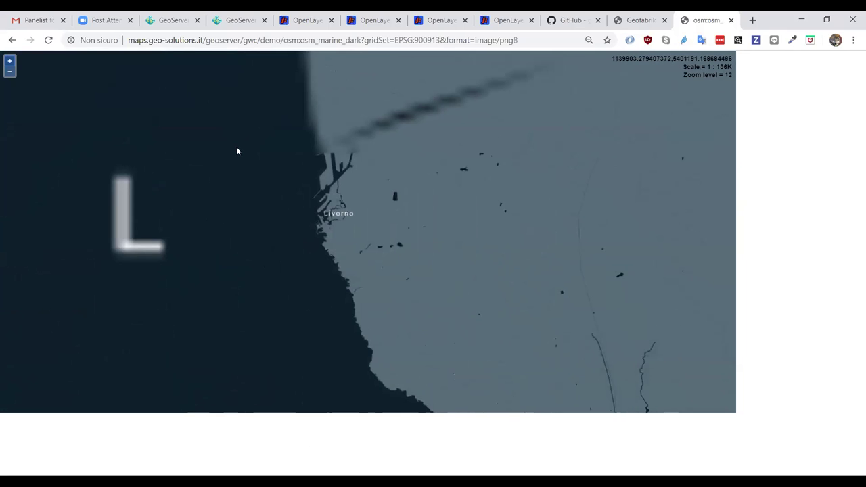
left_click(10, 61)
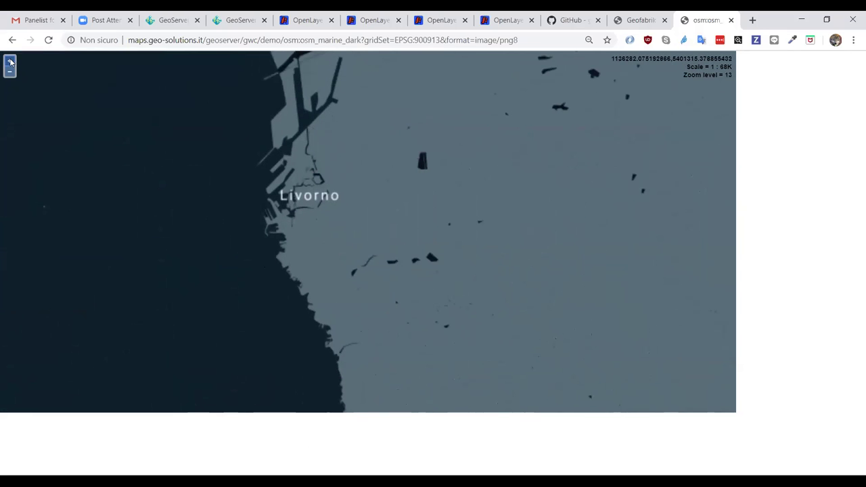
left_click(9, 61)
left_click_drag(234, 172, 282, 358)
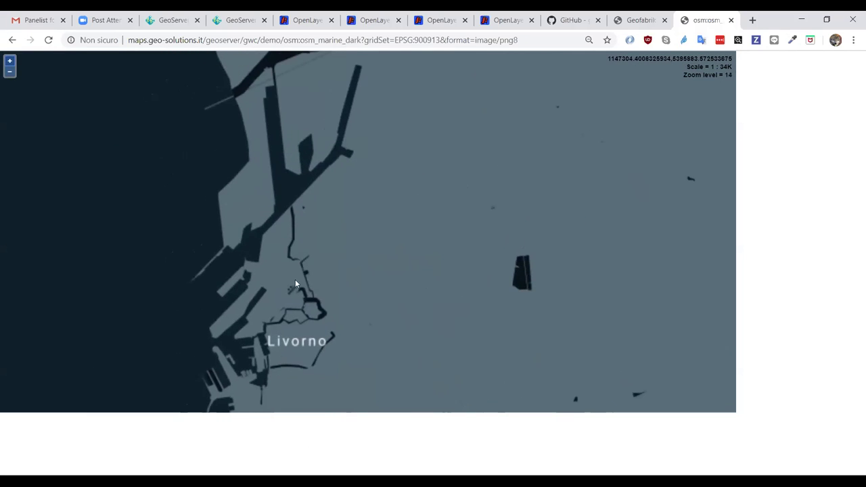
left_click_drag(290, 226, 369, 102)
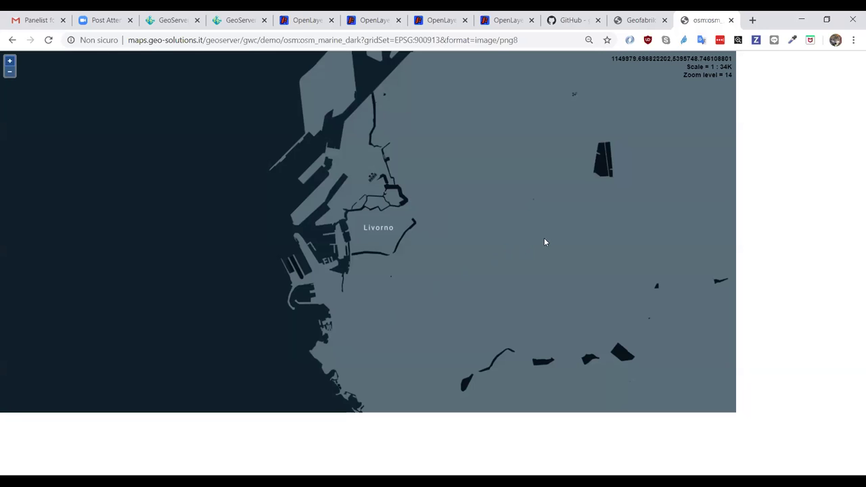
- Cycle through the Geofabrik and GeoServer tabs back to the osm-styles repository page
left_click(617, 19)
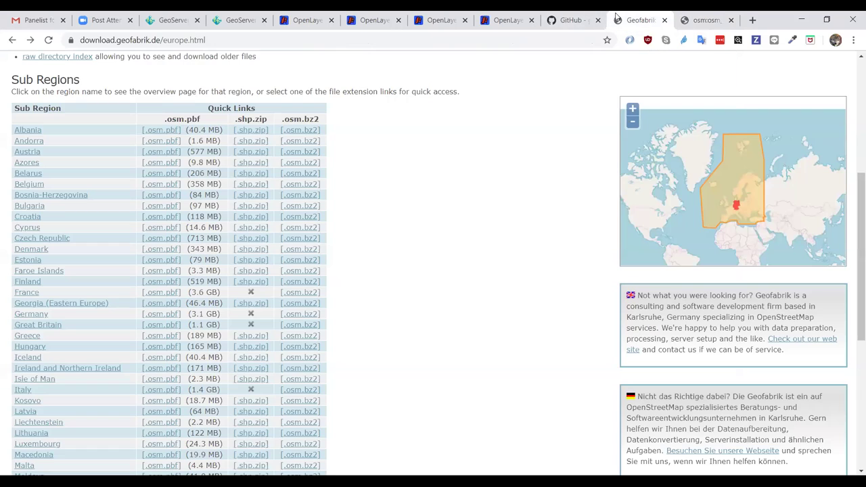
left_click(570, 15)
left_click(233, 16)
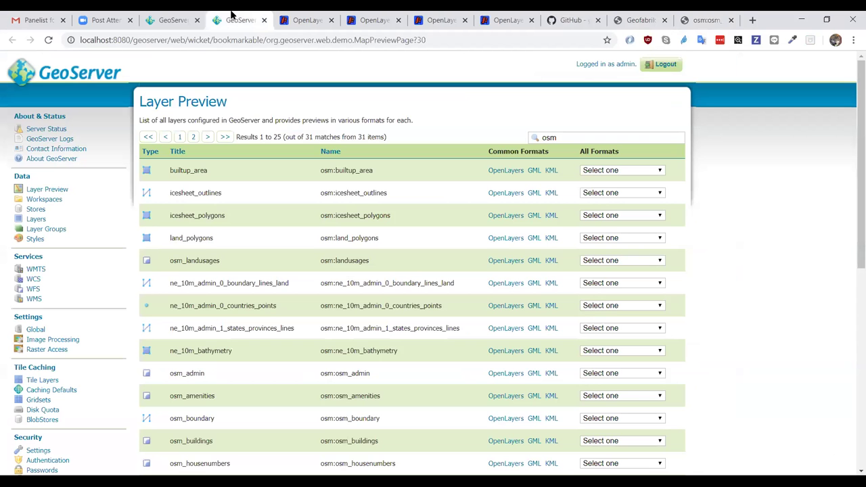
left_click(151, 14)
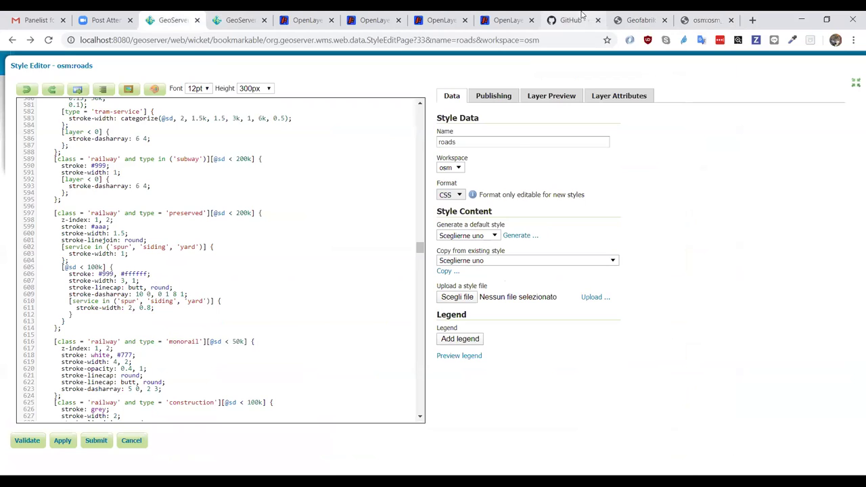
left_click(575, 20)
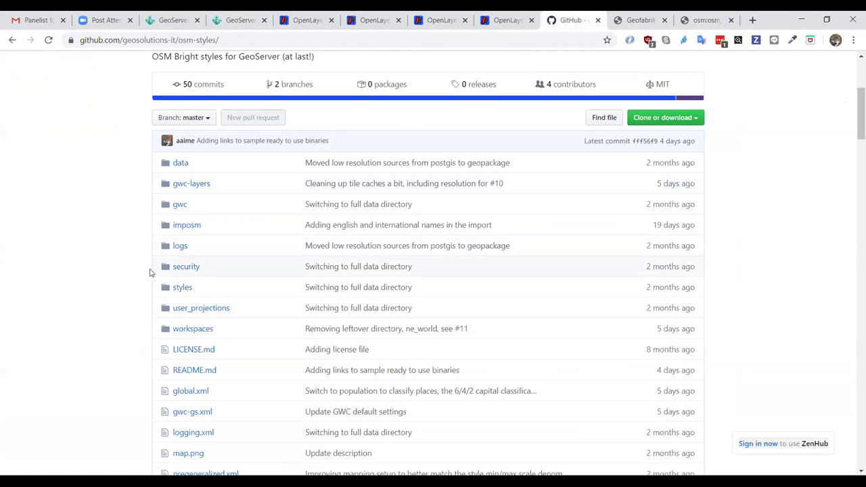
- Open imposm/mapping.yml from the osm-styles file list
scroll(106, 319, "down", 1)
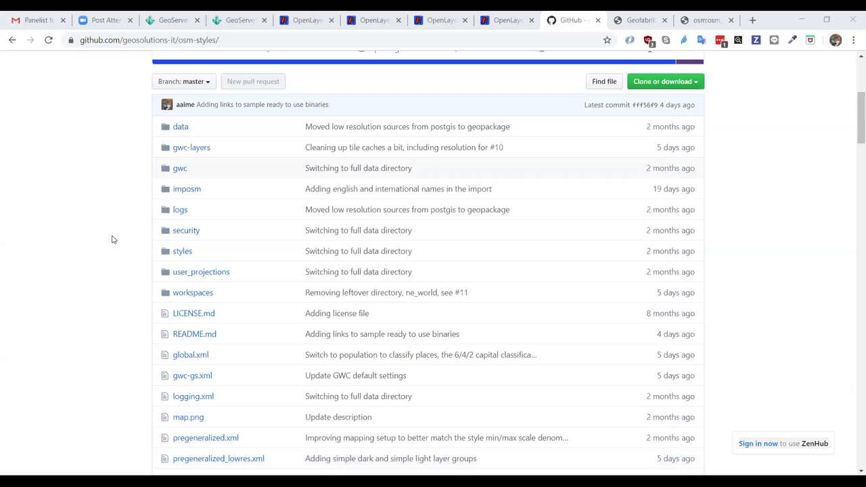
left_click(140, 286)
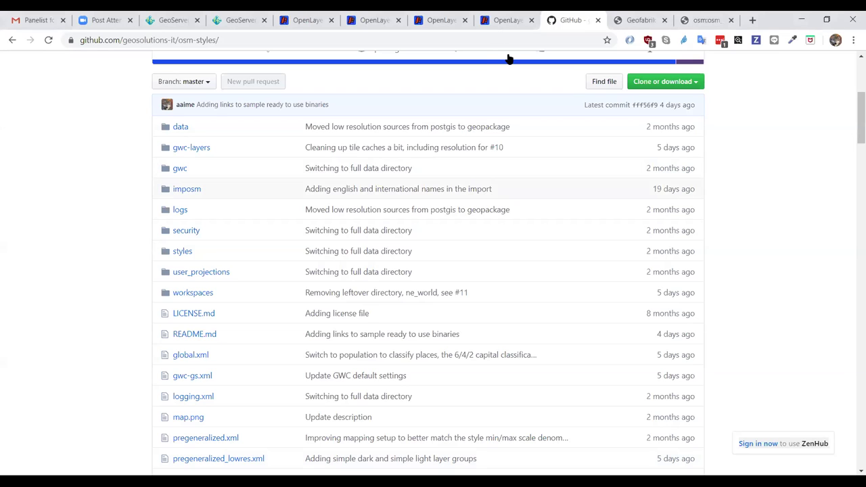
left_click(182, 193)
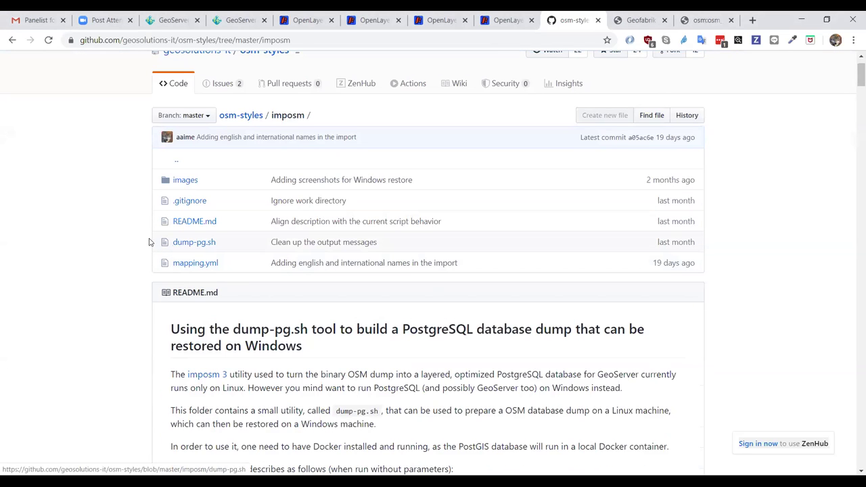
left_click(183, 265)
- Search mapping.yml for name_en and mark the admin table's three name field lines
scroll(119, 299, "down", 3)
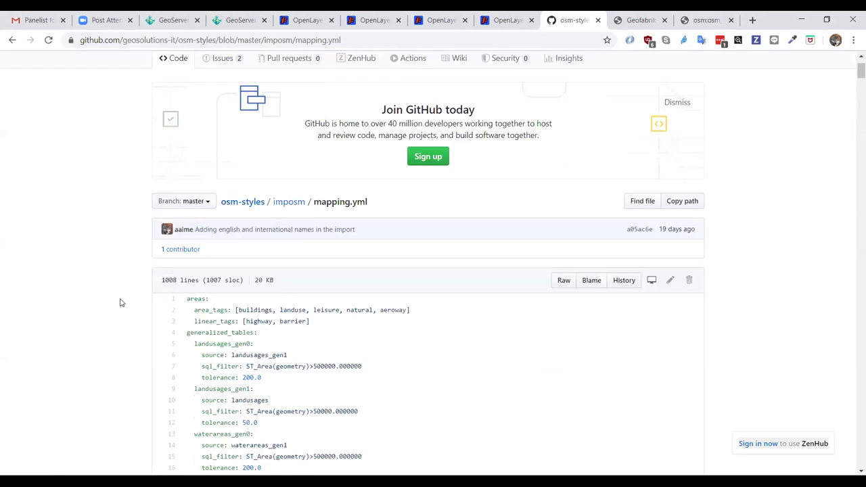
scroll(120, 302, "down", 5)
key("ctrl+f")
type("name_en")
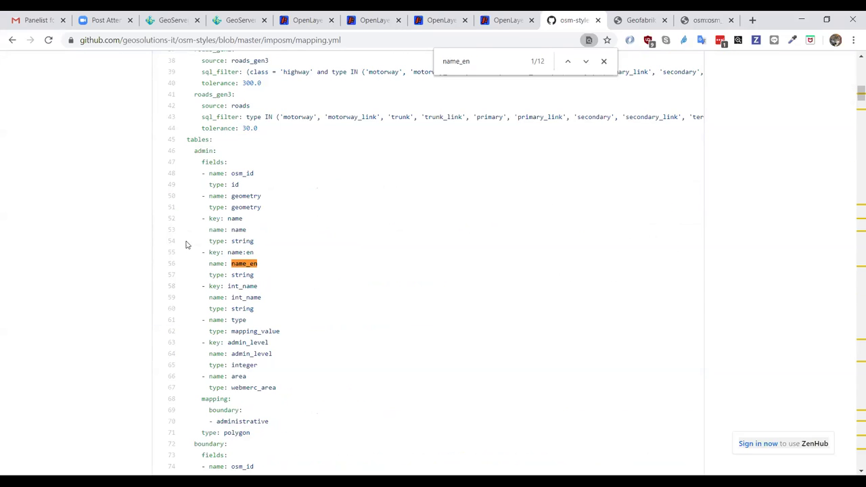
left_click_drag(207, 218, 298, 308)
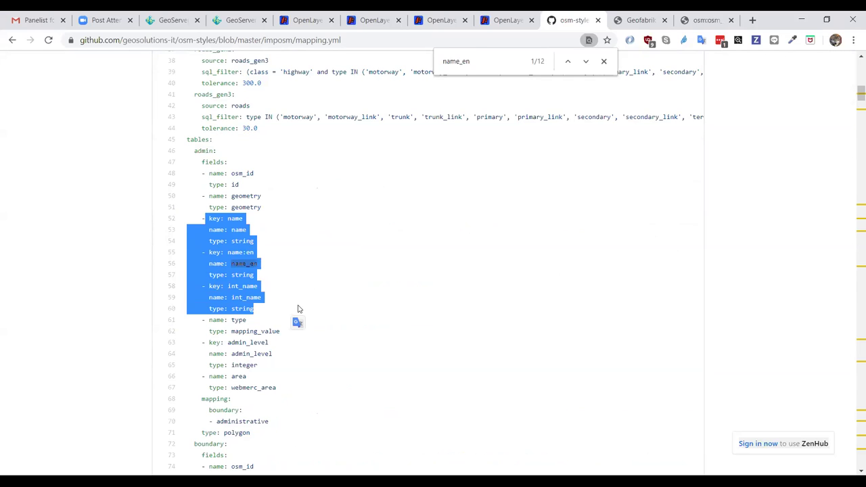
left_click(257, 263)
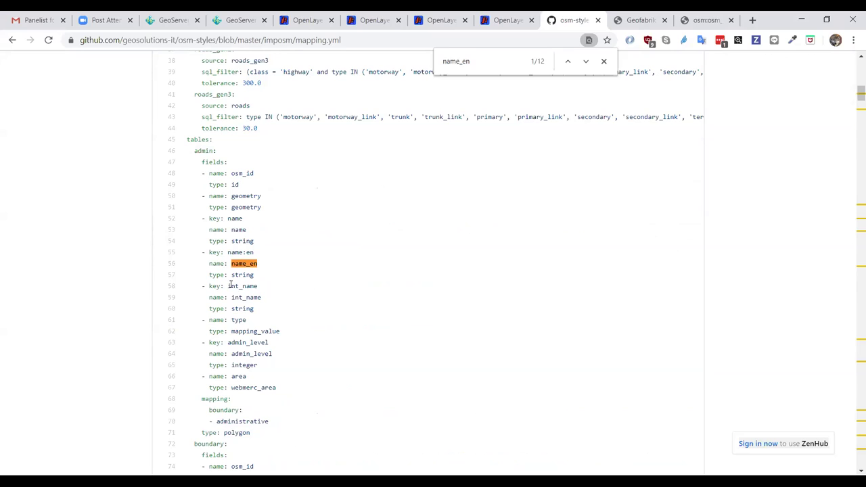
- Highlight the int_name, name_en and name keys on lines 52–59 one by one
left_click_drag(230, 285, 259, 289)
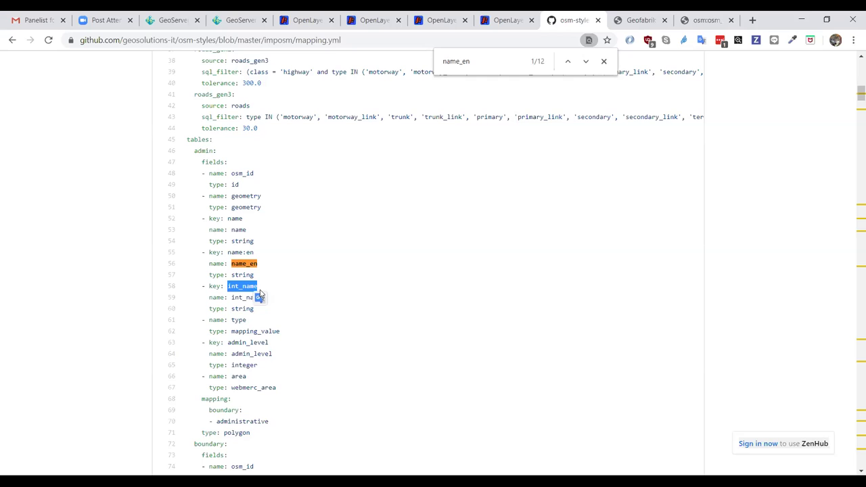
left_click(260, 296)
double_click(236, 263)
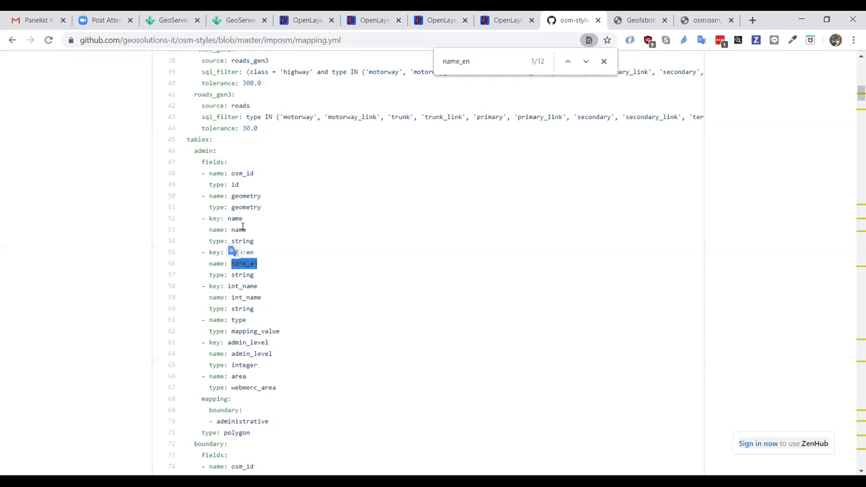
double_click(238, 218)
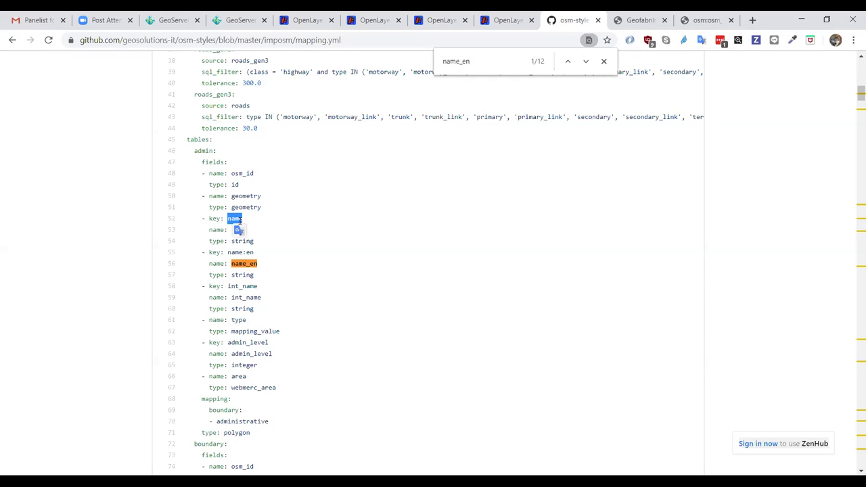
double_click(250, 264)
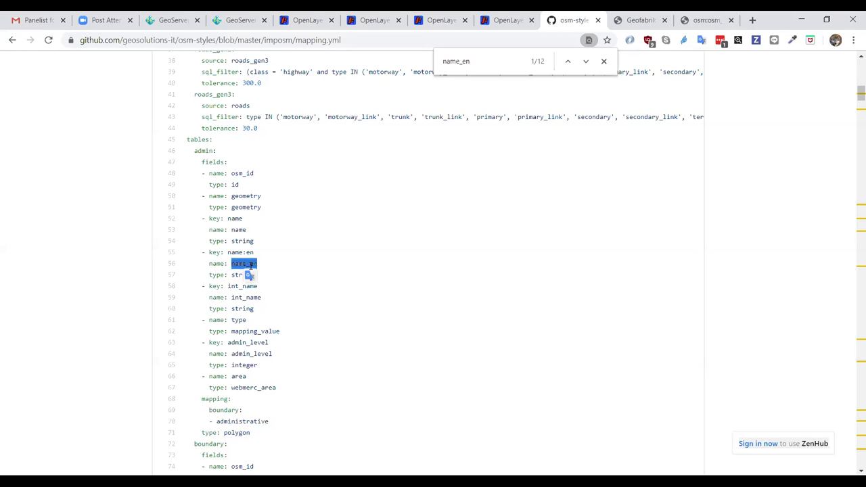
double_click(255, 298)
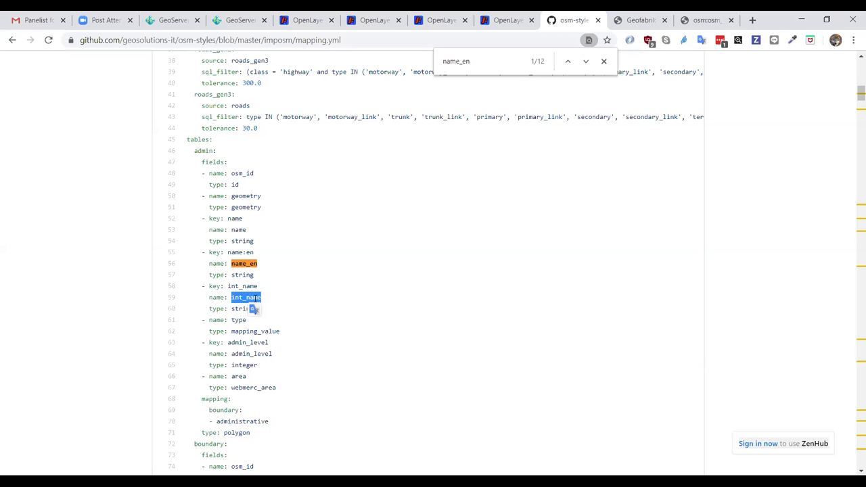